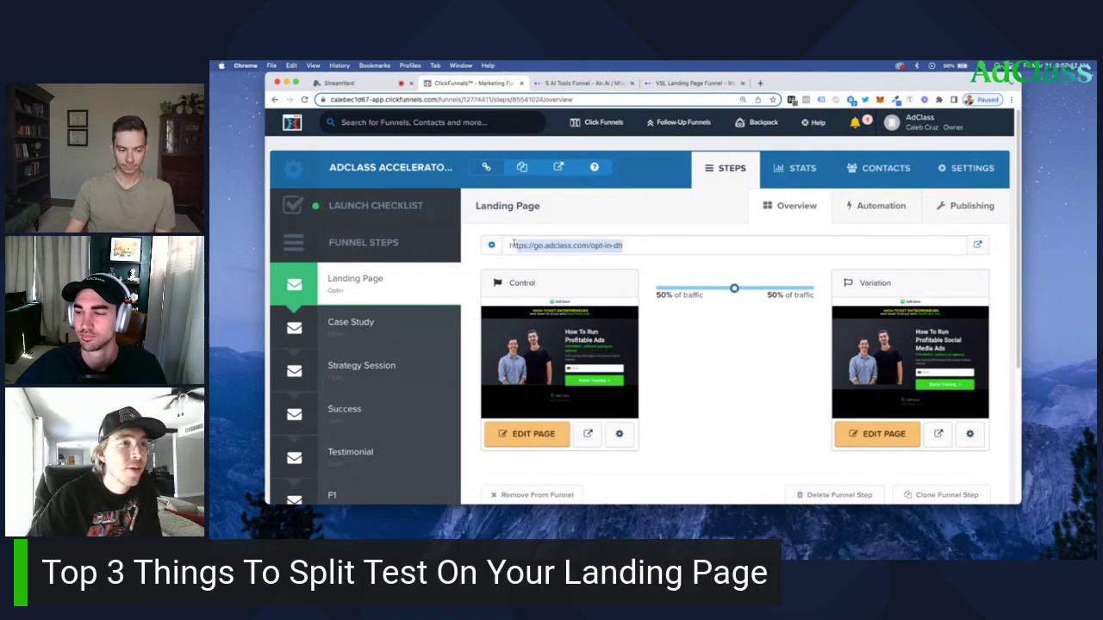
Open the Variation version of the landing page for editing and duplicate its browser tab
mouse_move(969, 385)
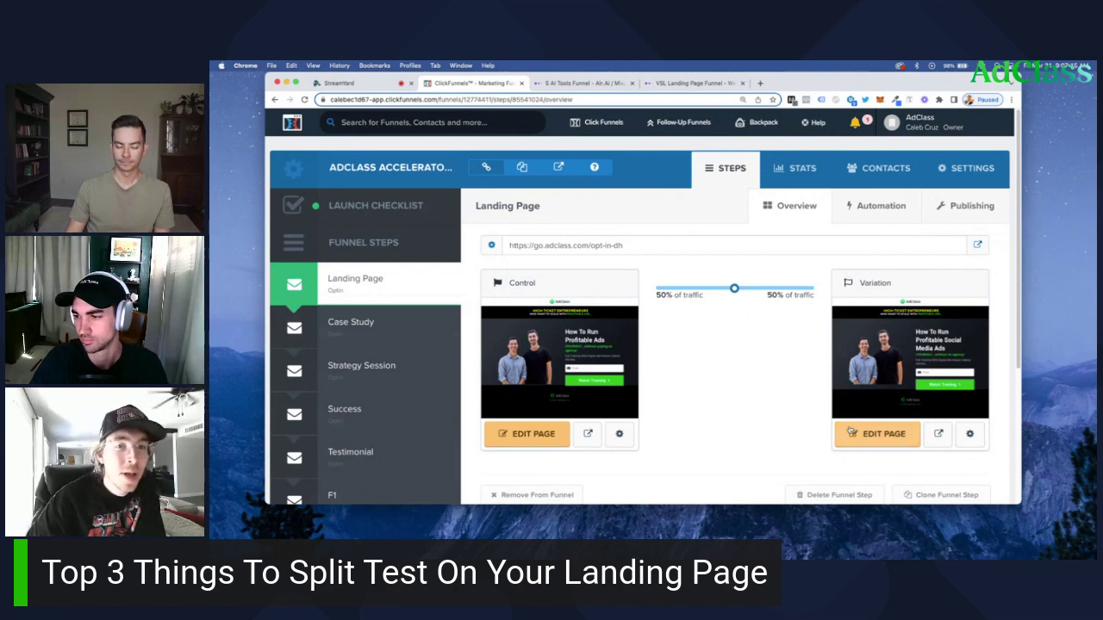
click(913, 435)
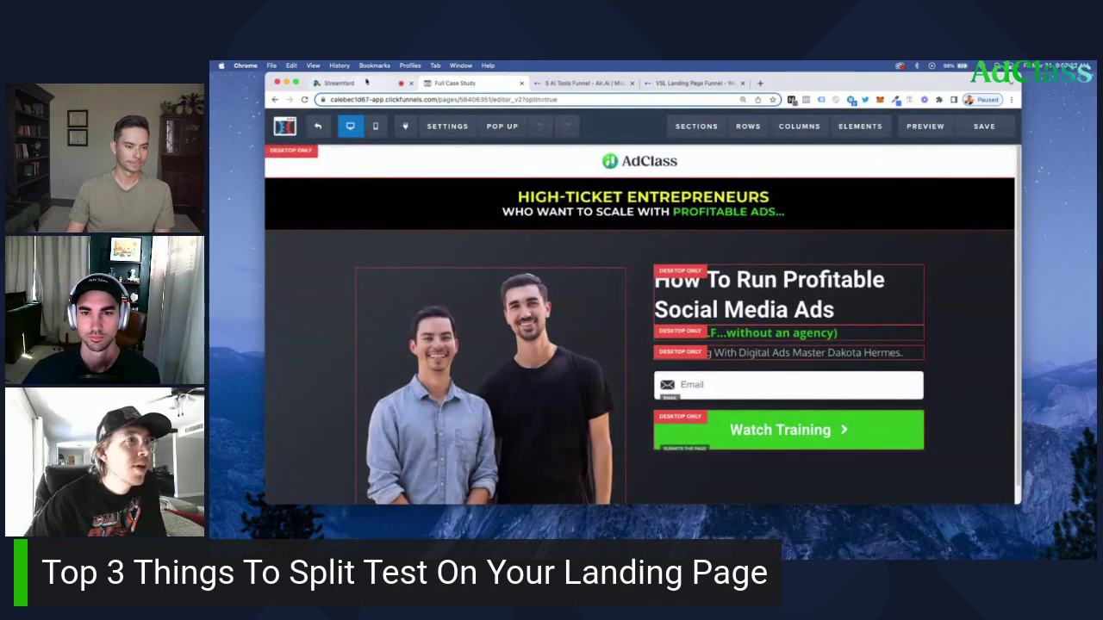
click(362, 83)
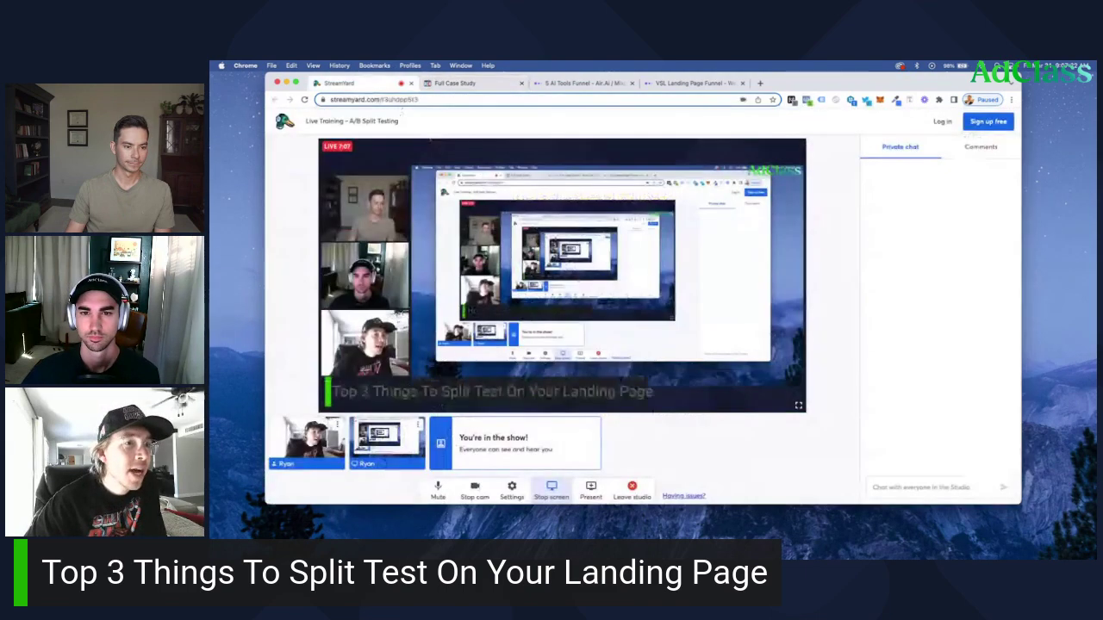
click(483, 83)
right_click(483, 83)
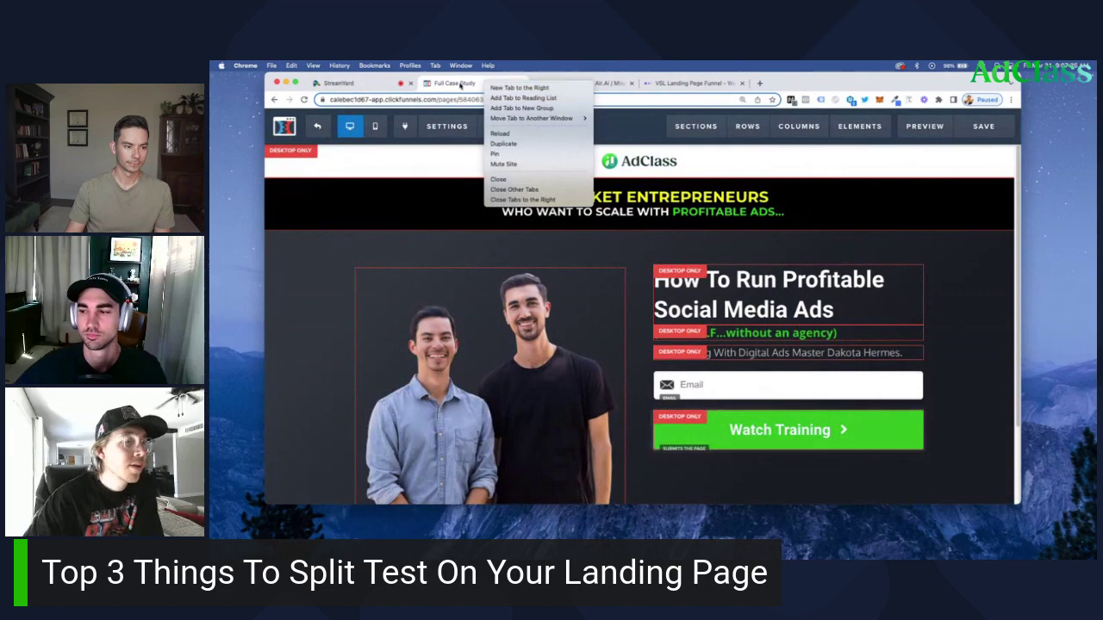
click(461, 85)
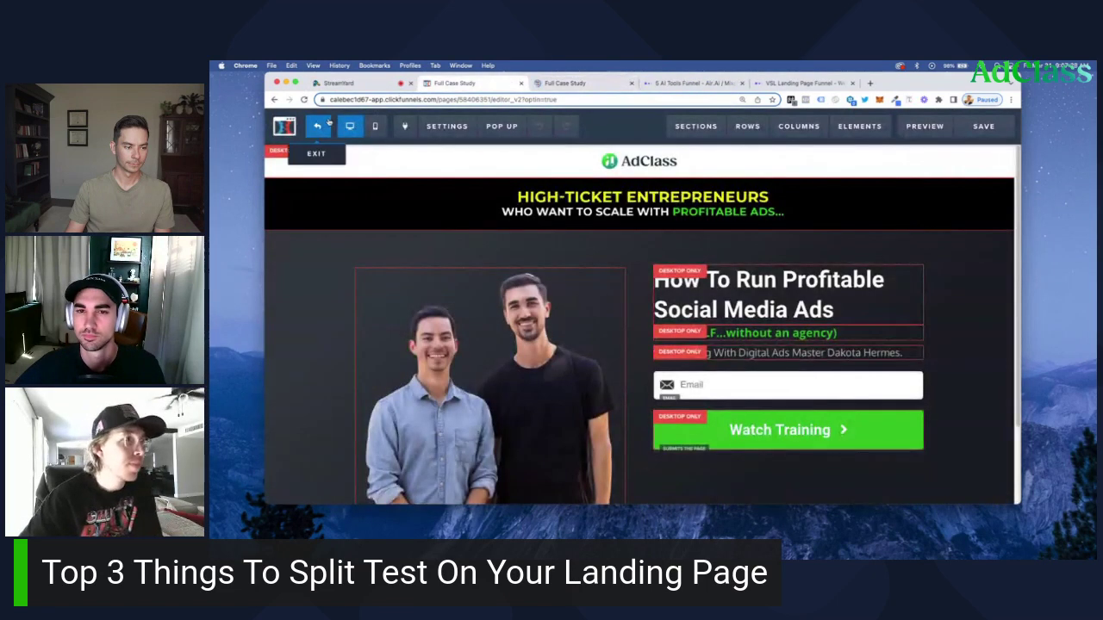
Return the original tab to the funnel steps overview and bring up the duplicated Full Case Study editor tab
key(super+bracketleft)
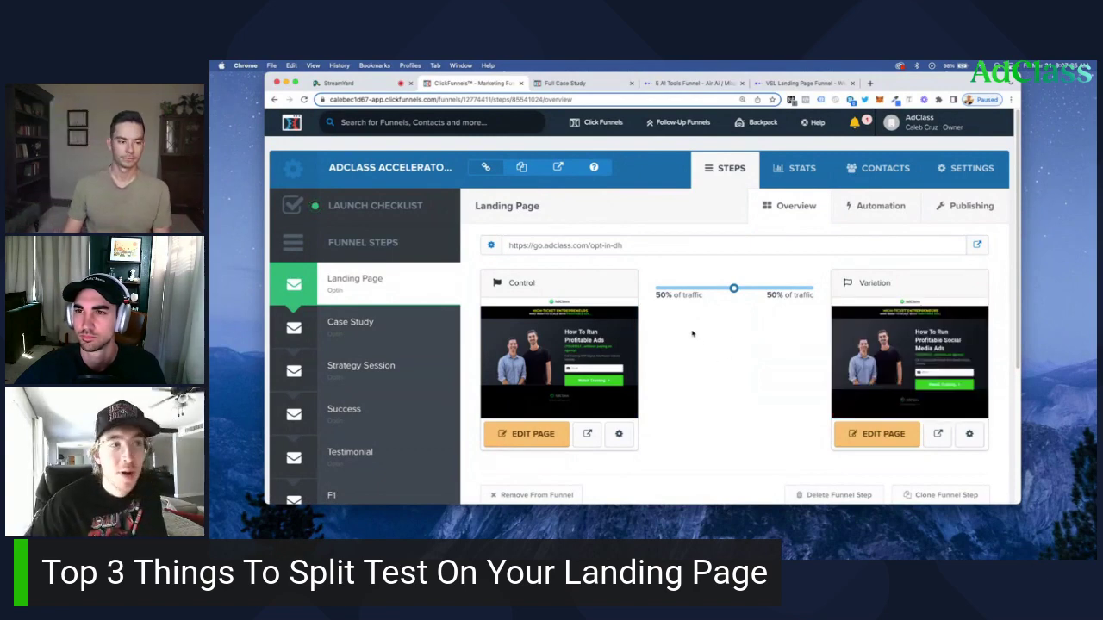
mouse_move(578, 115)
click(573, 84)
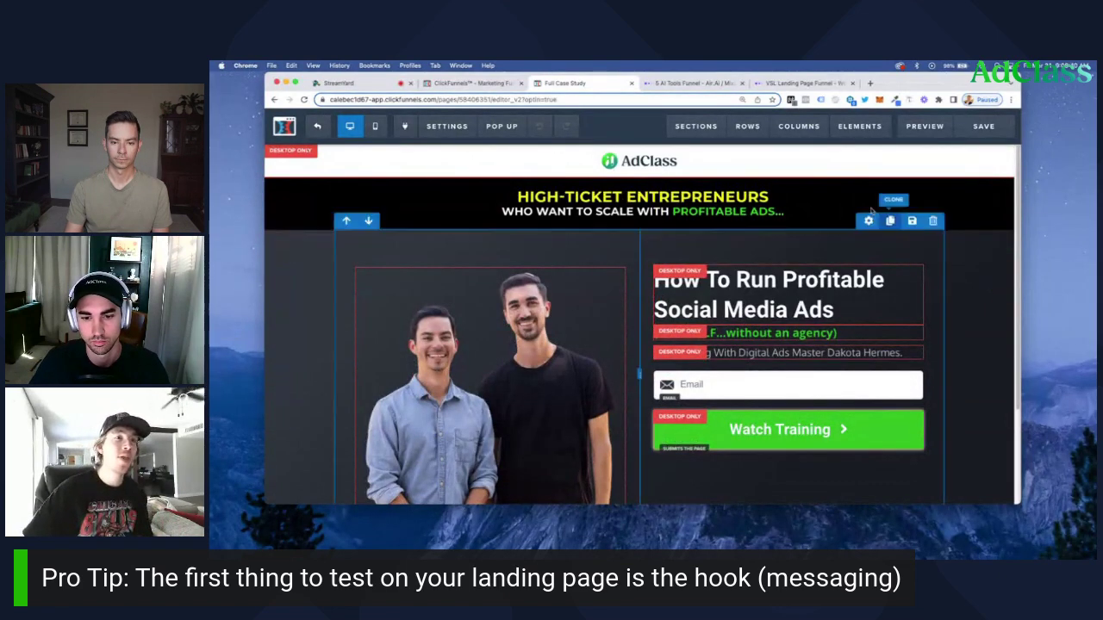
Compare the mobile and desktop layouts of the landing page and examine the desktop "How To Run Profitable Social Media Ads" headline
click(374, 126)
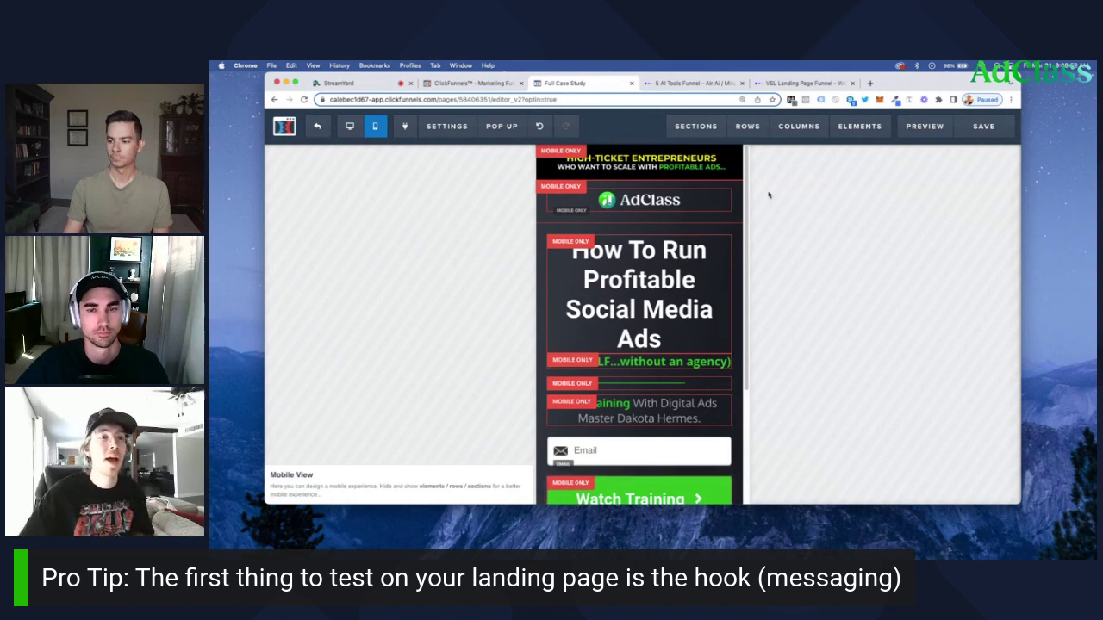
mouse_move(686, 199)
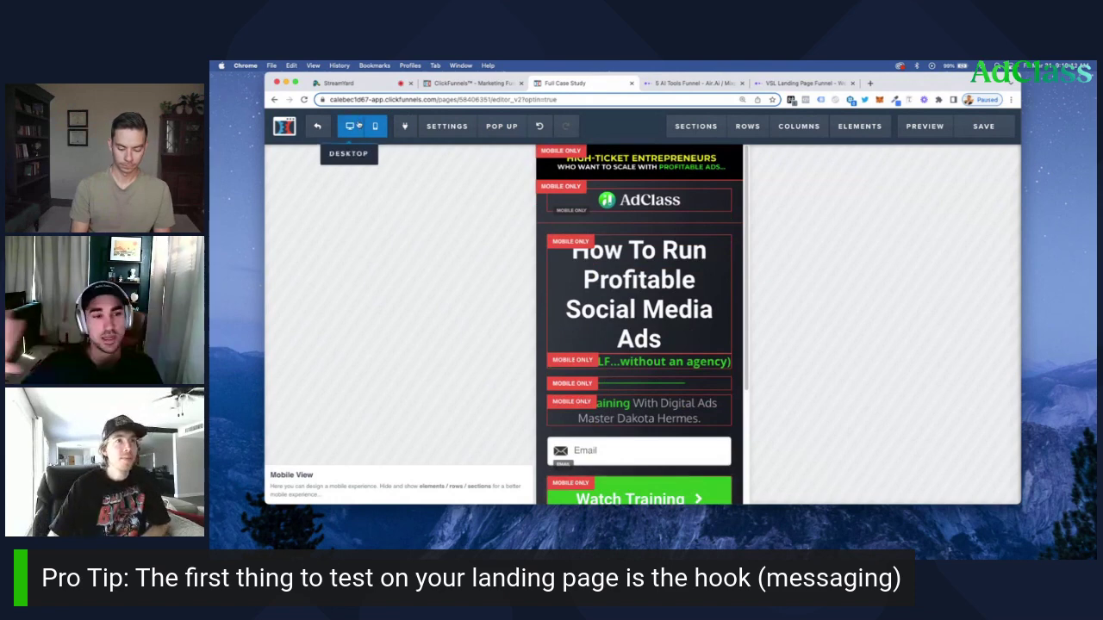
click(349, 127)
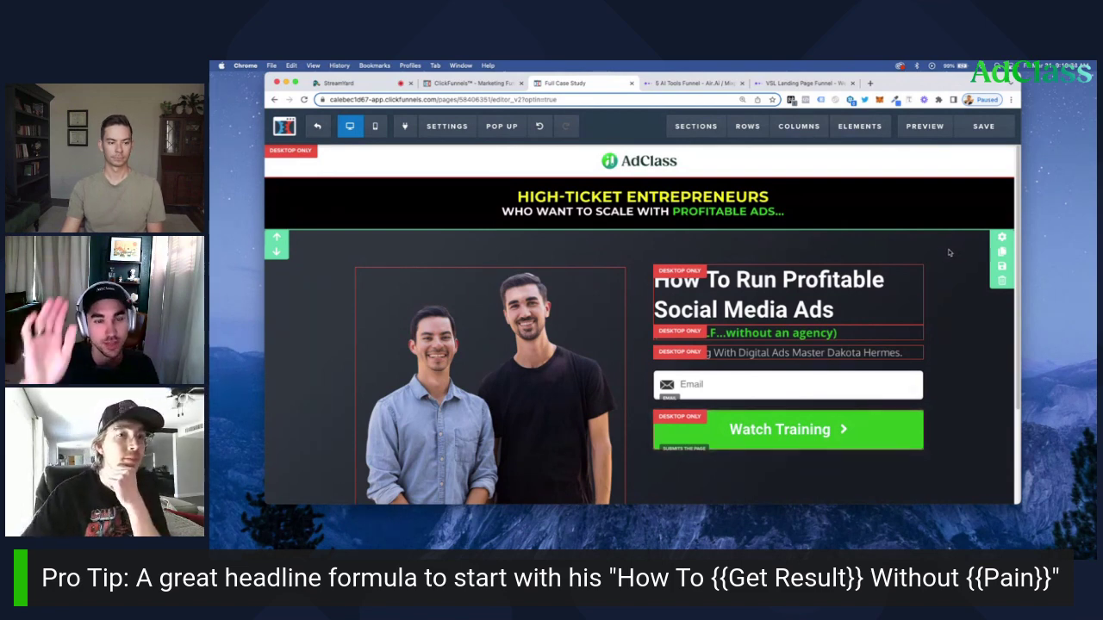
click(899, 295)
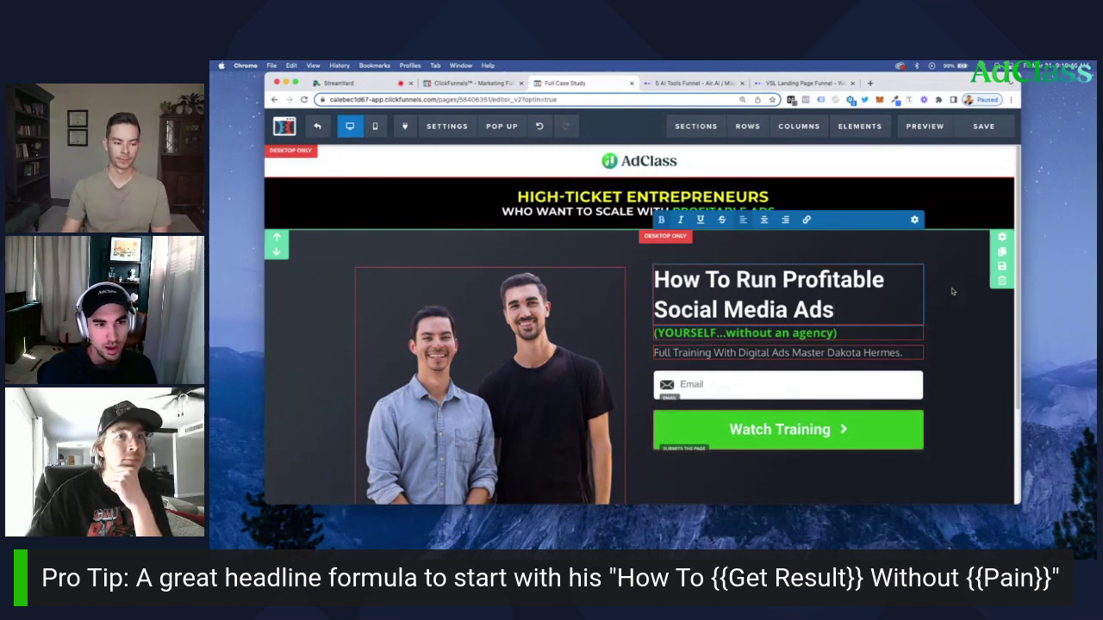
click(952, 291)
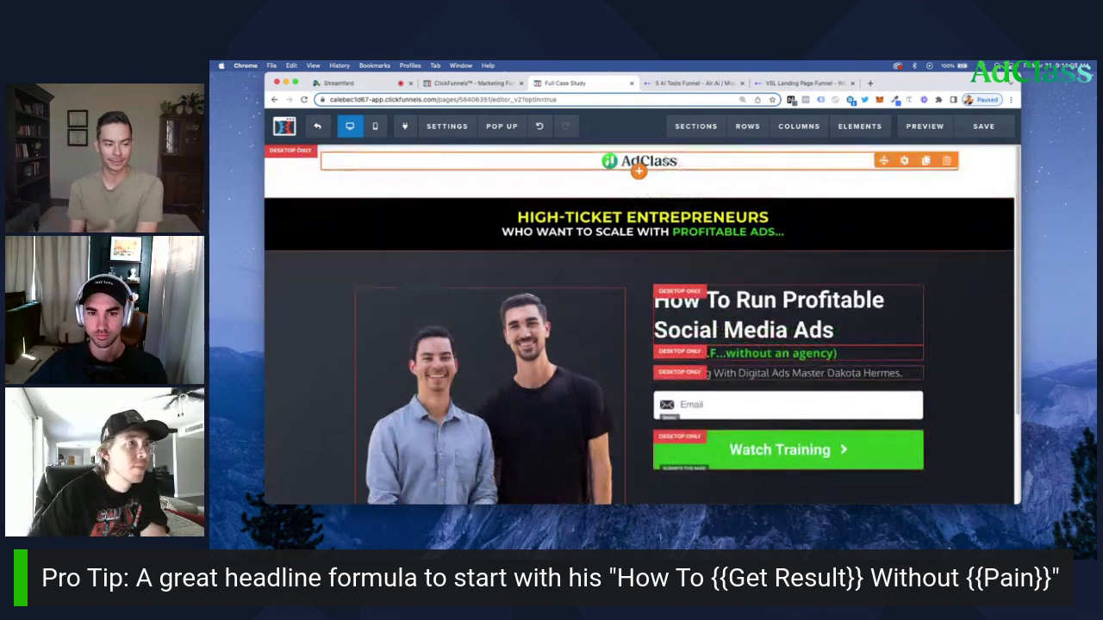
Switch to the mobile layout and highlight "How To" in the headline and the "without an agency" part of the subheadline
click(375, 126)
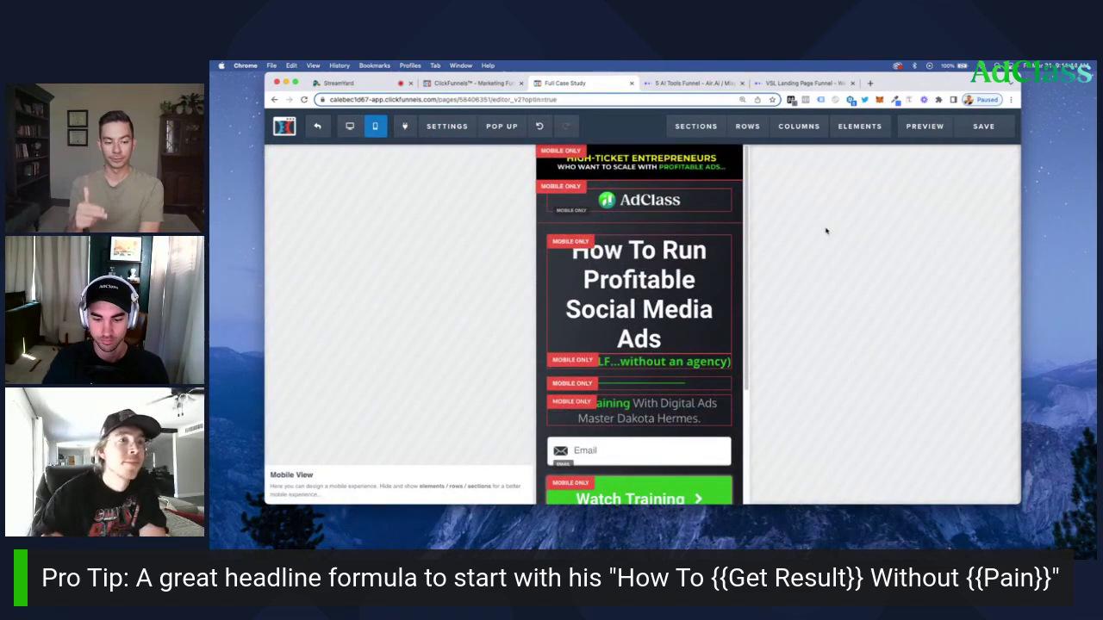
click(597, 256)
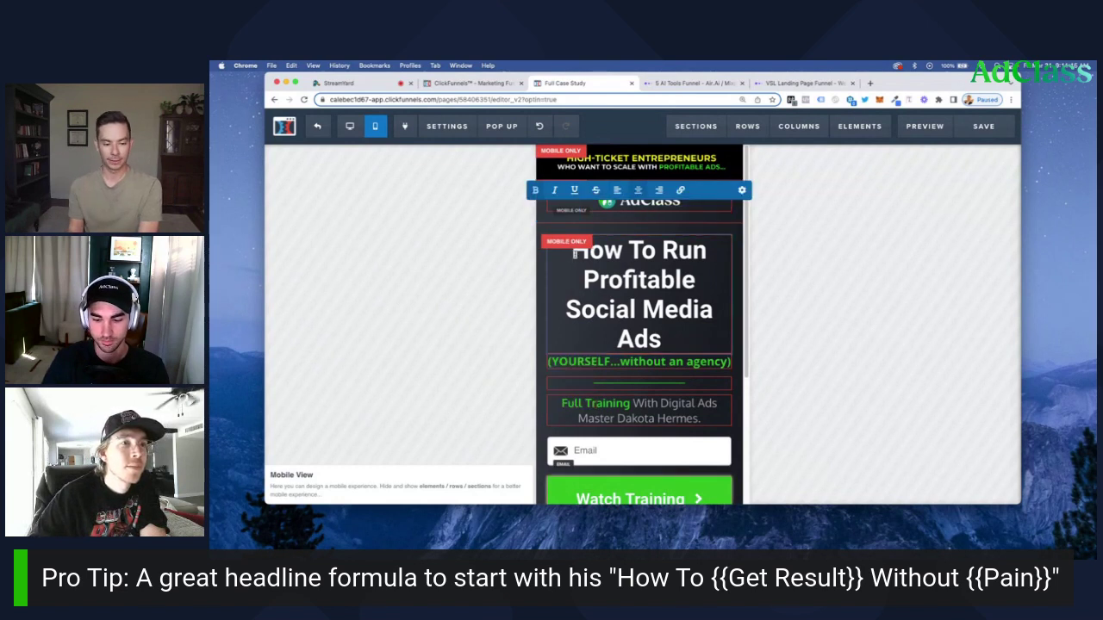
drag(571, 255, 656, 254)
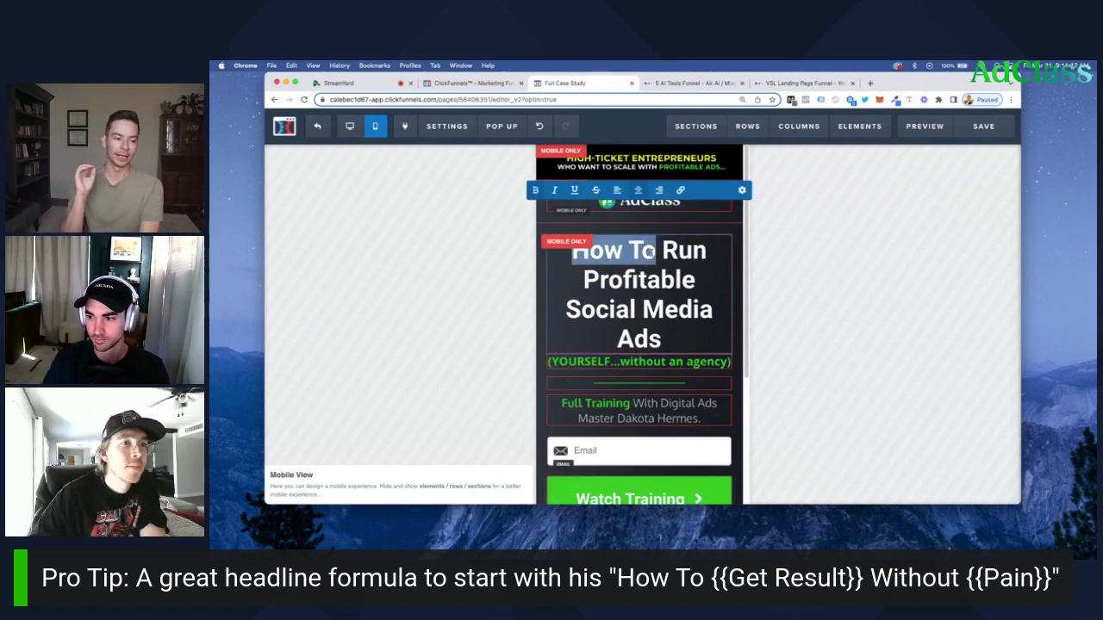
click(635, 363)
drag(618, 362, 733, 362)
click(800, 351)
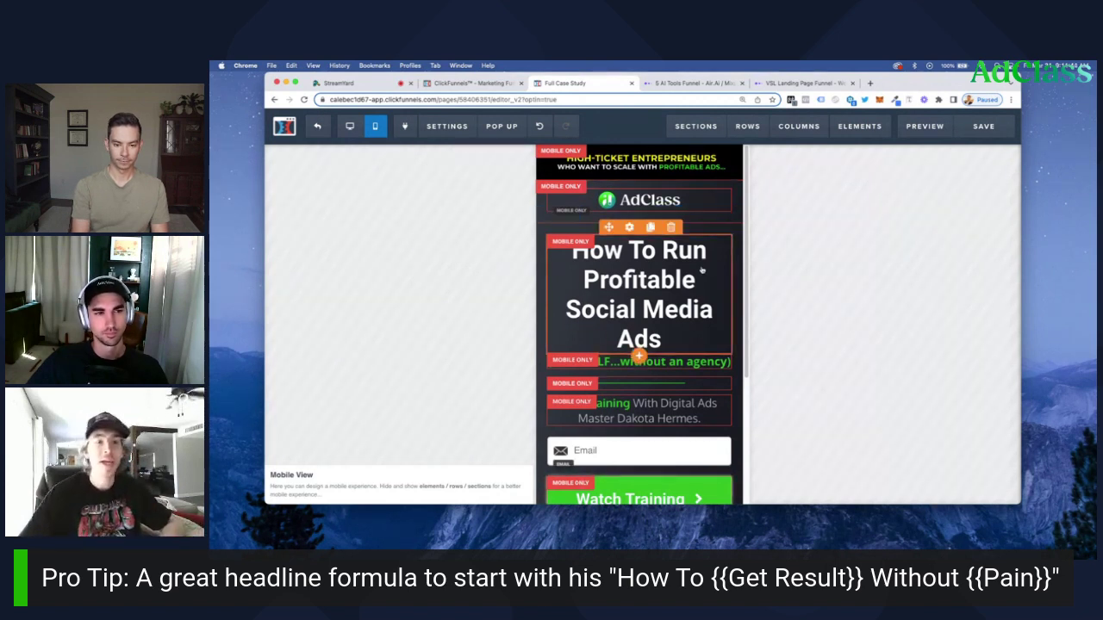
Look over the mobile page and highlight the whole "(YOURSELF...without an agency)" subheadline
scroll(699, 362, down, 1)
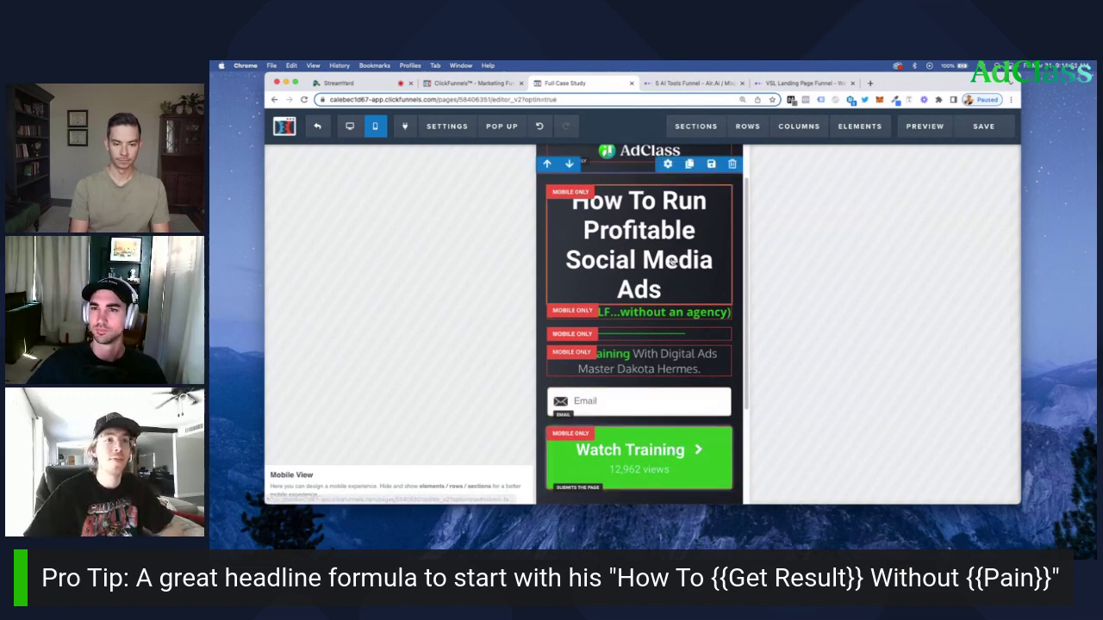
scroll(671, 263, up, 1)
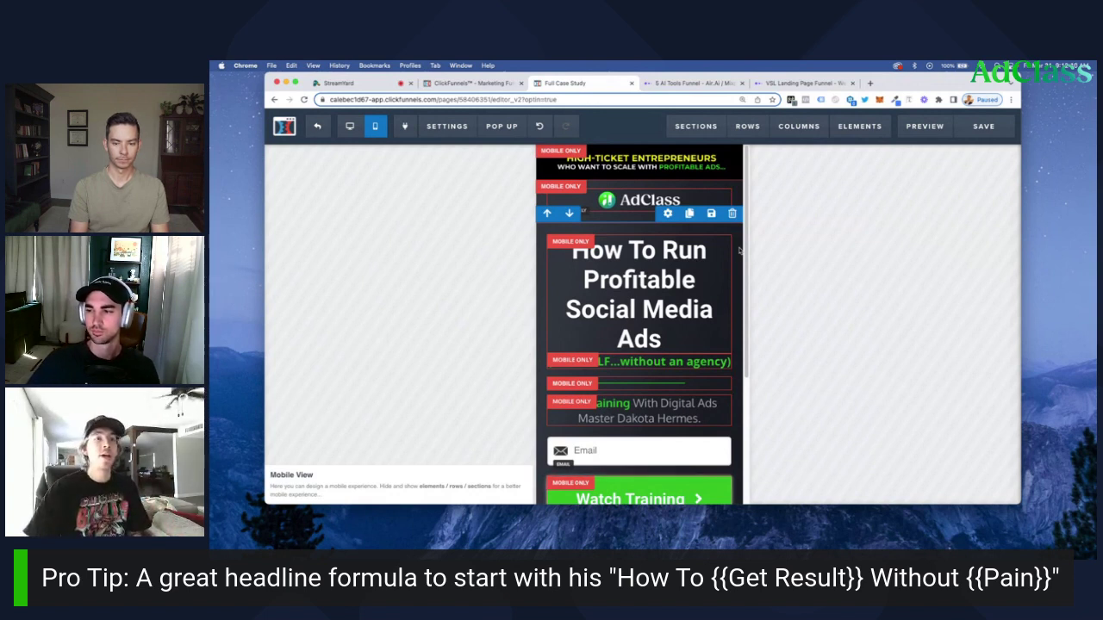
scroll(655, 284, down, 1)
triple_click(638, 330)
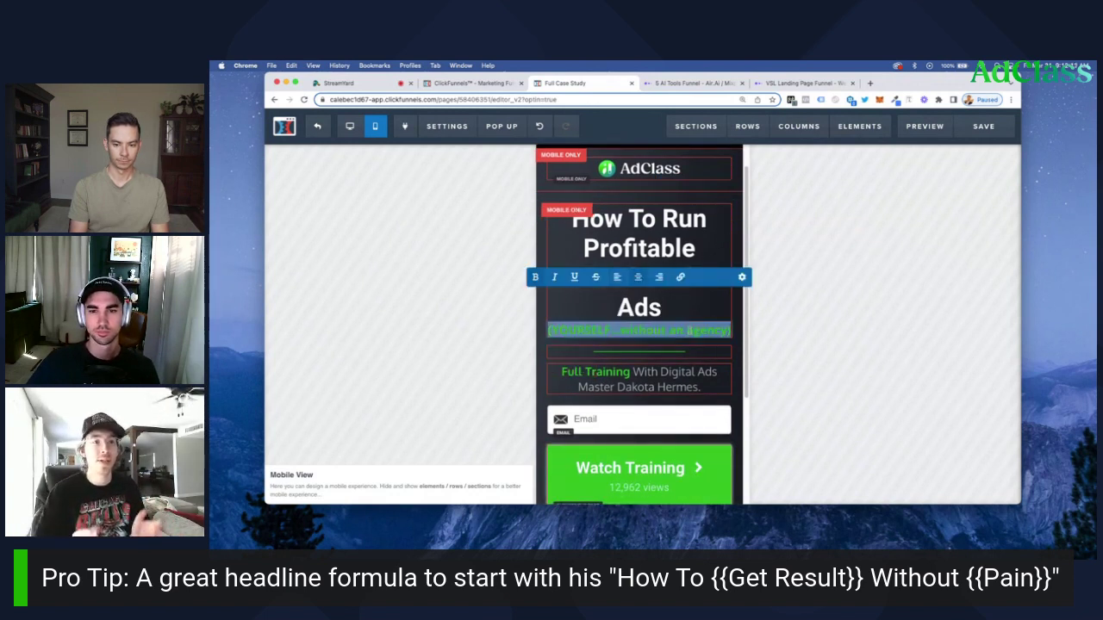
click(689, 330)
Change the color of the mobile "(YOURSELF...without an agency)" subheadline to light grey #c2c2c2 and close its settings
scroll(685, 362, down, 1)
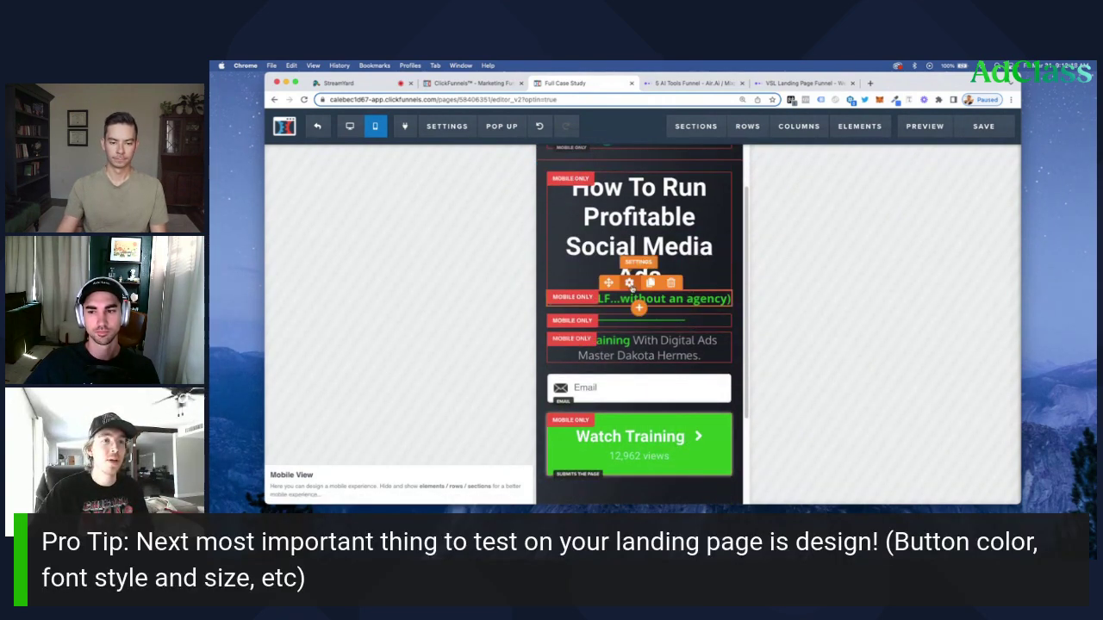
click(646, 299)
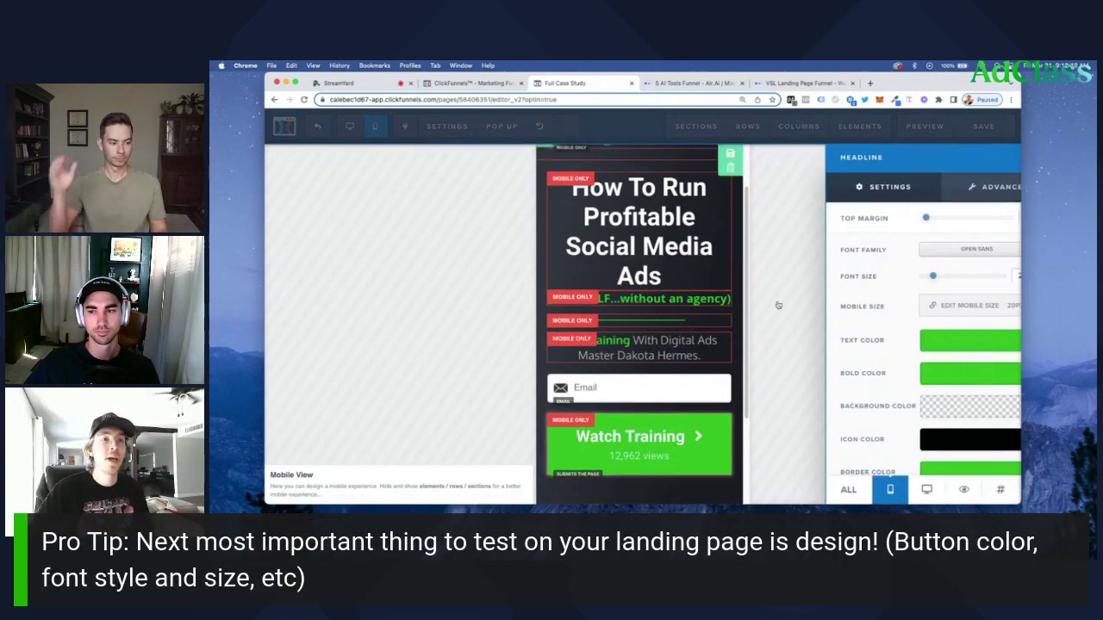
click(932, 384)
click(903, 268)
click(881, 249)
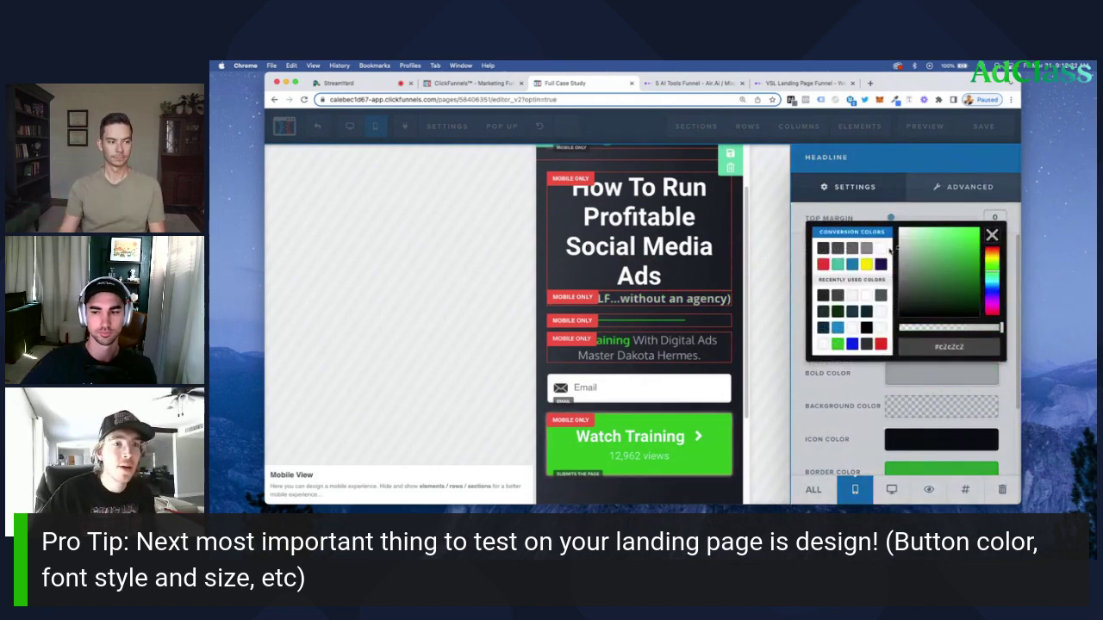
click(653, 446)
click(652, 446)
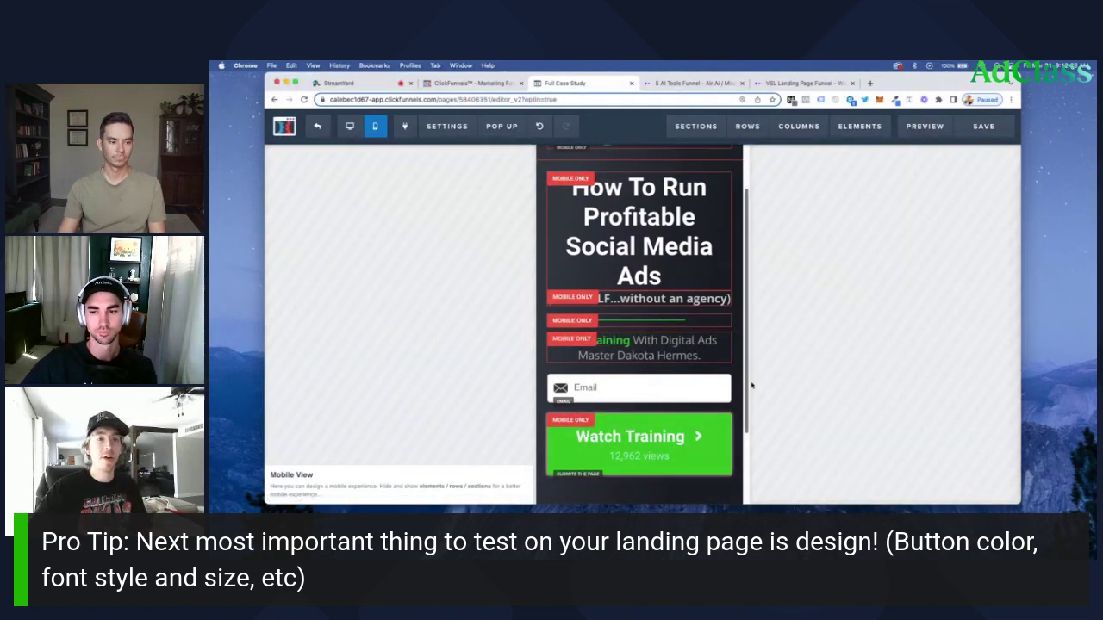
Set the mobile Watch Training button's background color to red #e43b2c
click(637, 439)
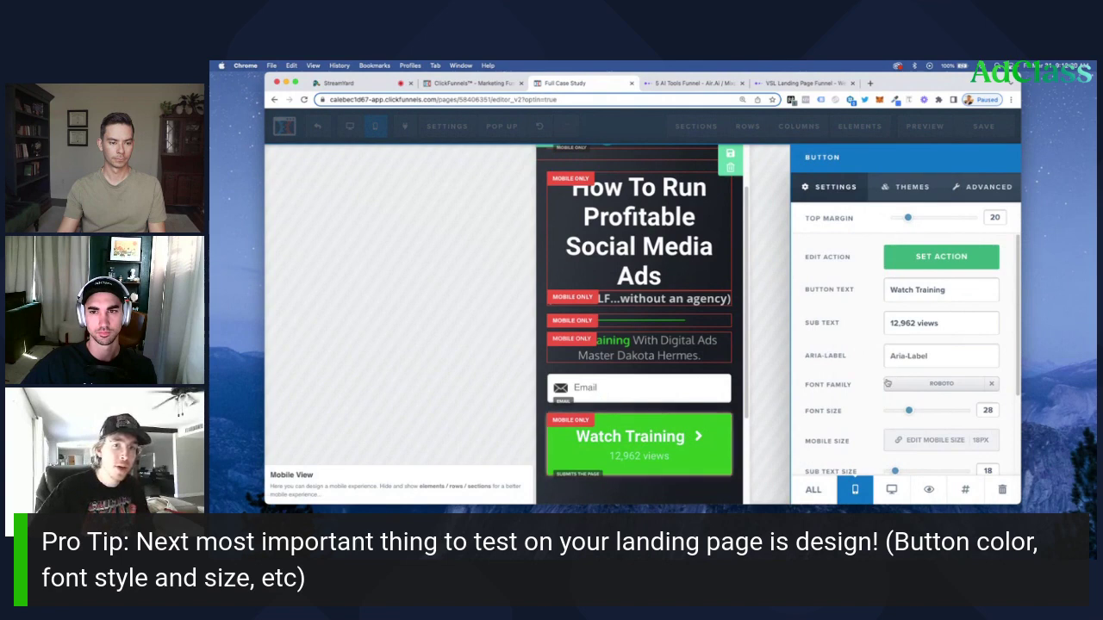
scroll(890, 382, down, 3)
click(941, 450)
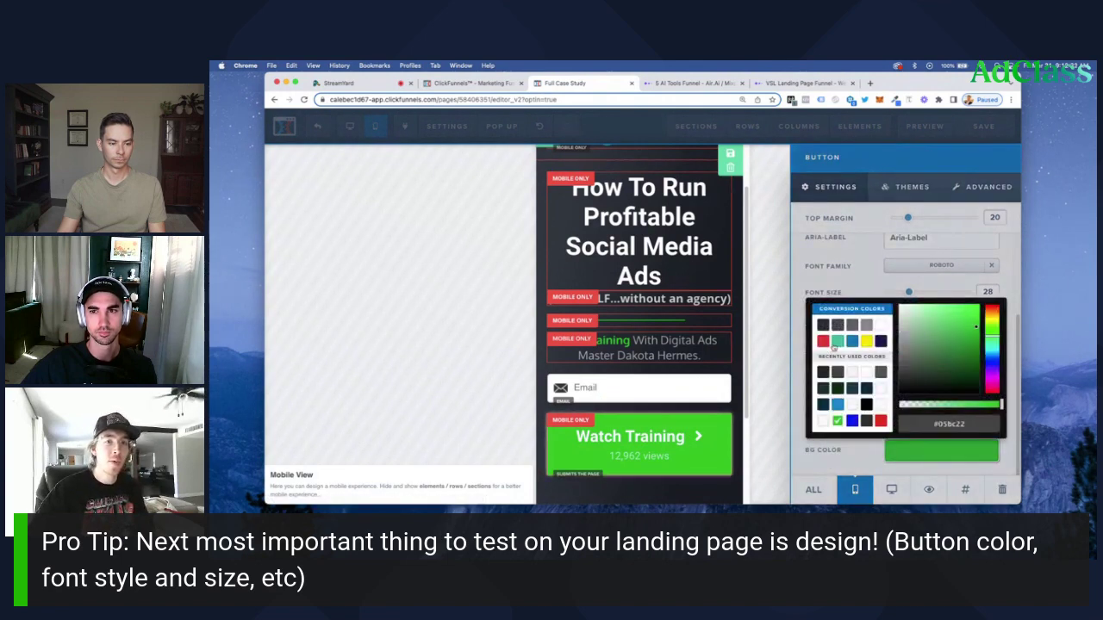
click(837, 341)
click(822, 341)
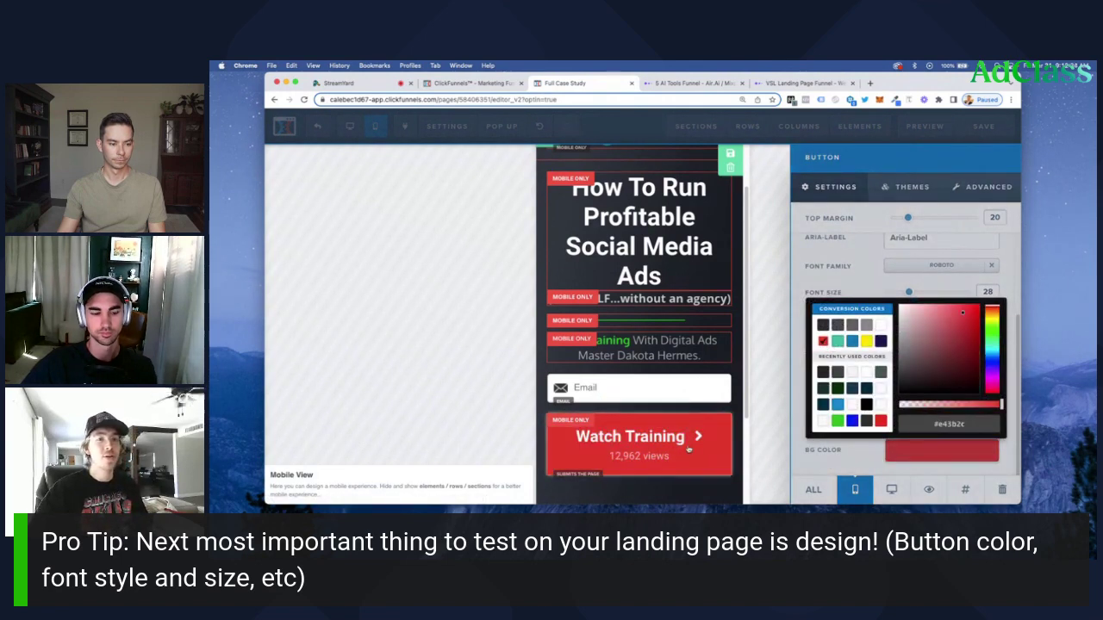
click(766, 401)
Look over the recolored mobile page and the Watch Training button's settings, and save the page
scroll(691, 365, up, 2)
key(super+s)
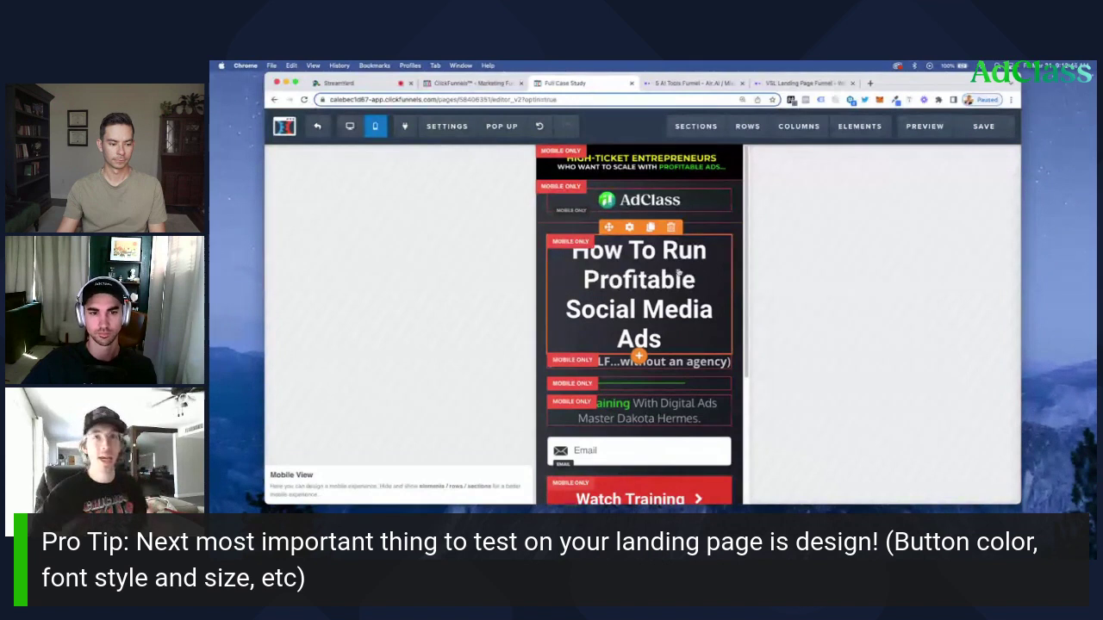
scroll(674, 303, down, 3)
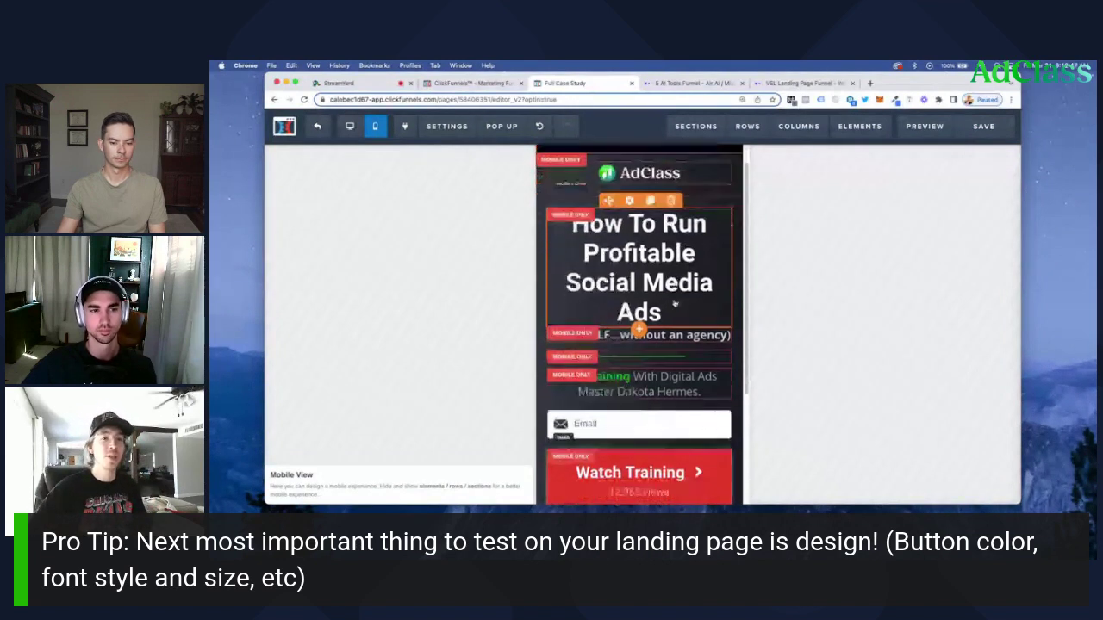
scroll(698, 392, down, 1)
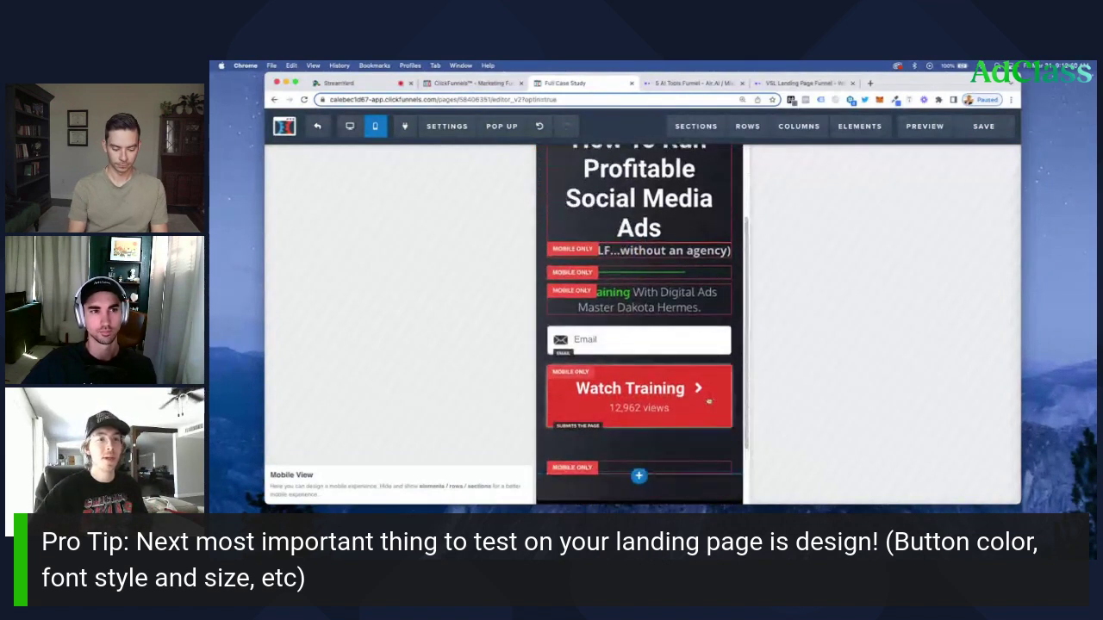
click(702, 379)
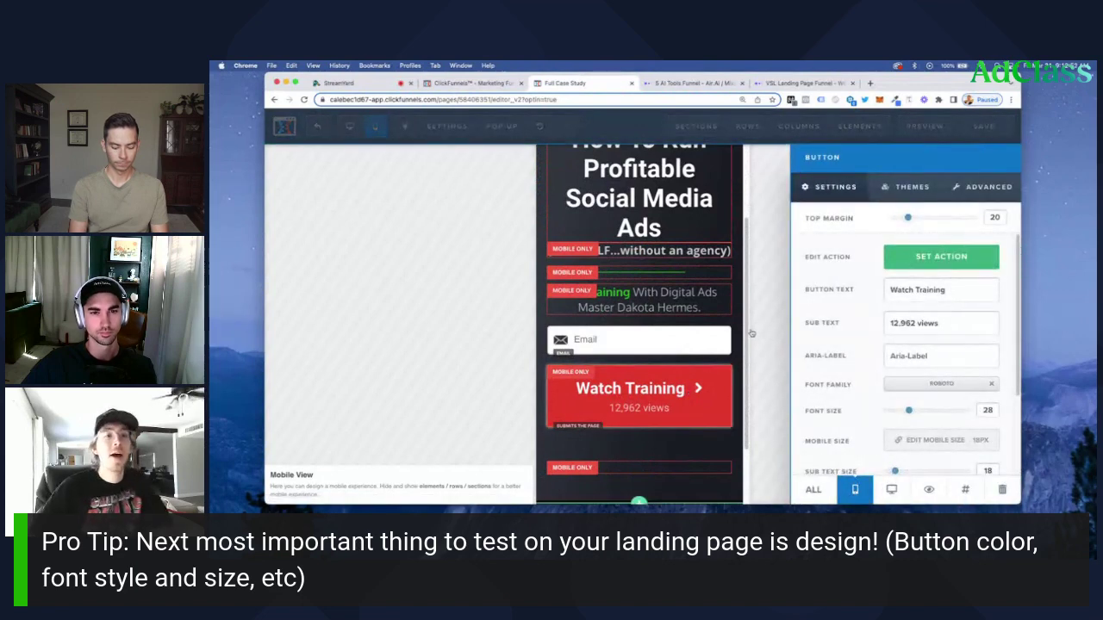
key(Escape)
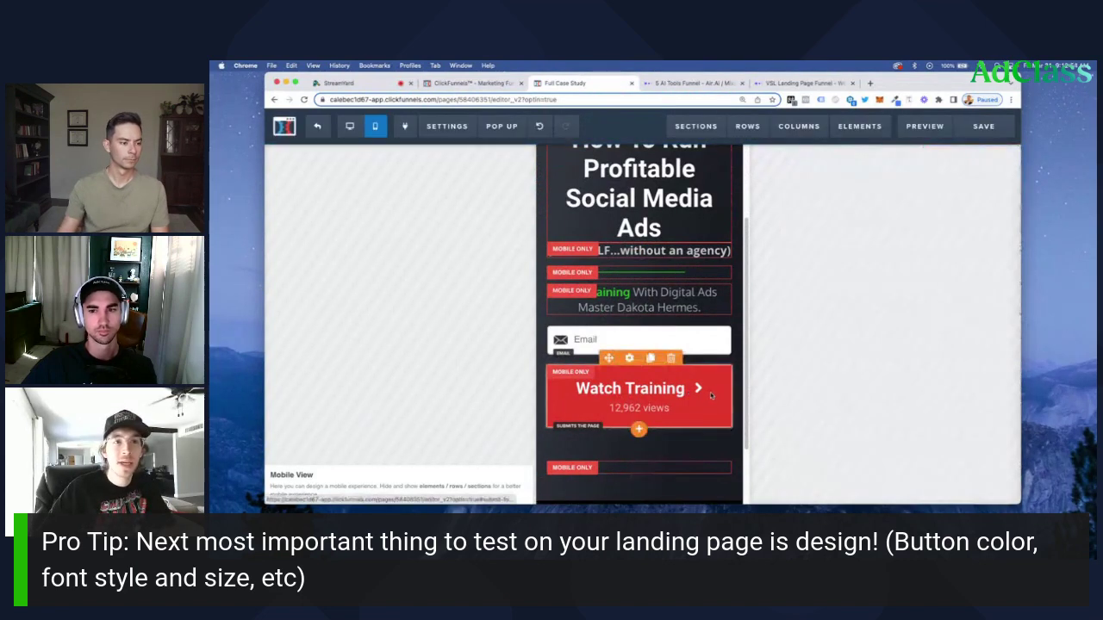
scroll(710, 392, up, 4)
click(957, 133)
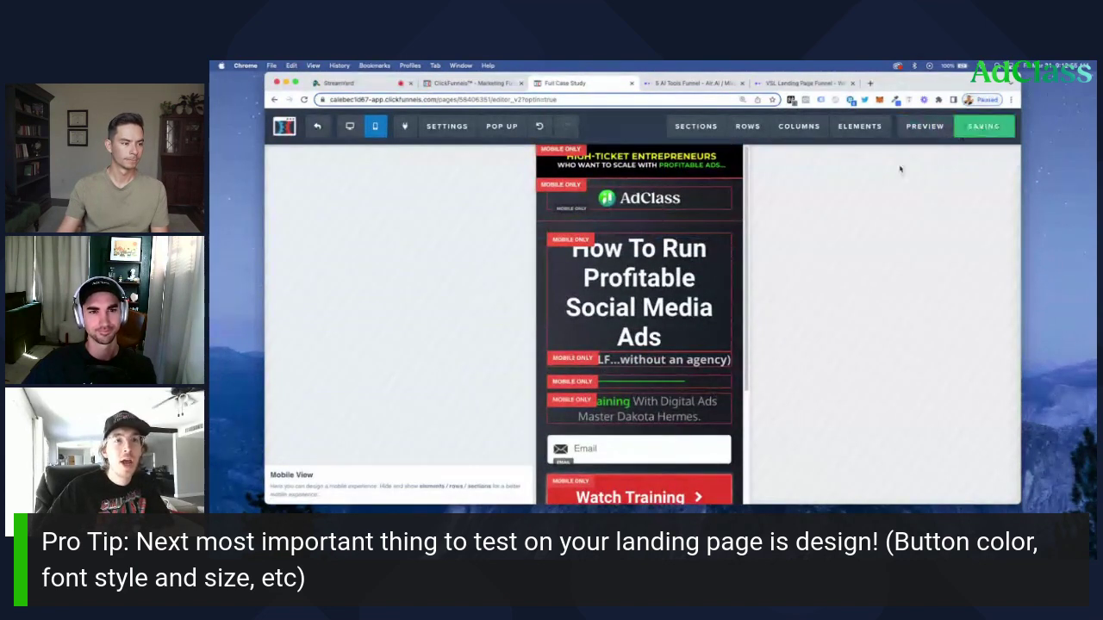
Change the mobile Watch Training button's background color to dark grey and close its settings
scroll(655, 362, down, 2)
click(638, 414)
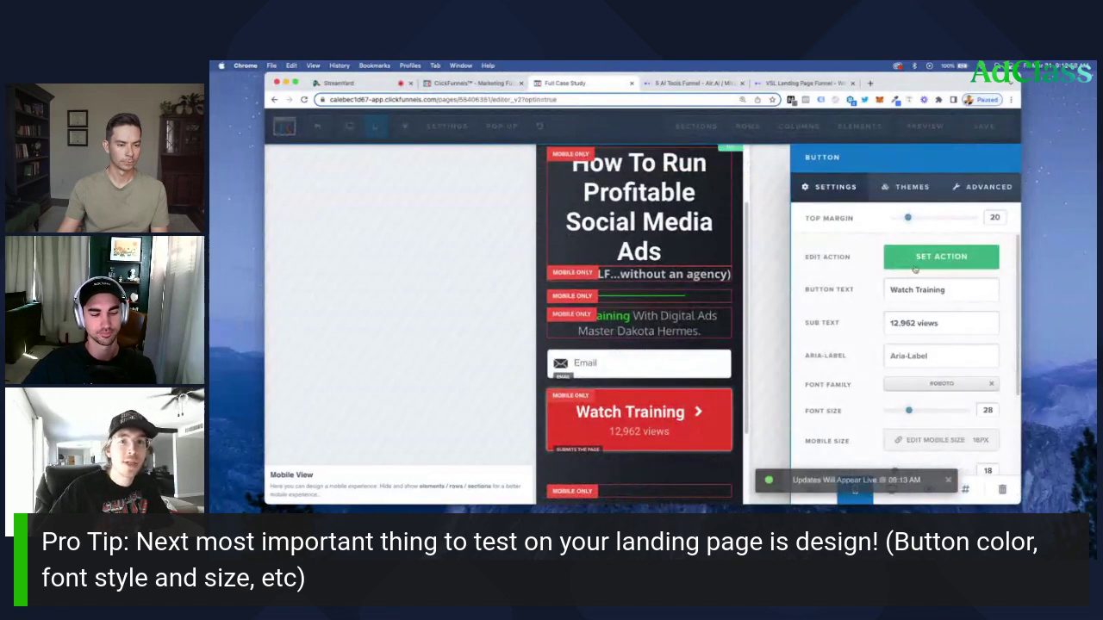
scroll(861, 345, down, 3)
click(922, 449)
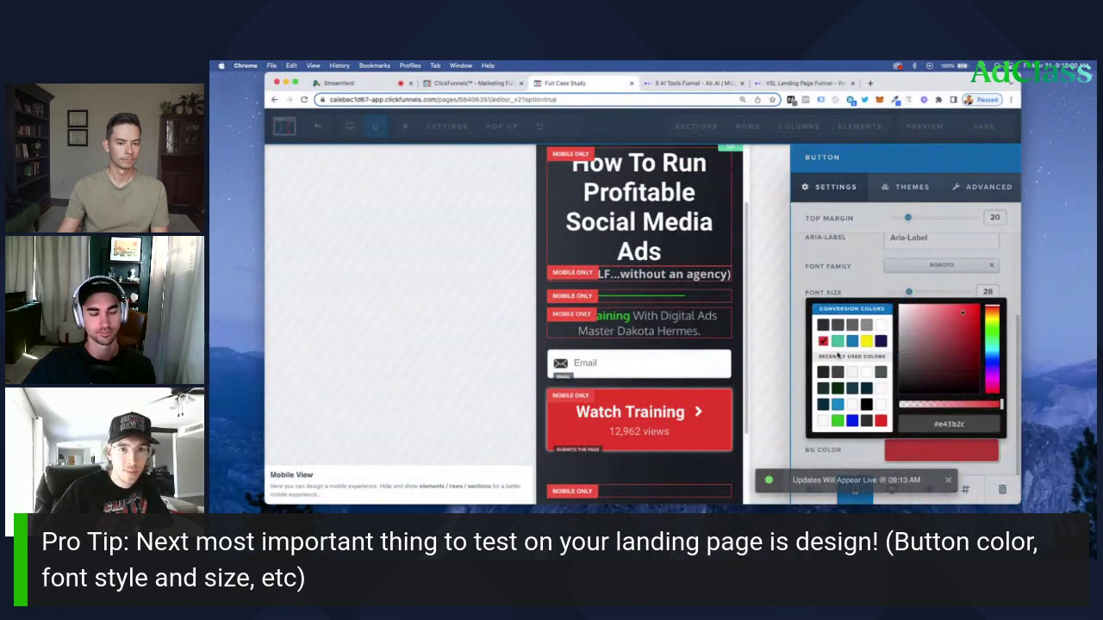
mouse_move(921, 365)
mouse_down()
mouse_move(919, 379)
mouse_move(910, 355)
mouse_move(926, 349)
mouse_move(899, 335)
mouse_move(897, 365)
mouse_up()
click(655, 410)
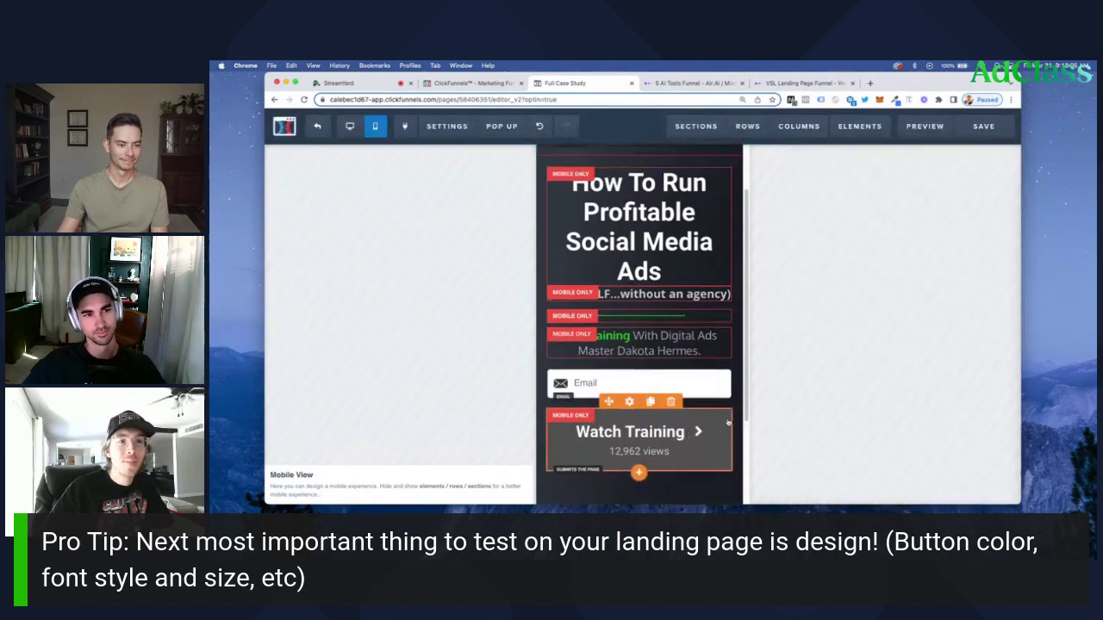
Set the mobile Watch Training button's background color to bright green, close its settings, and save the page
scroll(736, 365, down, 2)
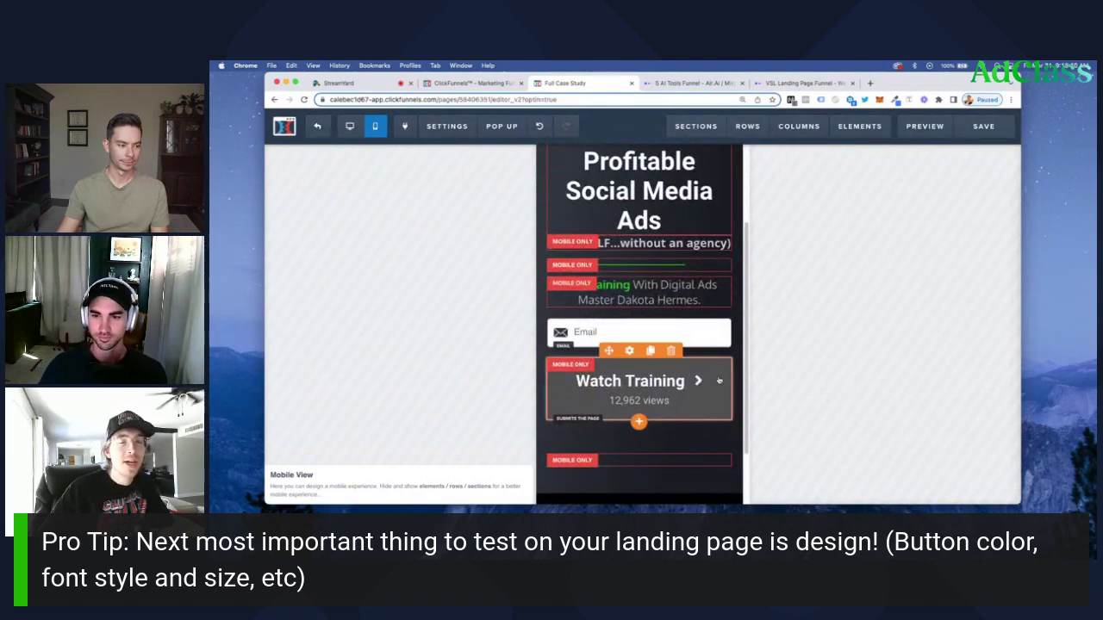
click(701, 381)
scroll(872, 376, down, 2)
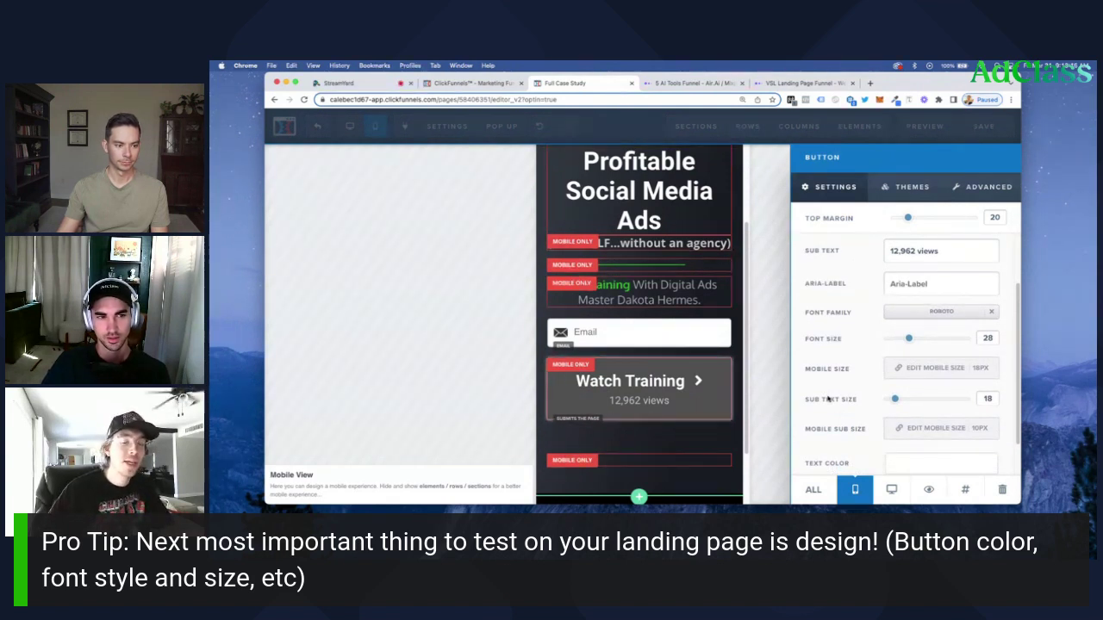
scroll(829, 399, down, 1)
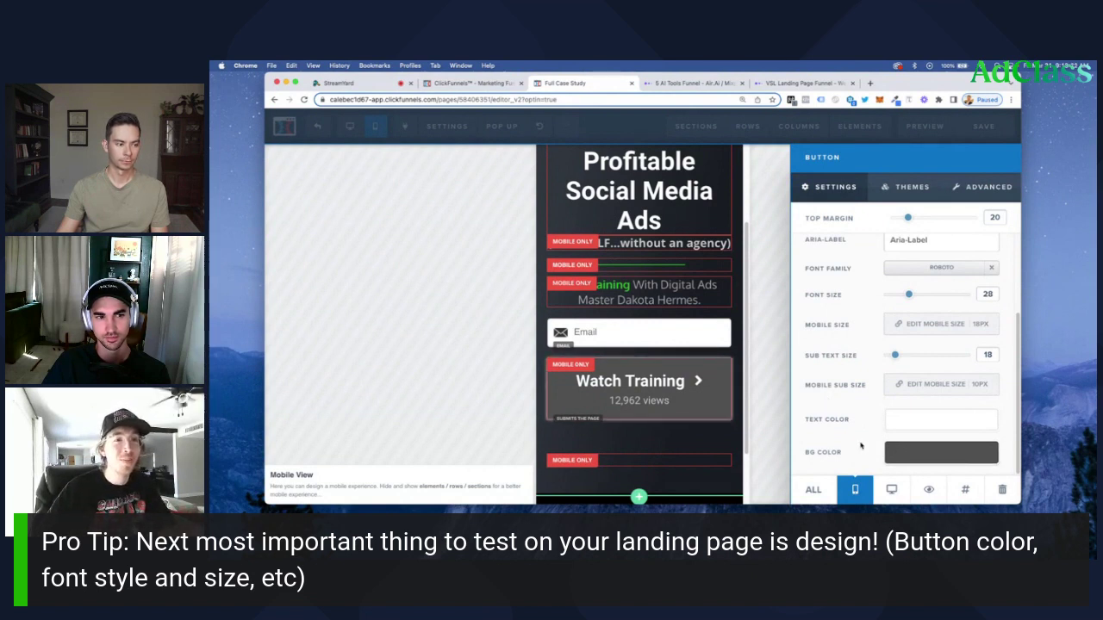
click(909, 449)
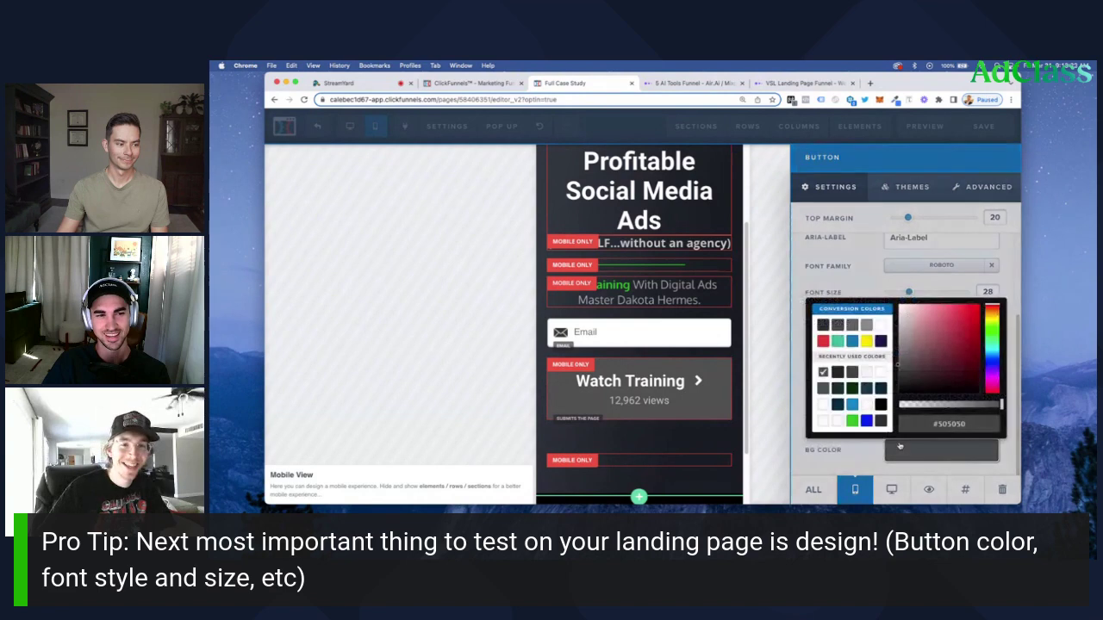
click(851, 420)
click(766, 362)
scroll(704, 303, up, 3)
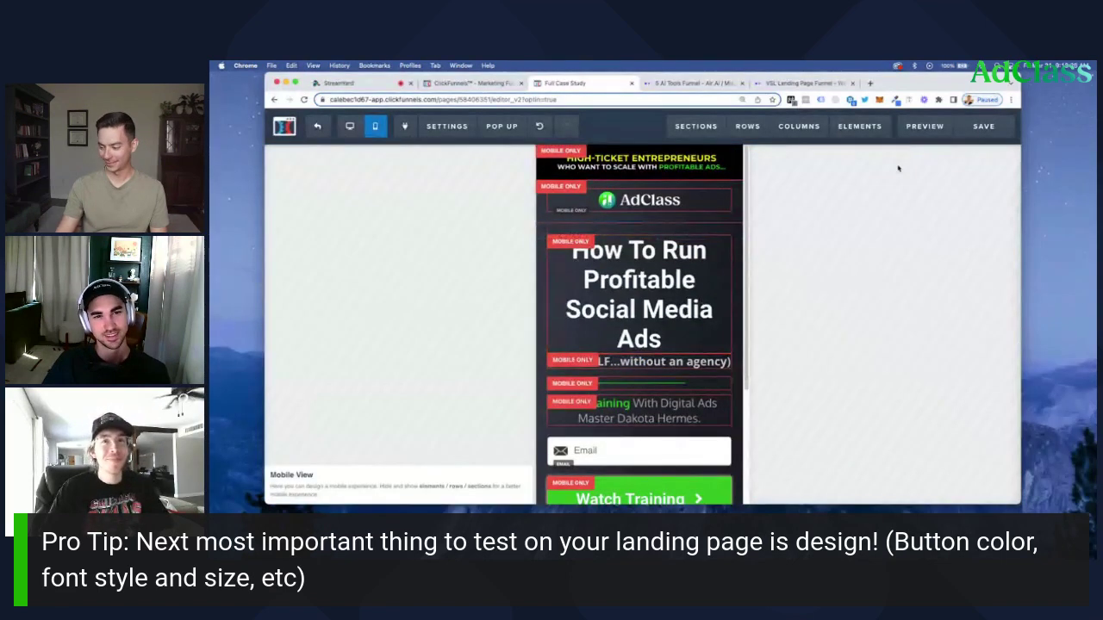
click(983, 126)
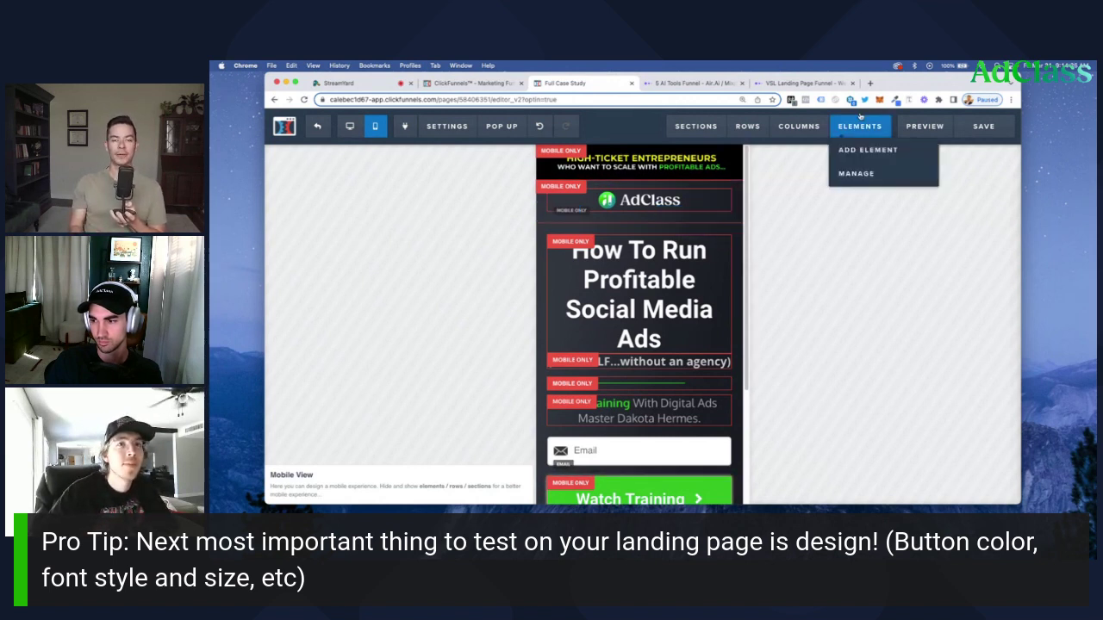
Search Google for "pace morby" in a new browser tab and enlarge the results page
click(869, 83)
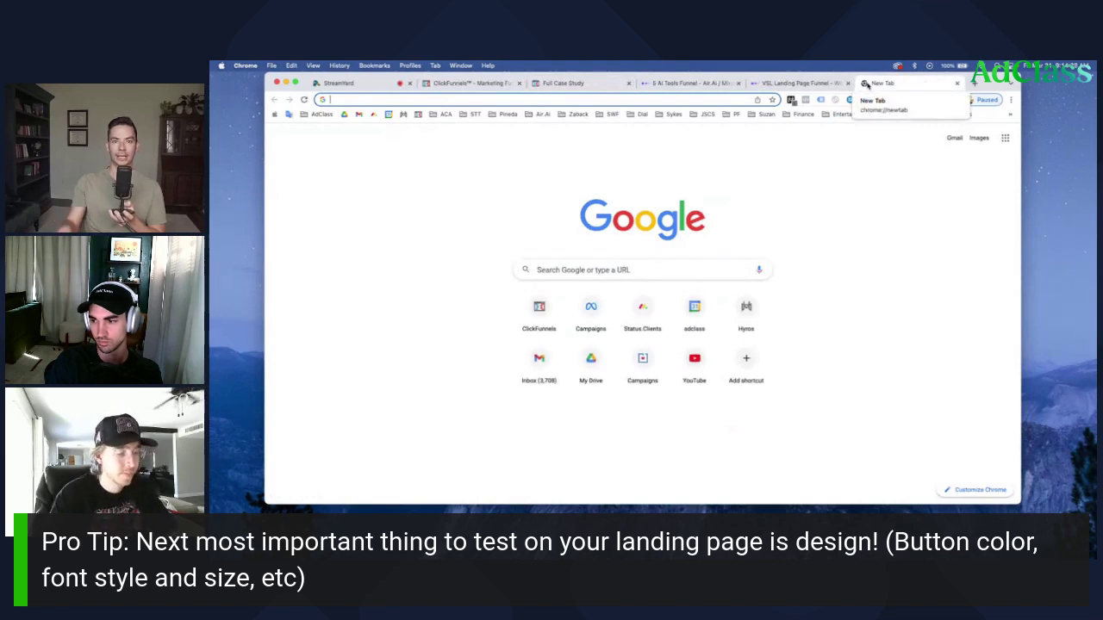
text(pace)
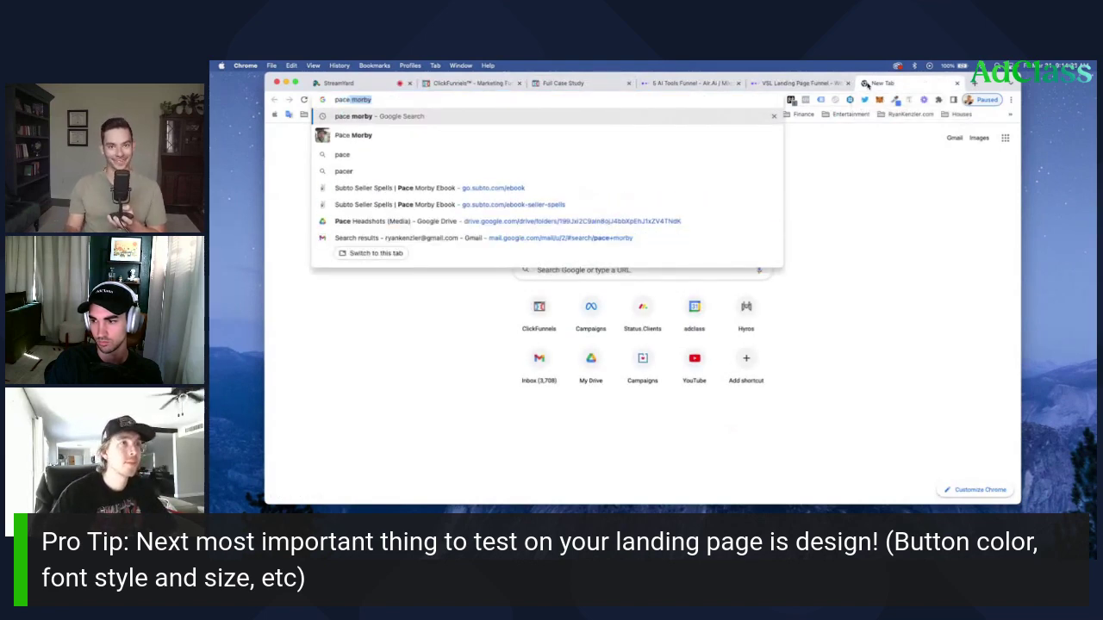
key(Return)
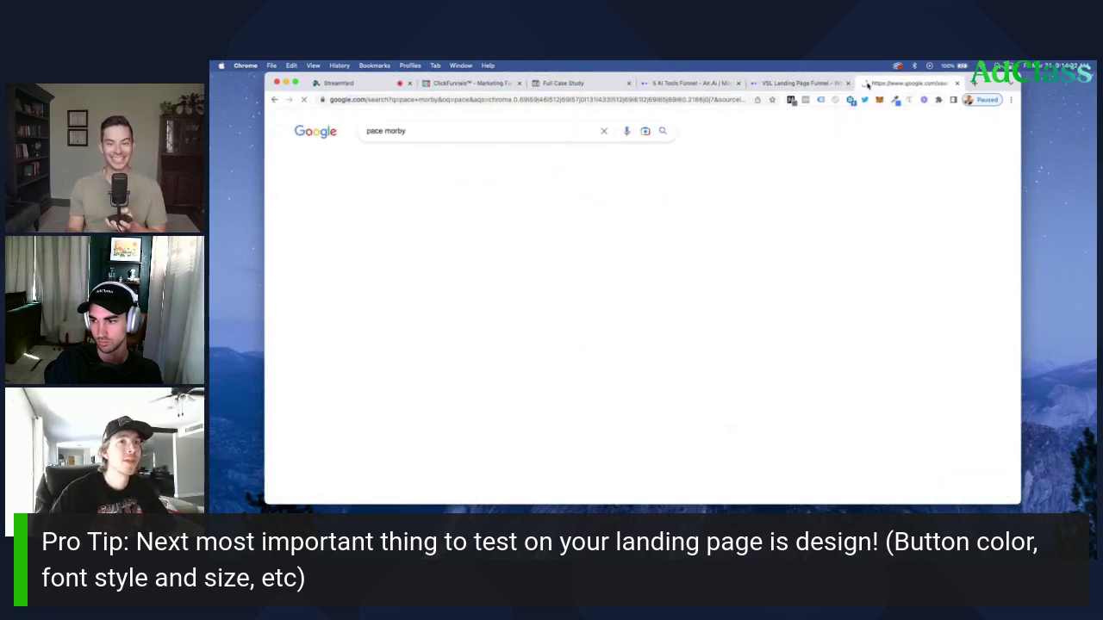
key(super+equal)
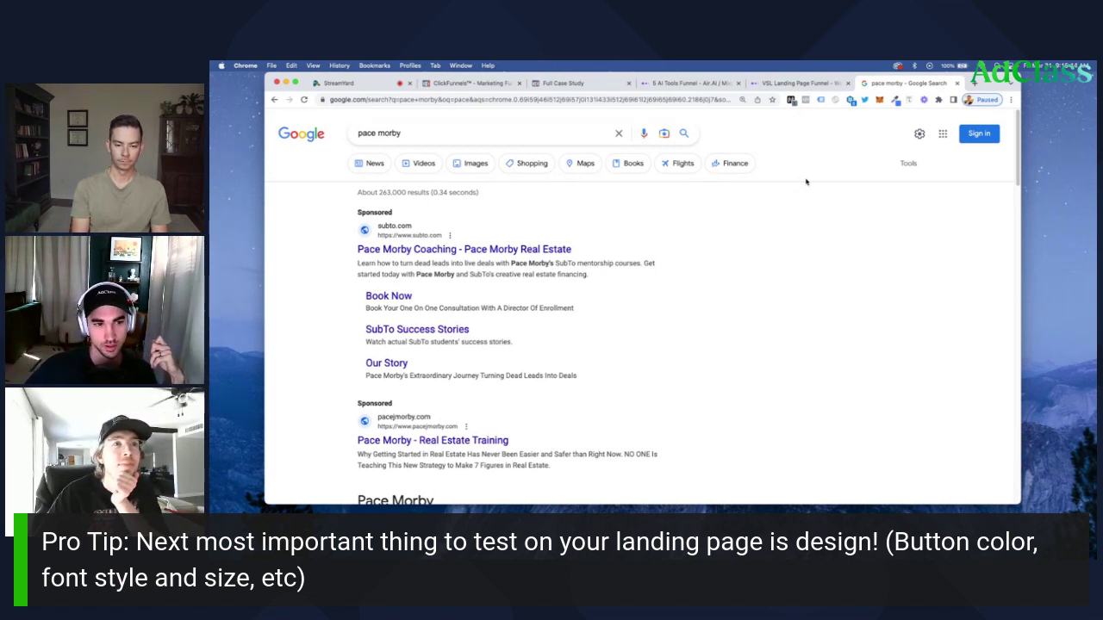
Preview the landing page from the editor in its own browser window, narrowed to mobile width and placed beside the mobile editor
key(super+3)
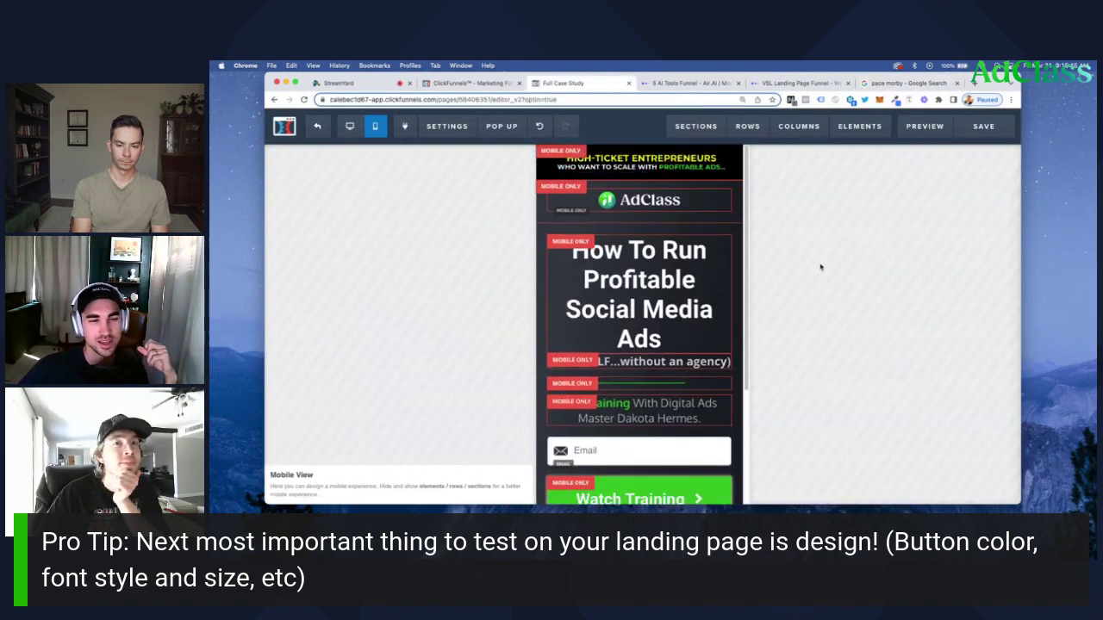
click(913, 126)
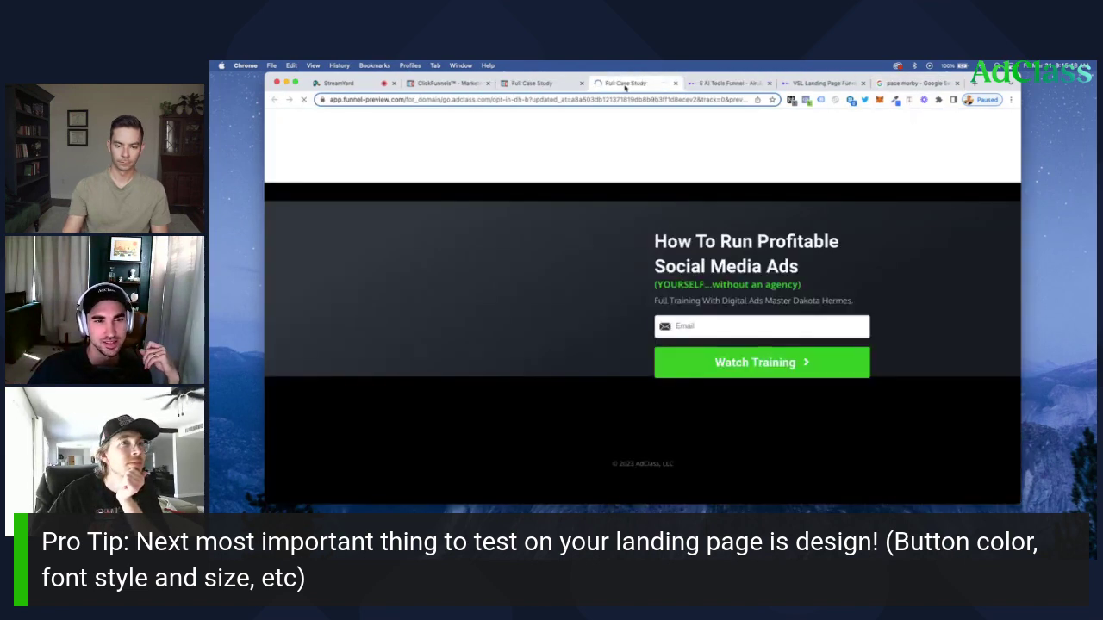
drag(626, 84, 345, 84)
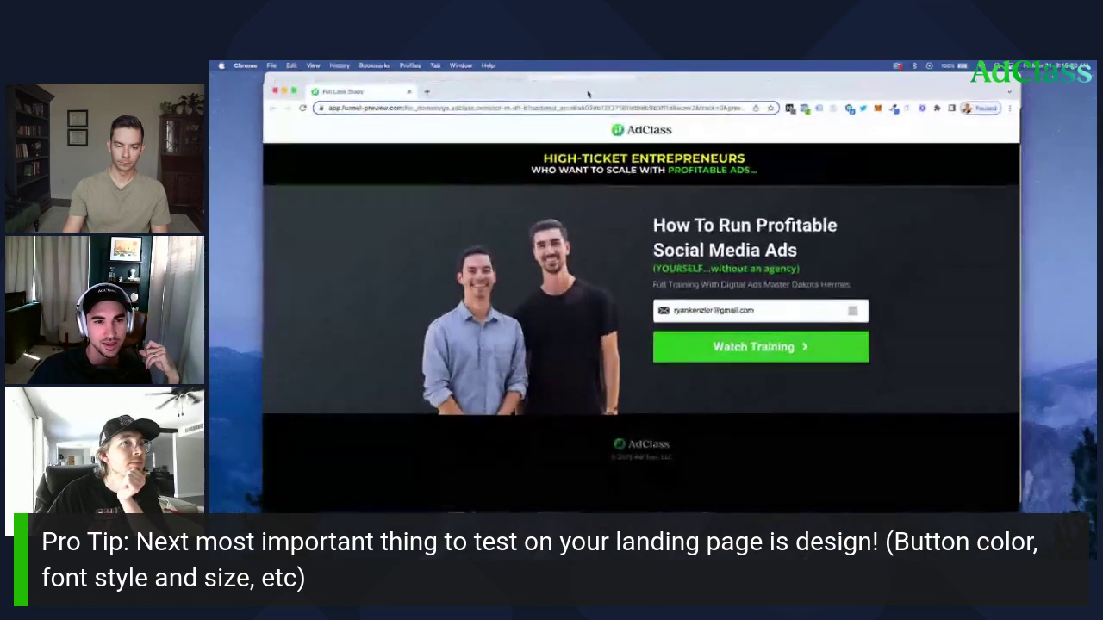
drag(264, 317, 790, 317)
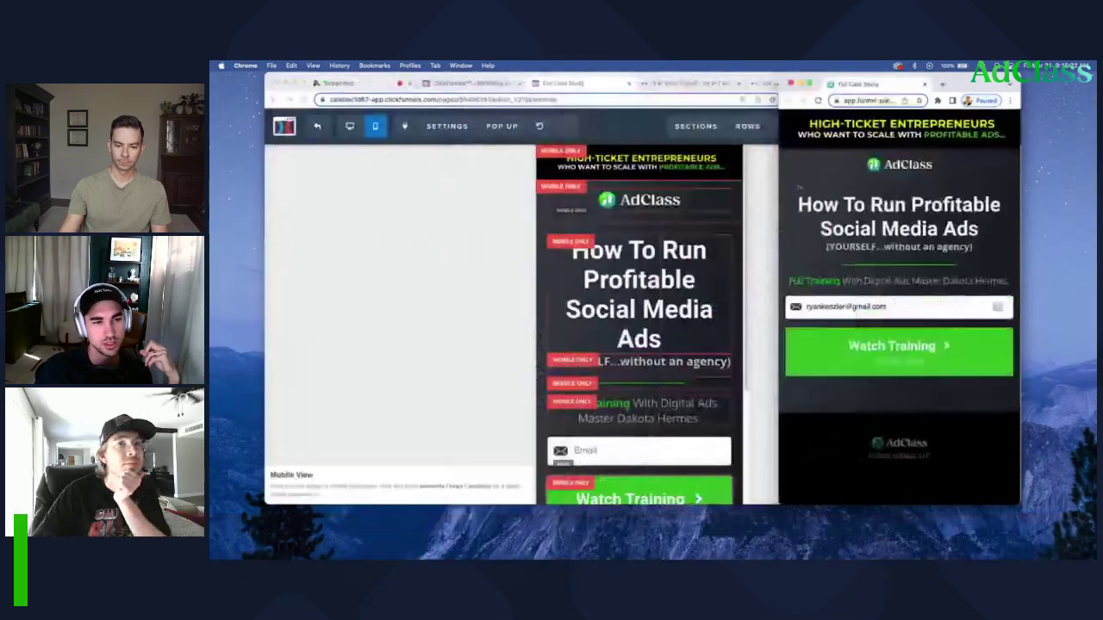
drag(969, 79, 496, 79)
click(356, 99)
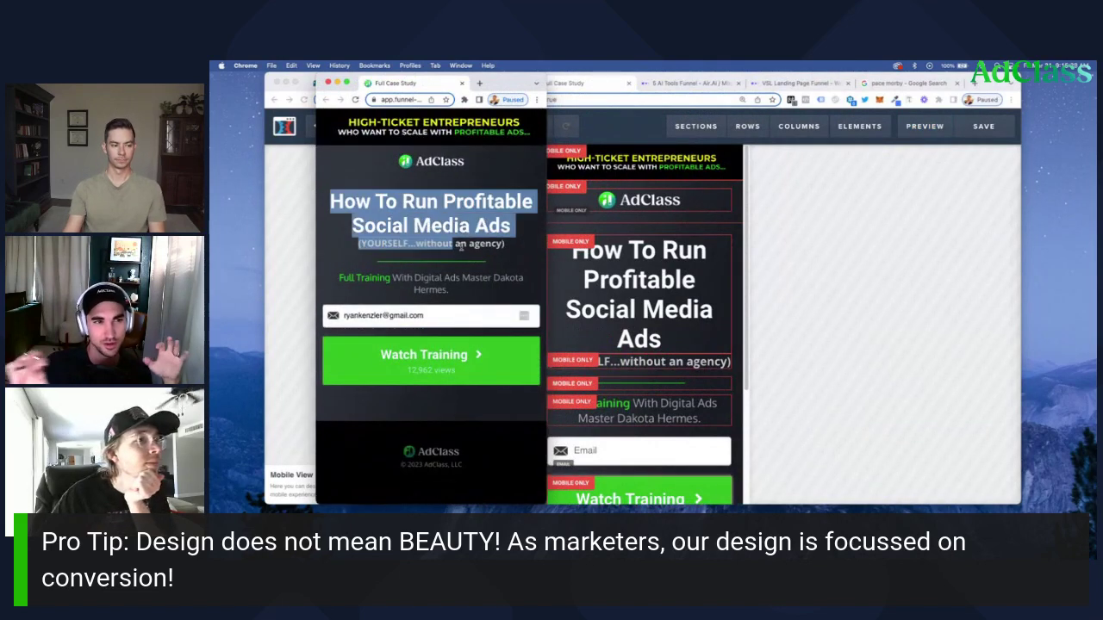
drag(514, 79, 456, 73)
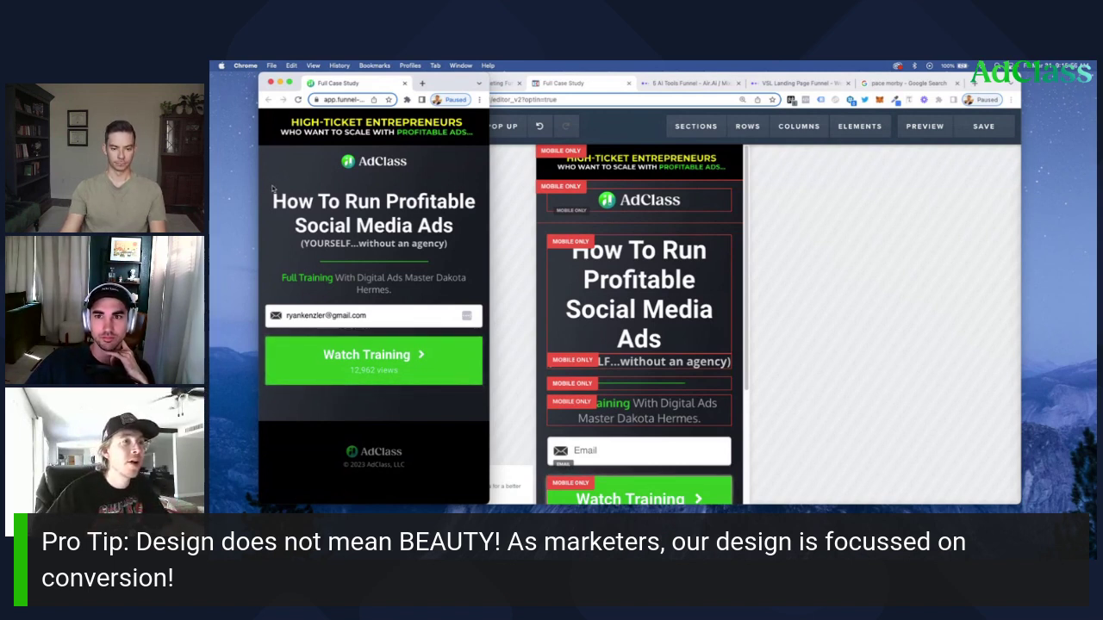
Highlight the "How To Run Profitable Social Media Ads" headline and its subheadline in the mobile preview for review
drag(275, 185, 448, 266)
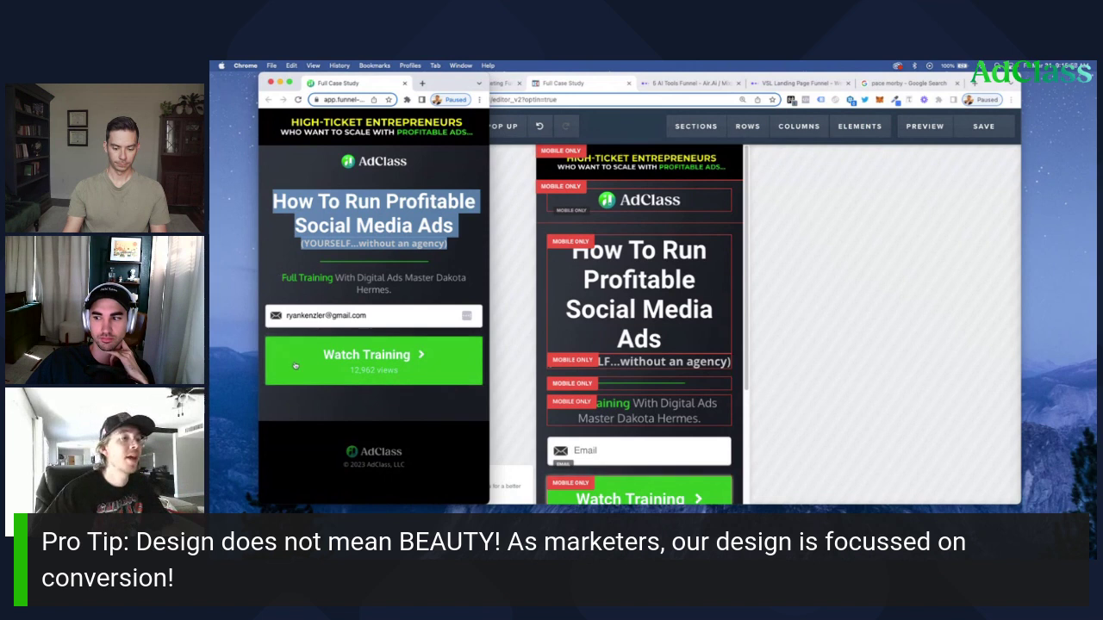
click(396, 271)
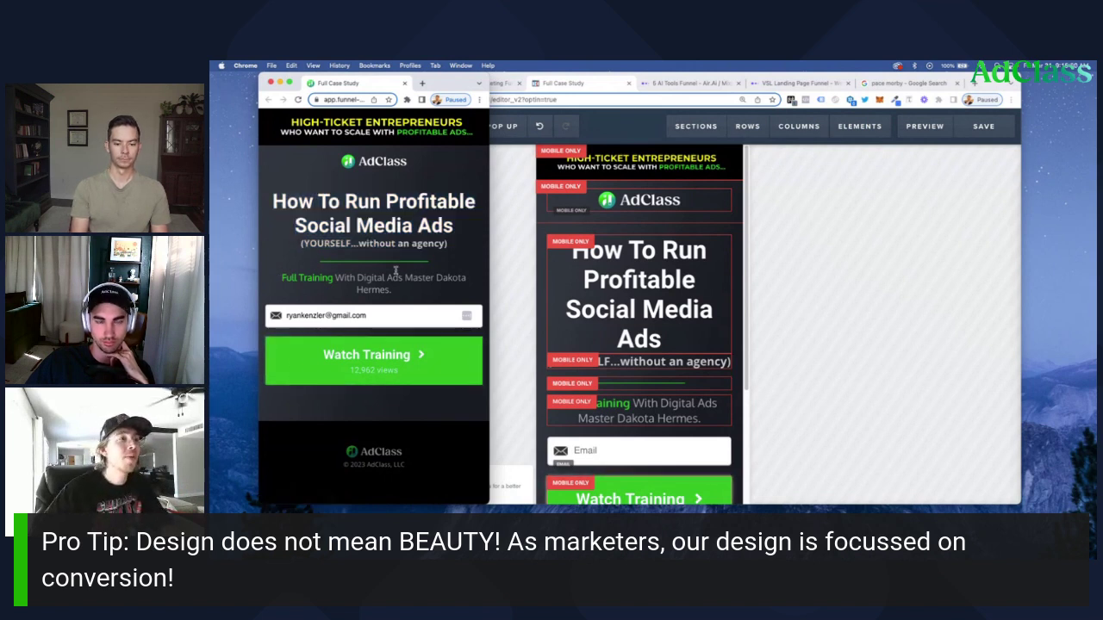
drag(274, 193, 460, 230)
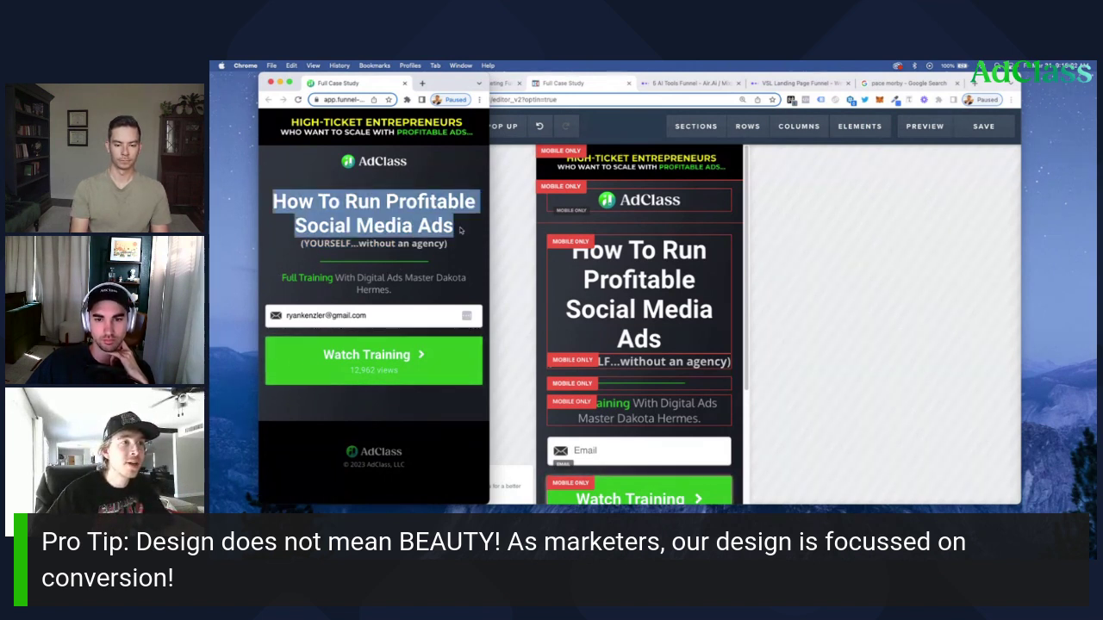
click(461, 231)
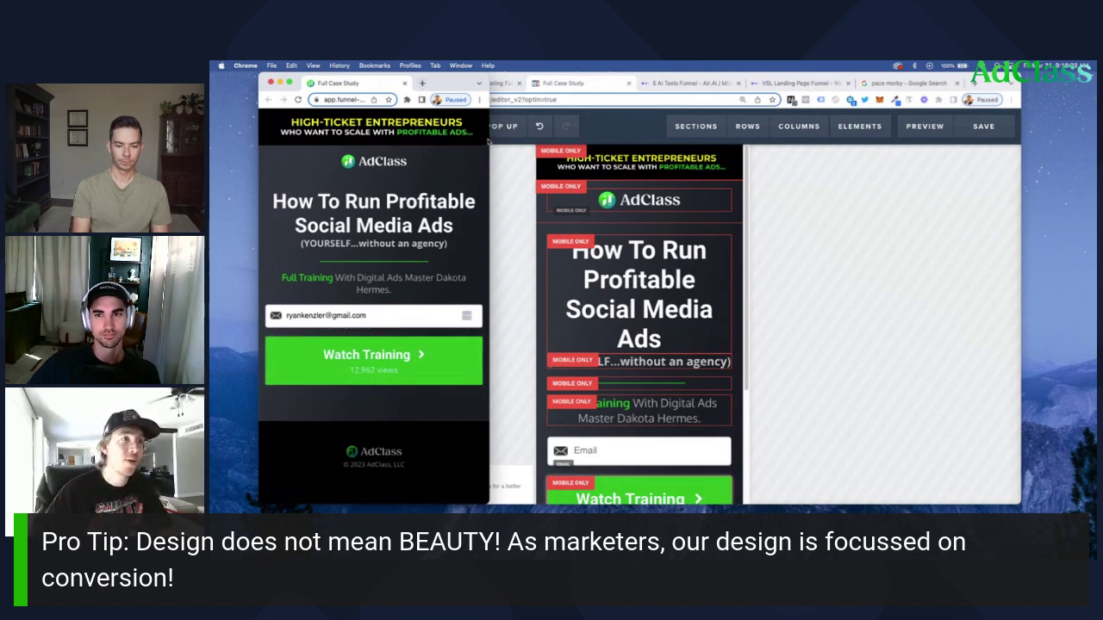
Widen the preview window and search Google for "proxima nova" in a new tab there
double_click(434, 84)
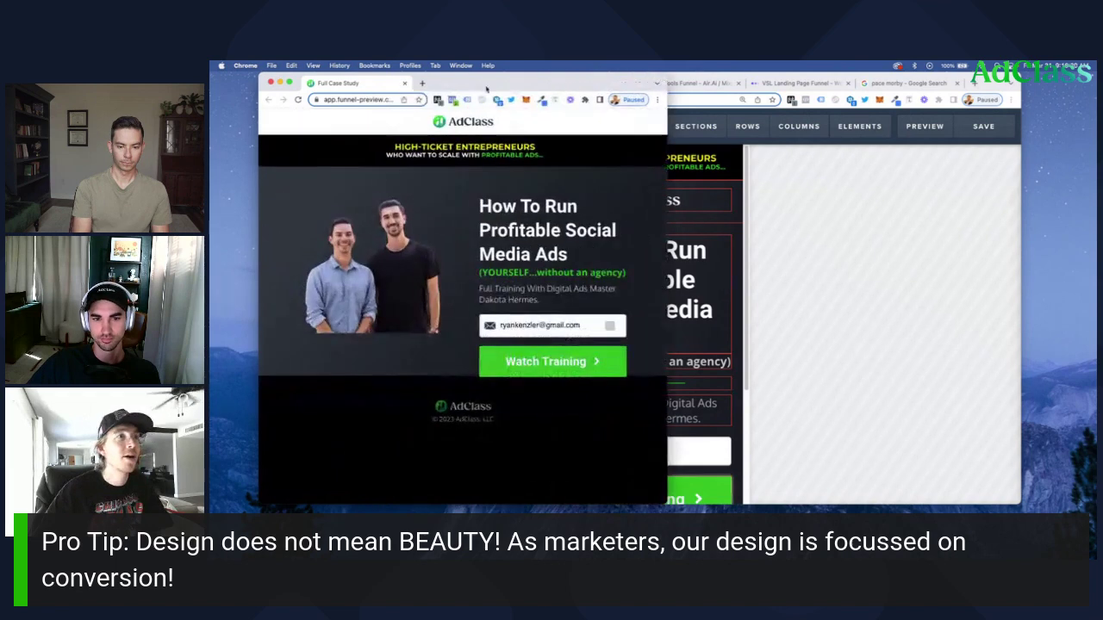
click(422, 83)
text(pro)
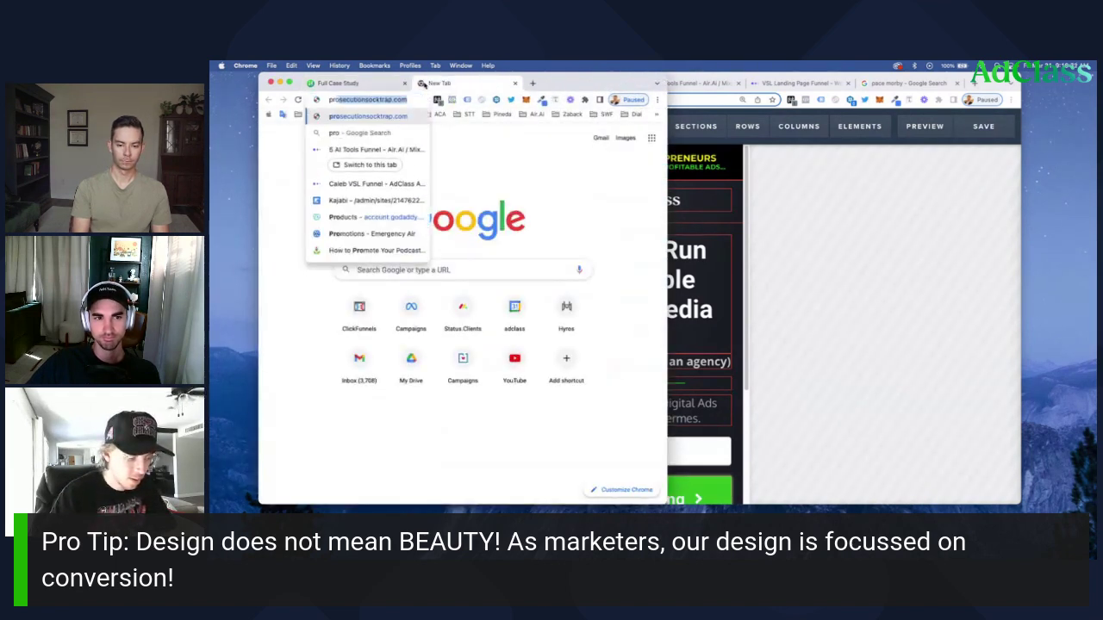
text(xima nova)
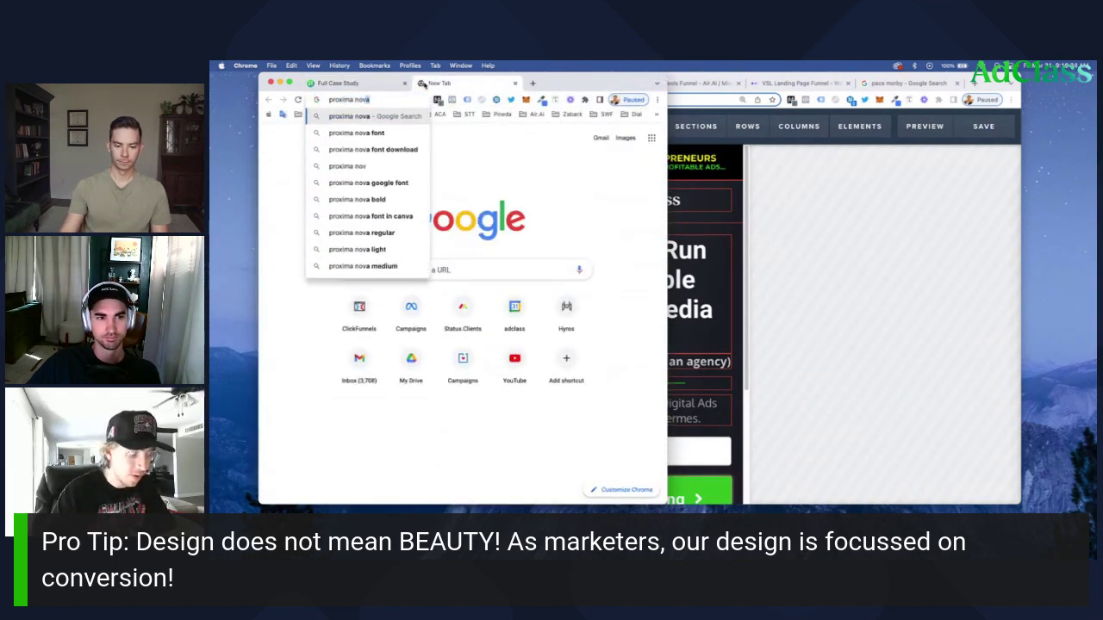
key(Return)
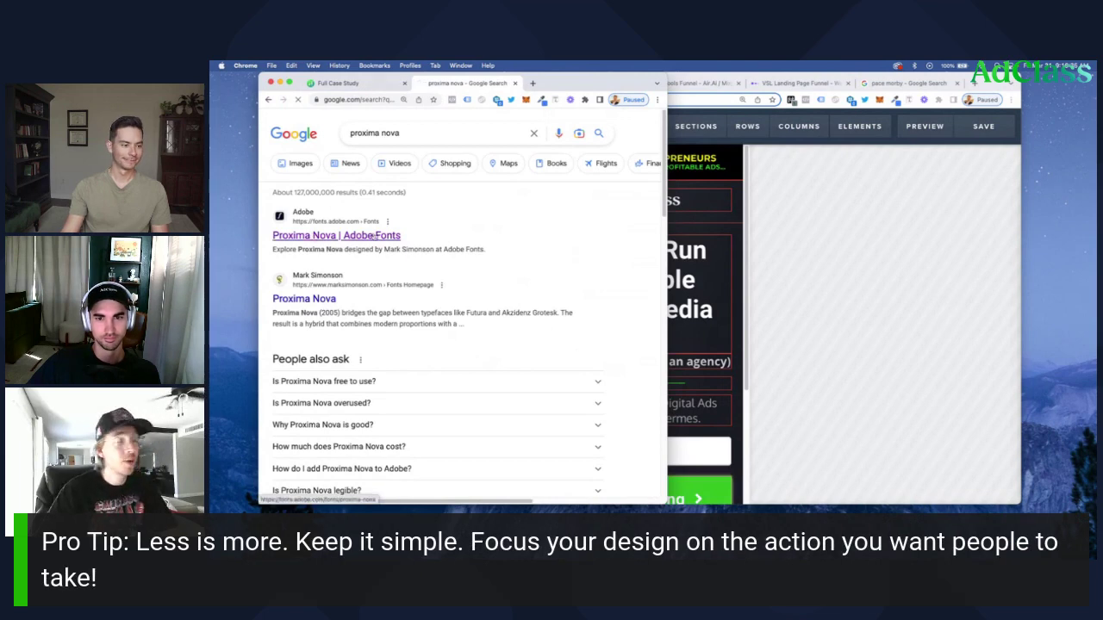
Check the Adobe Fonts result for Proxima Nova, and view a sample of the font in the image results
click(344, 236)
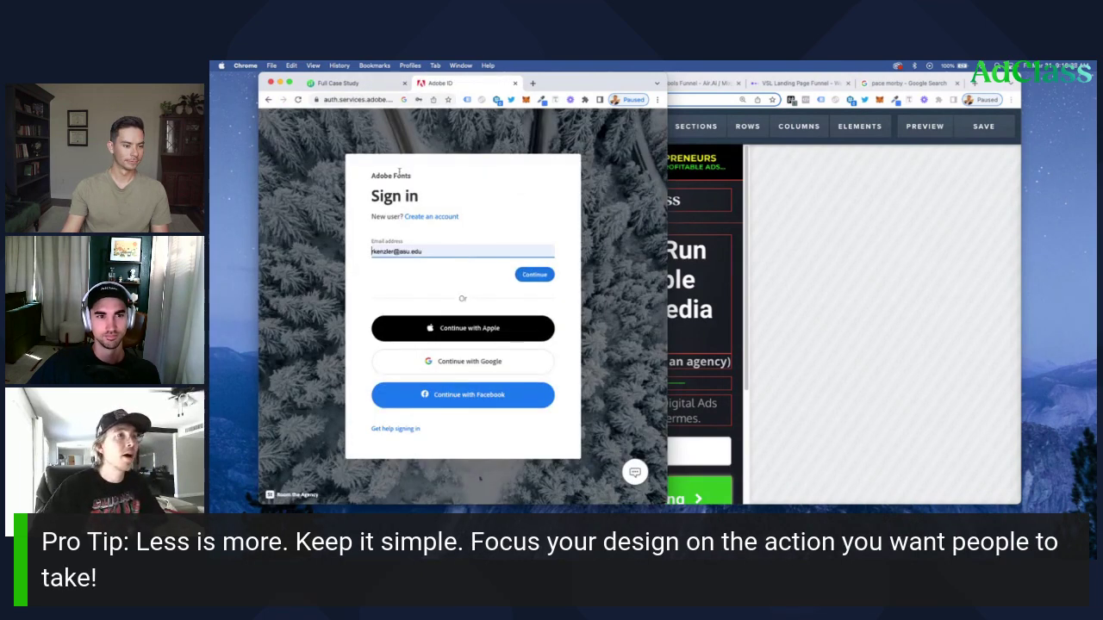
key(super+bracketleft)
click(306, 164)
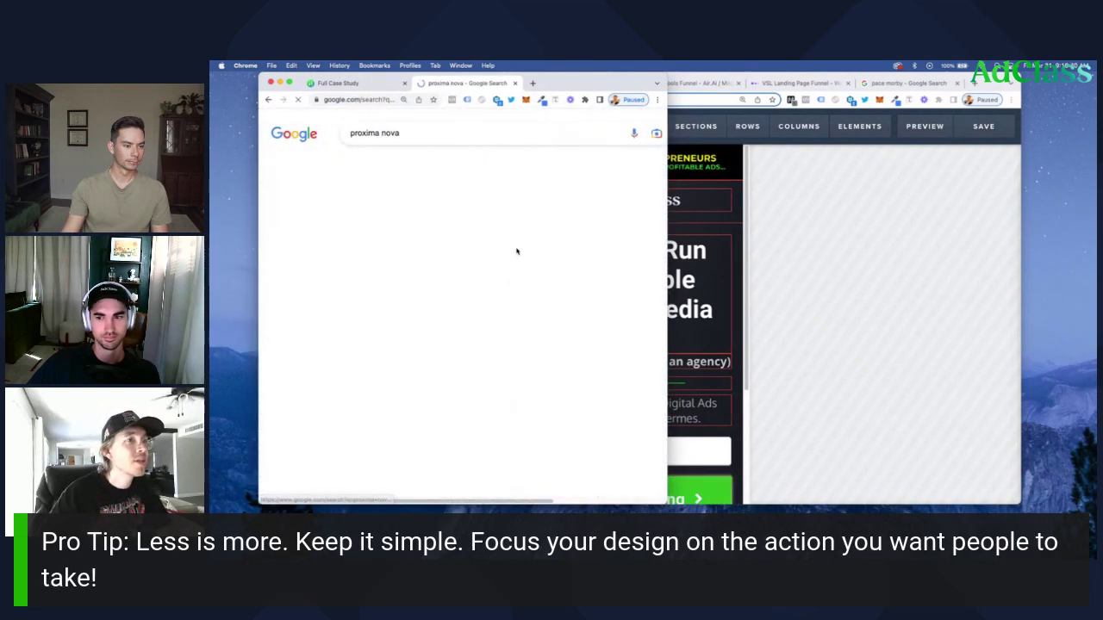
click(340, 272)
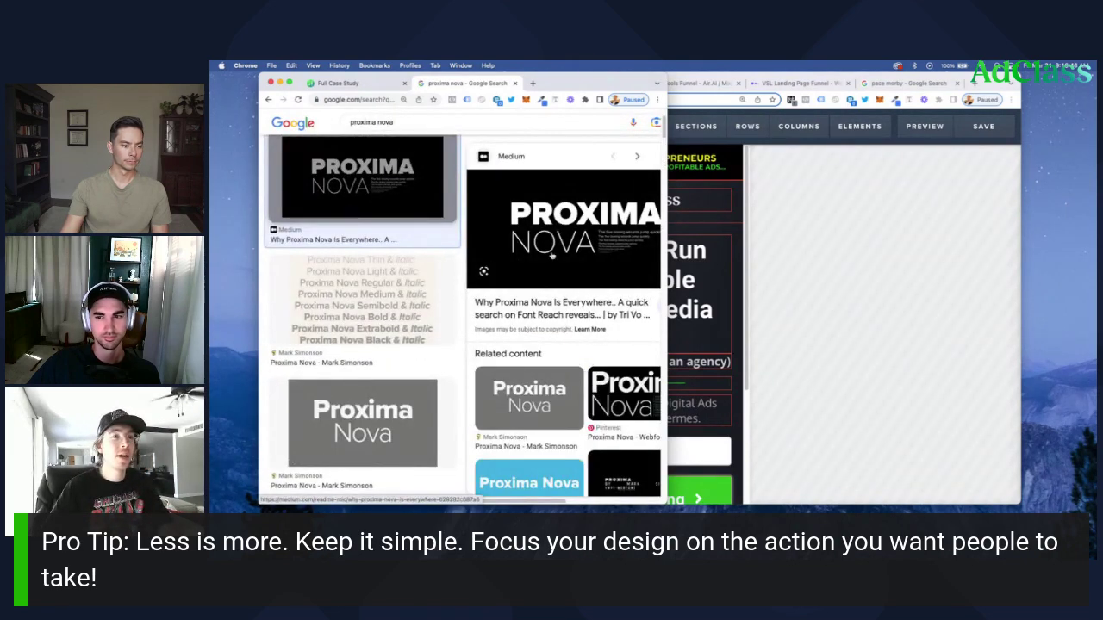
Return to the Full Case Study preview, narrow it to mobile width, and highlight the main headline for review
click(341, 82)
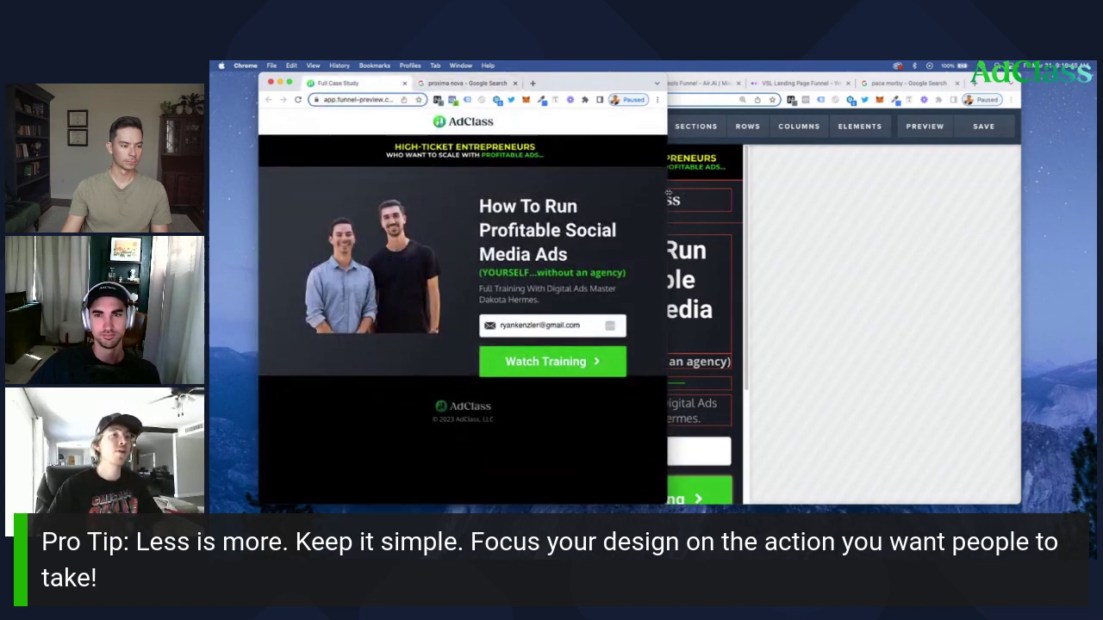
drag(668, 198, 489, 203)
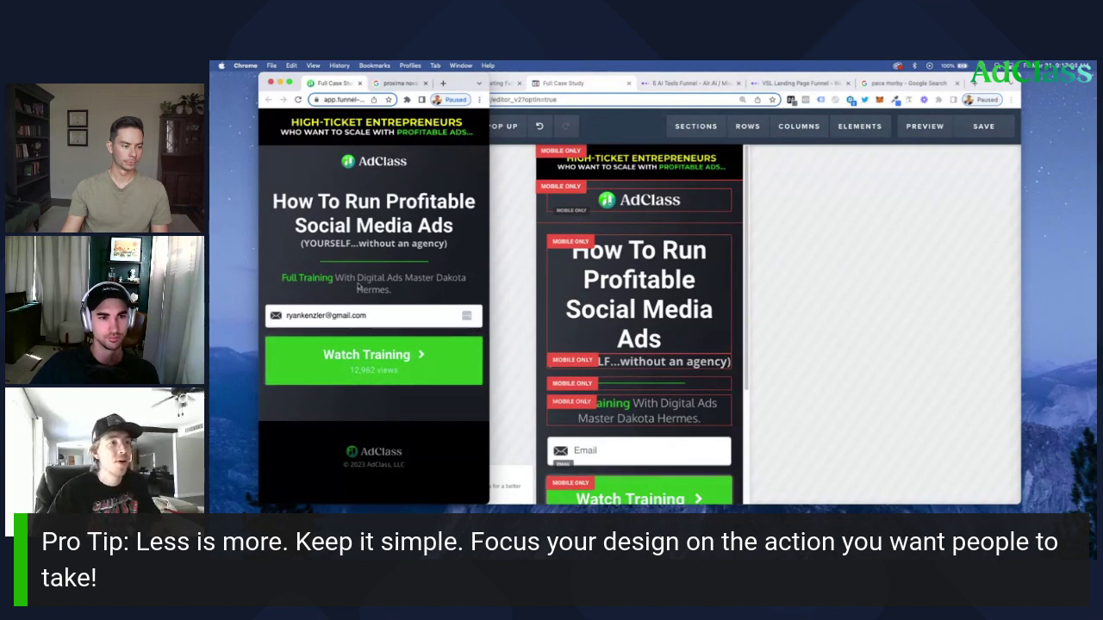
drag(267, 191, 404, 245)
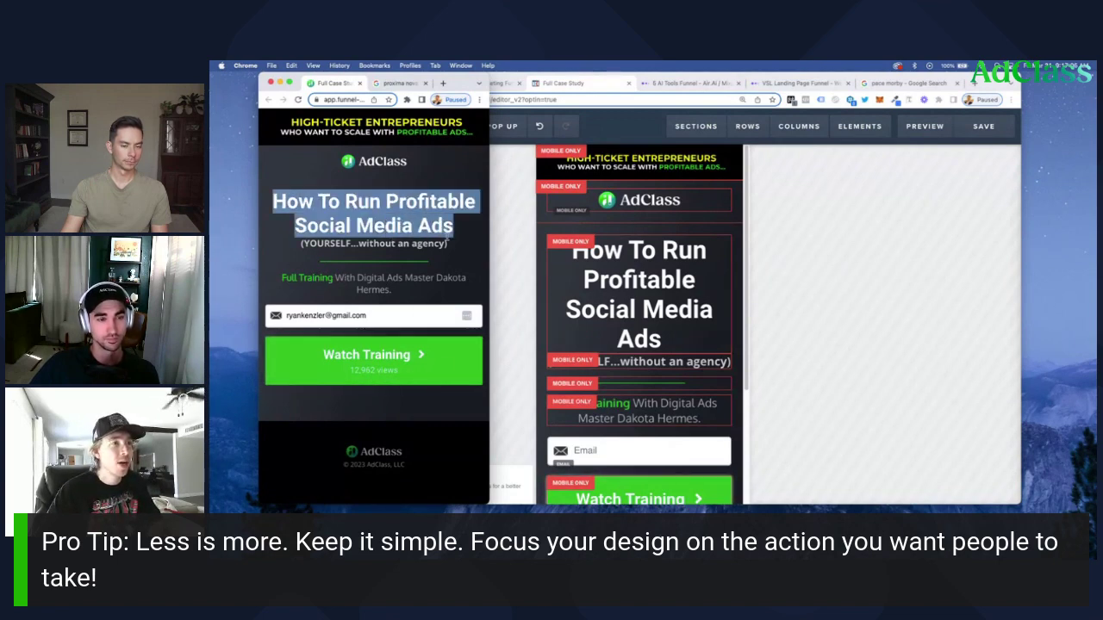
click(312, 275)
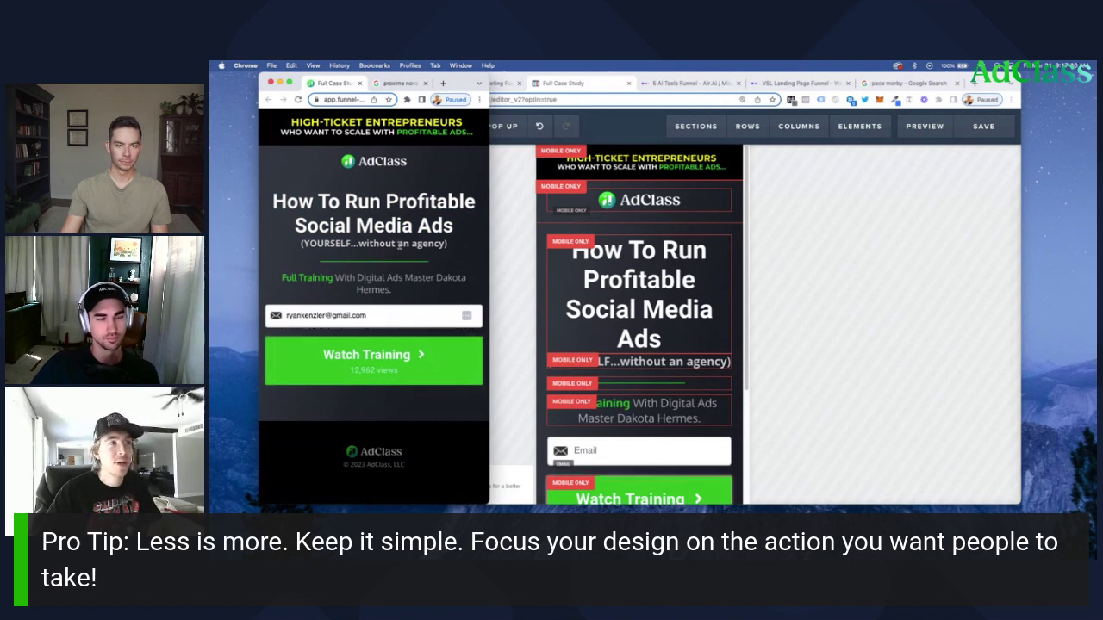
Examine the mobile preview's text from the headline through the "Full Training" line by highlighting it
drag(274, 200, 450, 290)
click(450, 291)
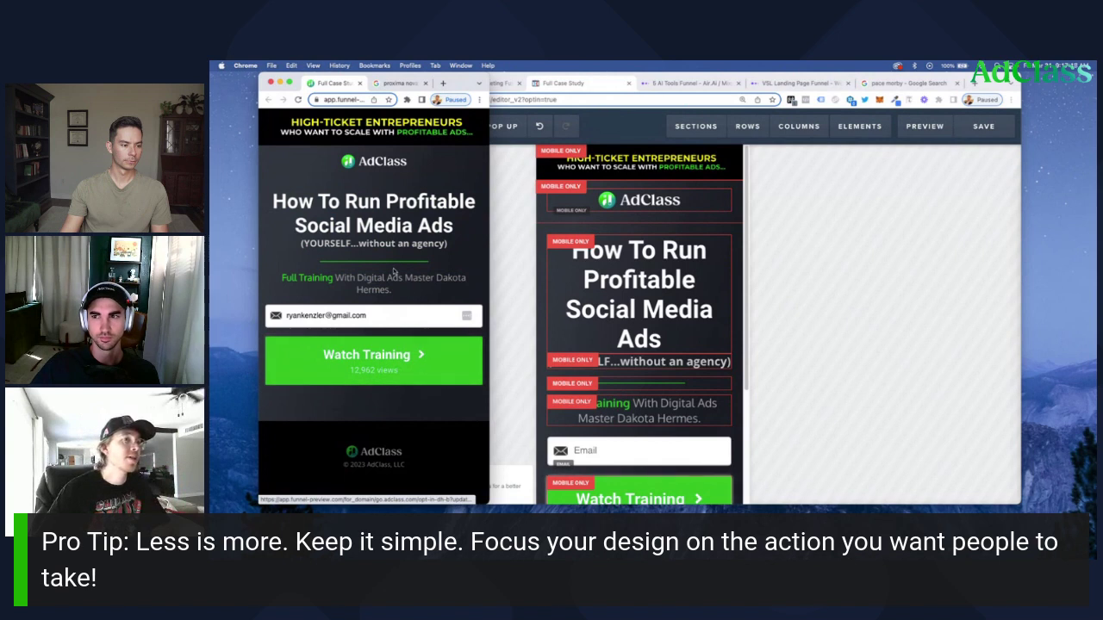
double_click(461, 169)
click(431, 200)
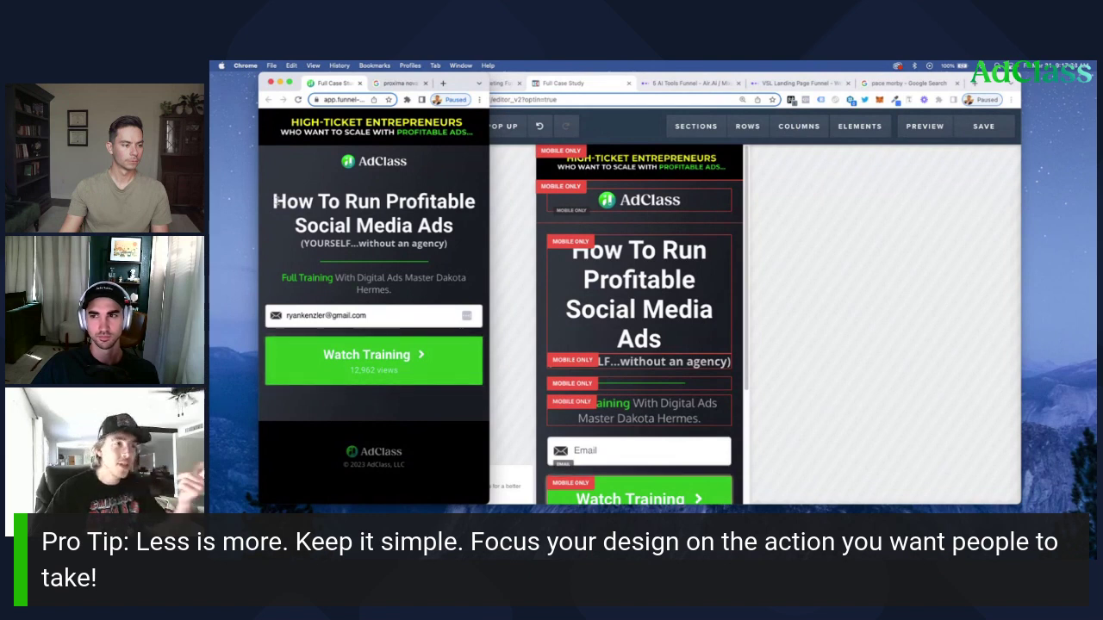
drag(274, 201, 441, 285)
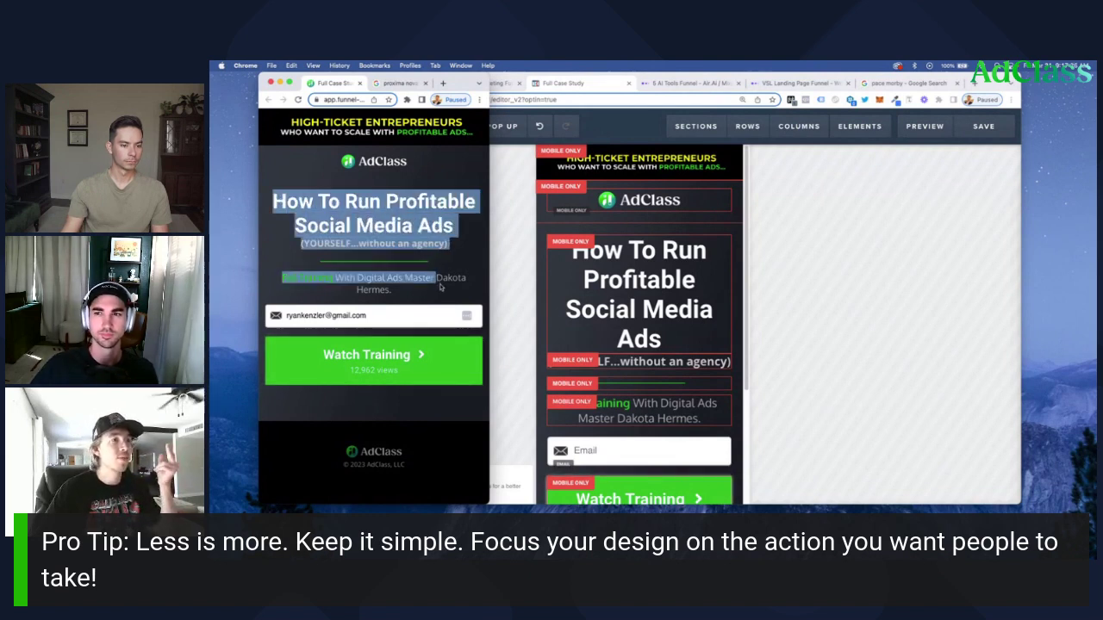
click(379, 243)
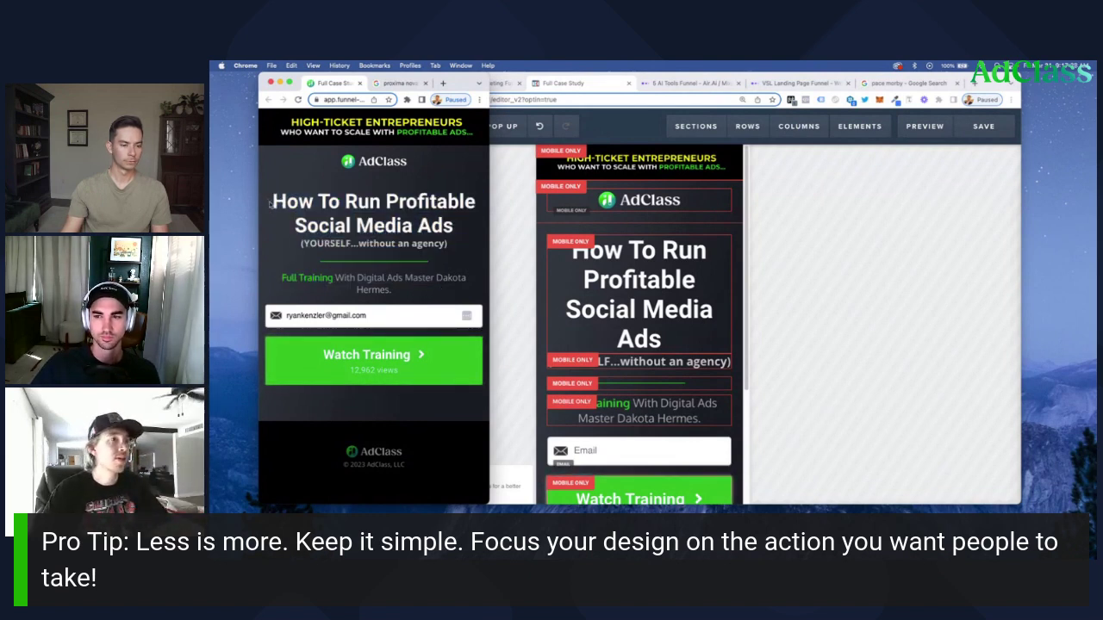
Highlight the headline-to-training-line text in the narrow mobile preview for one more review, and clear the highlight
drag(269, 203, 442, 294)
click(441, 295)
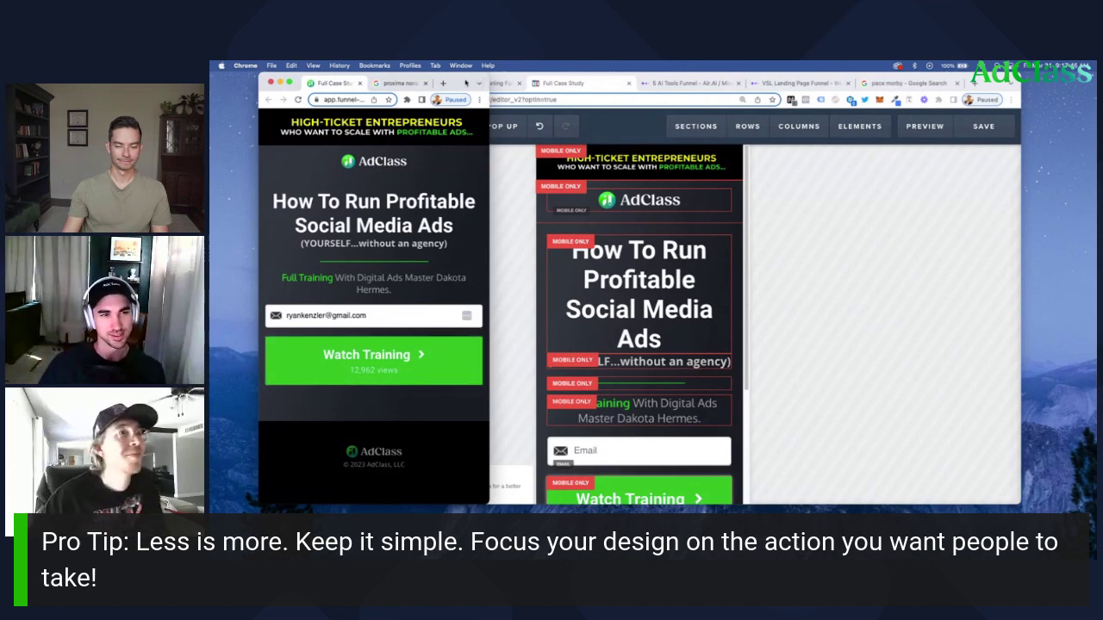
Open the sponsored subto.com result from the "pace morby" Google search and review its landing page from hero form to footer
click(874, 82)
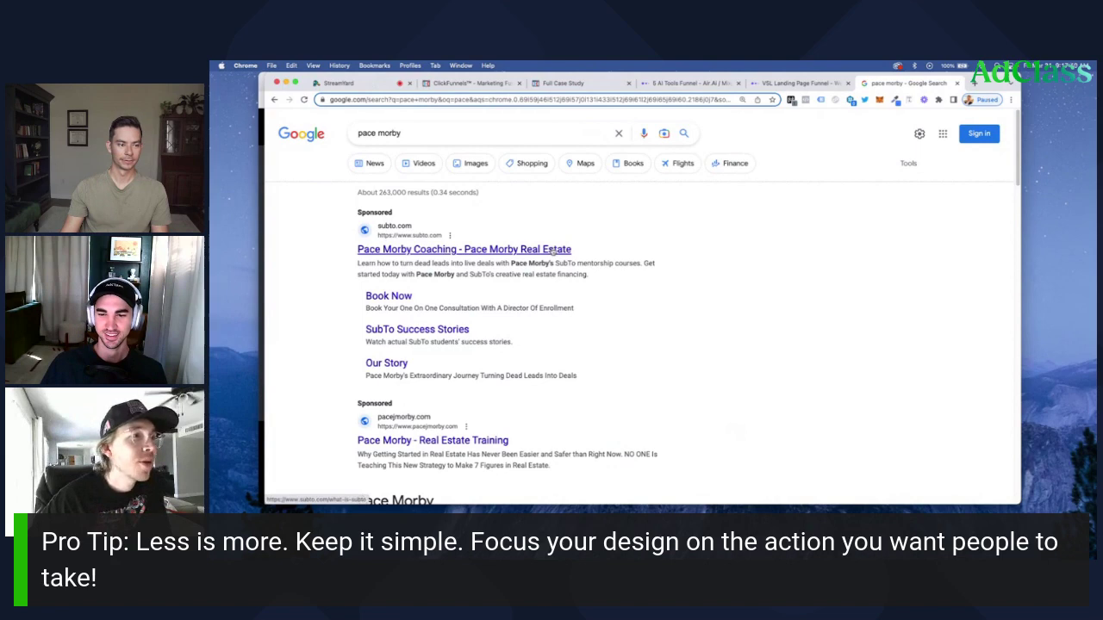
click(552, 249)
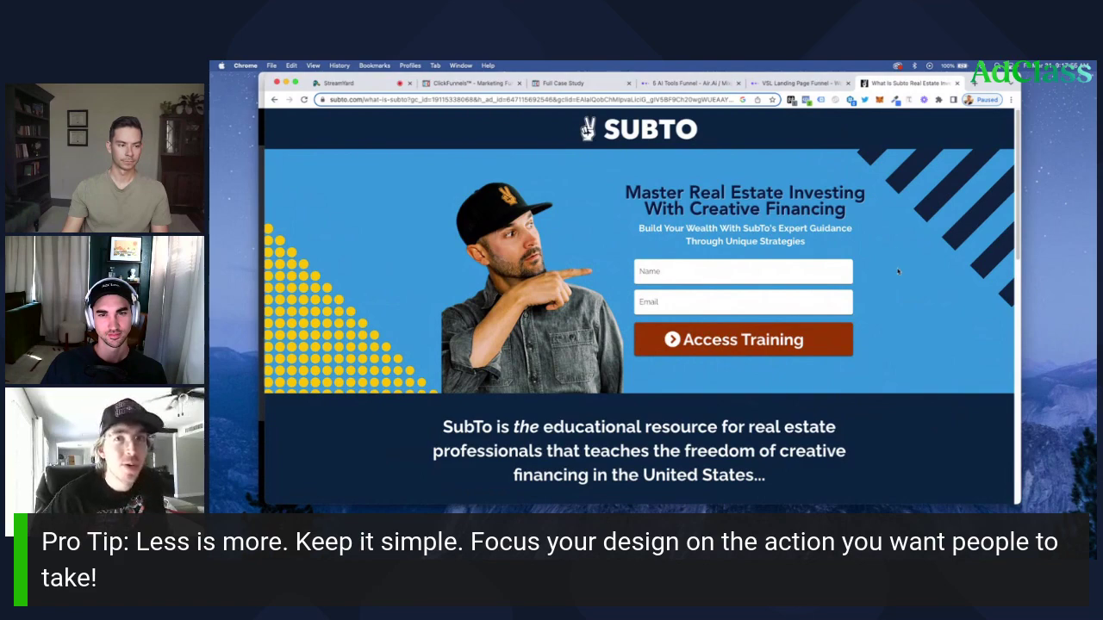
scroll(898, 272, down, 10)
scroll(898, 276, up, 8)
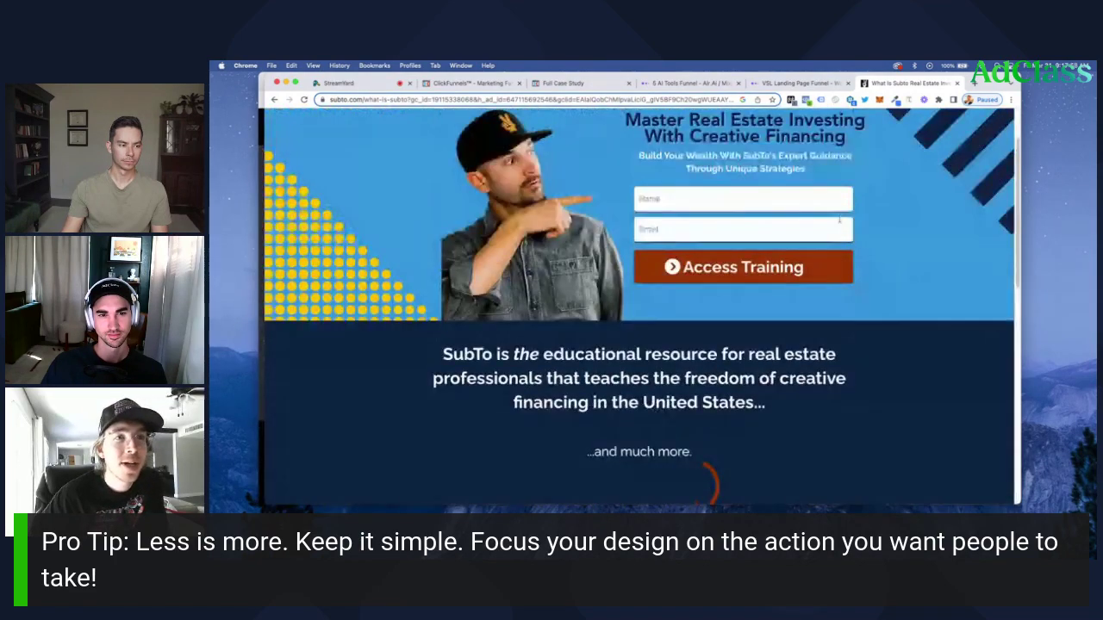
scroll(838, 220, up, 2)
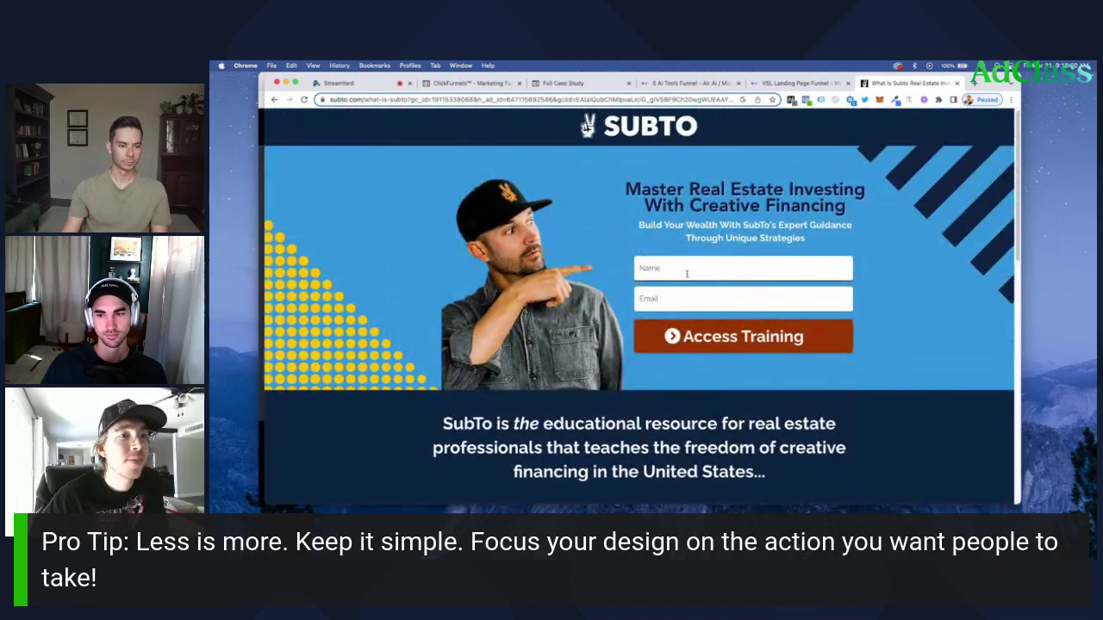
scroll(873, 270, up, 1)
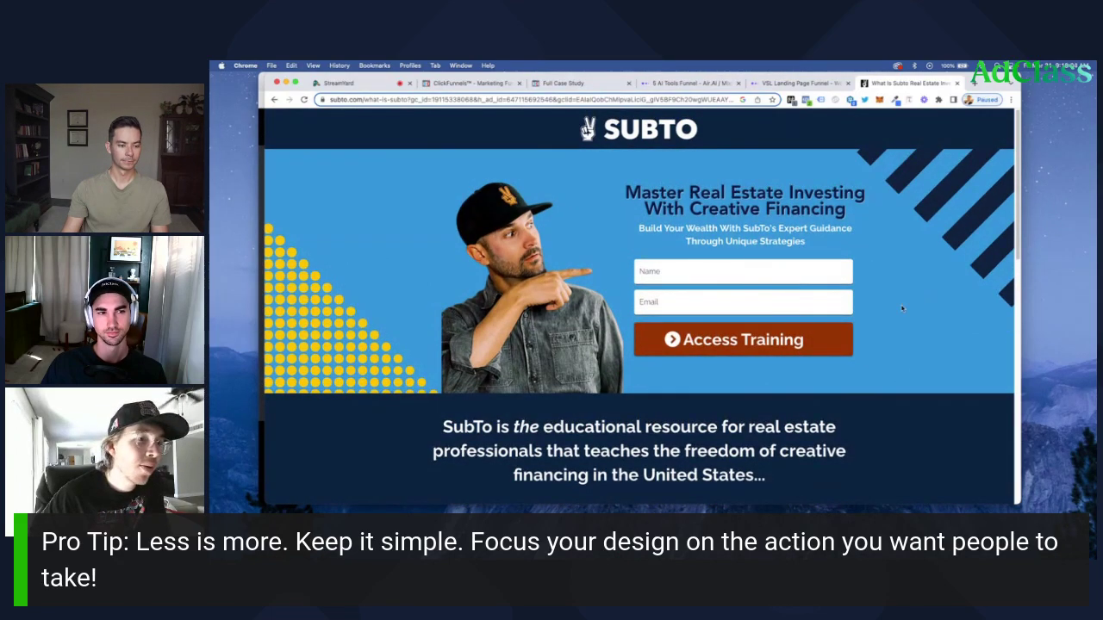
scroll(898, 308, down, 10)
scroll(663, 161, up, 10)
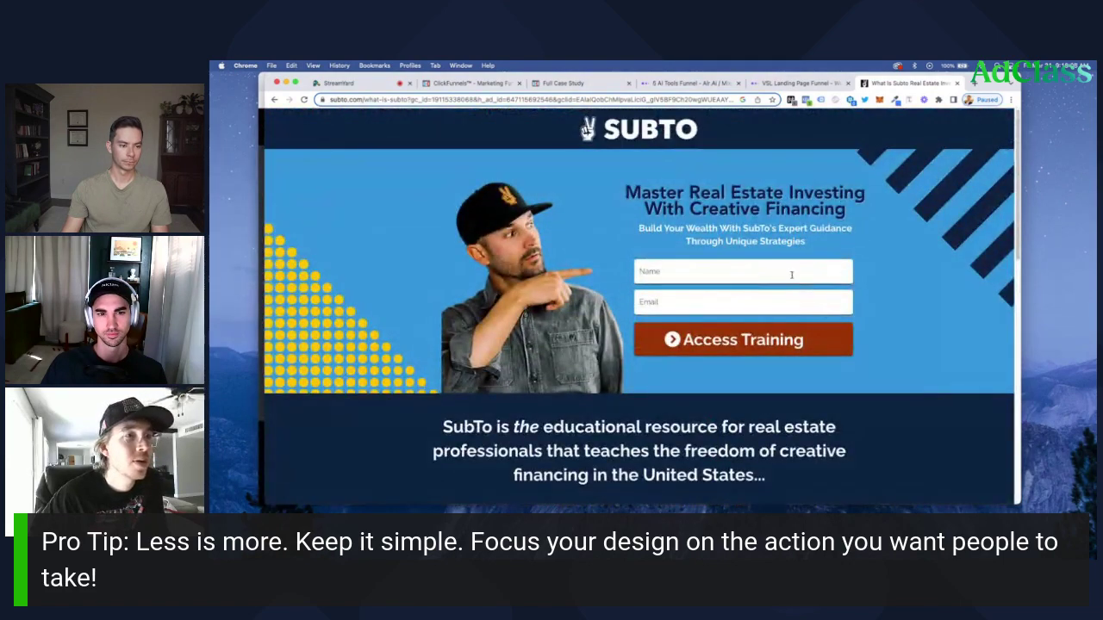
scroll(814, 336, down, 10)
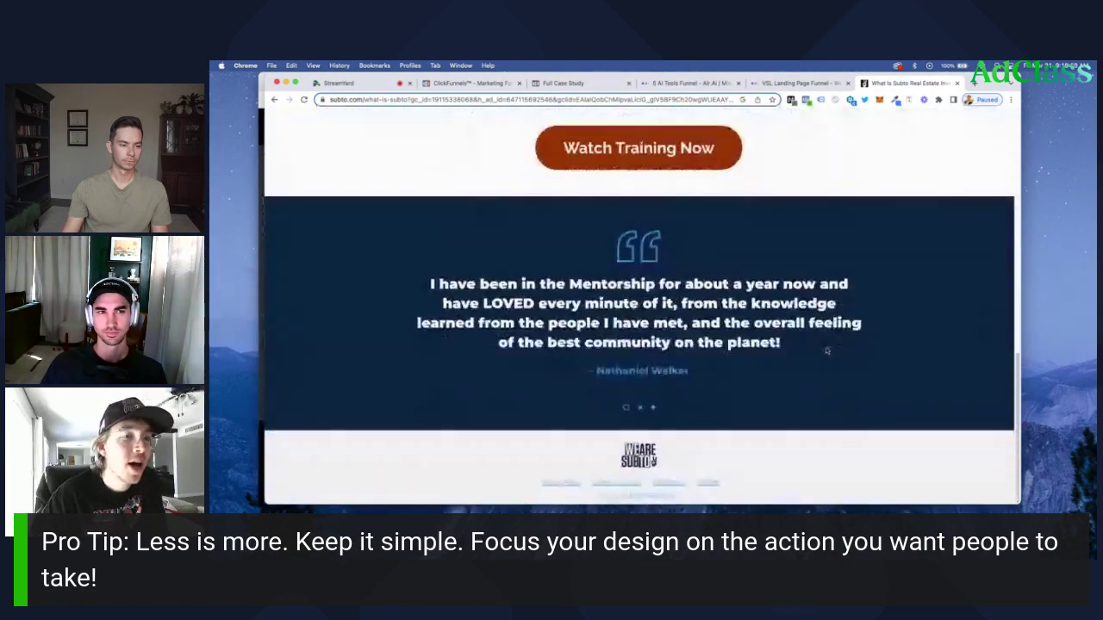
scroll(826, 351, up, 10)
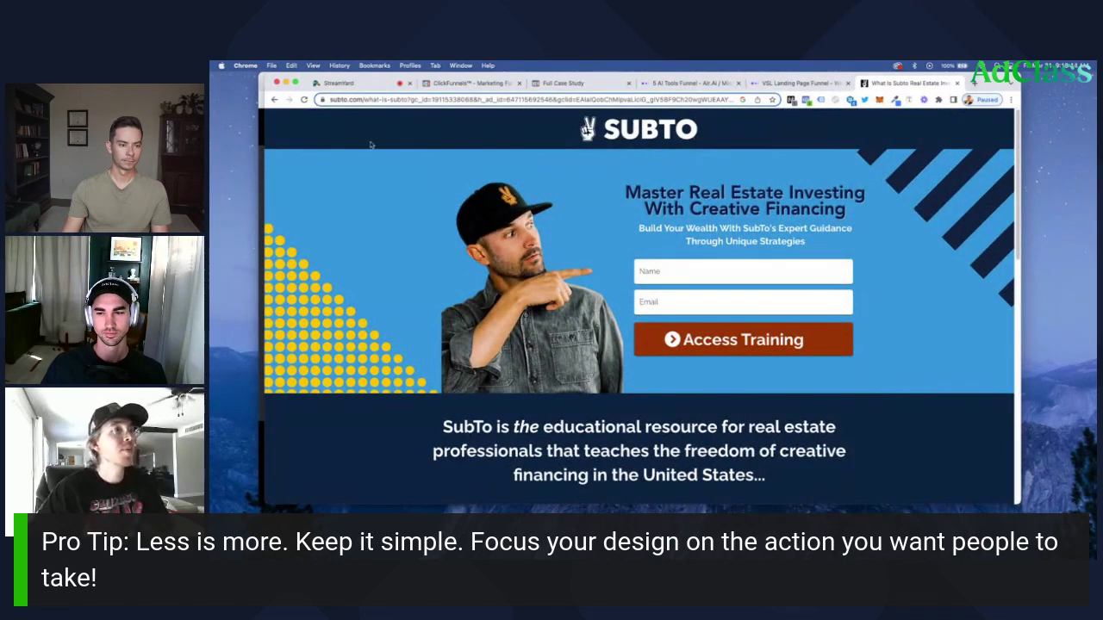
Return to the search results, open the sponsored pacejmorby.com training page, and review its registration form, video and lower sections
click(275, 100)
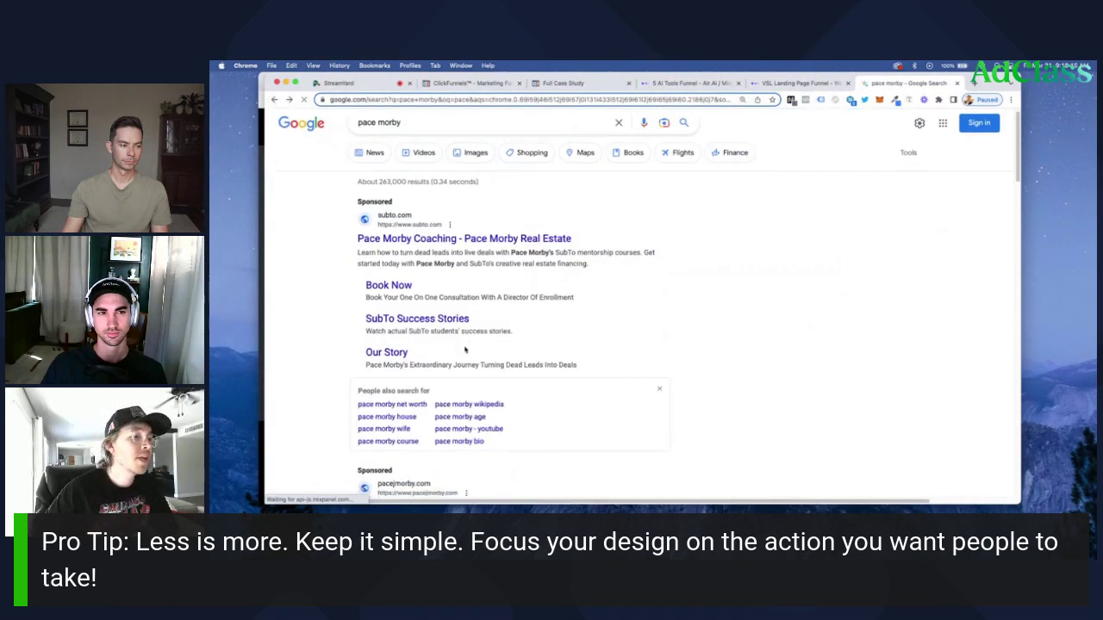
scroll(444, 442, down, 2)
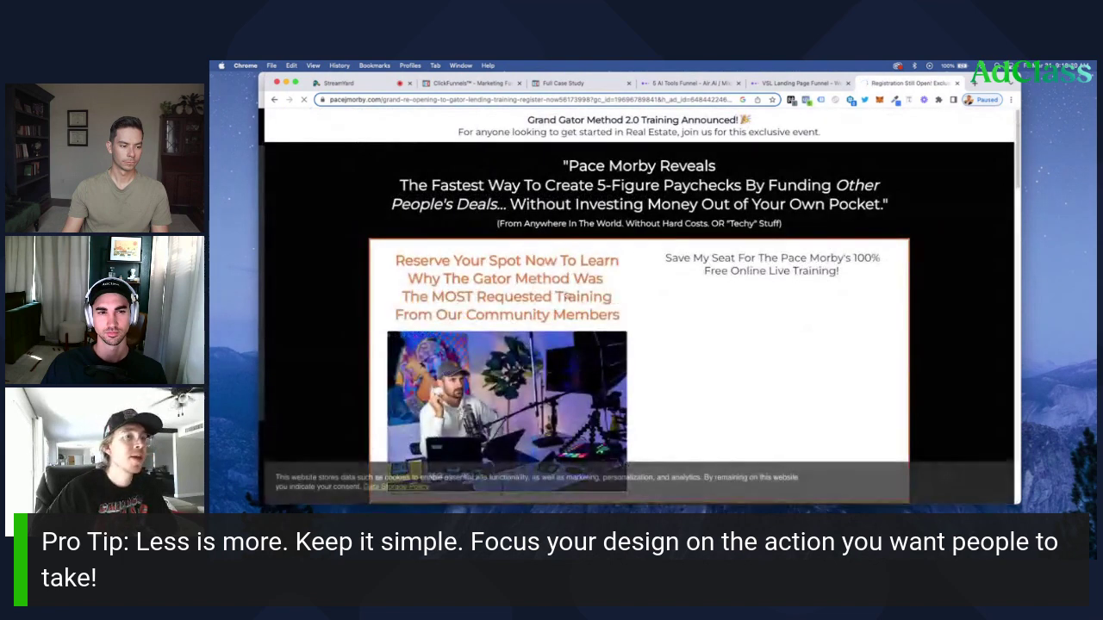
scroll(641, 301, down, 5)
scroll(641, 301, down, 5)
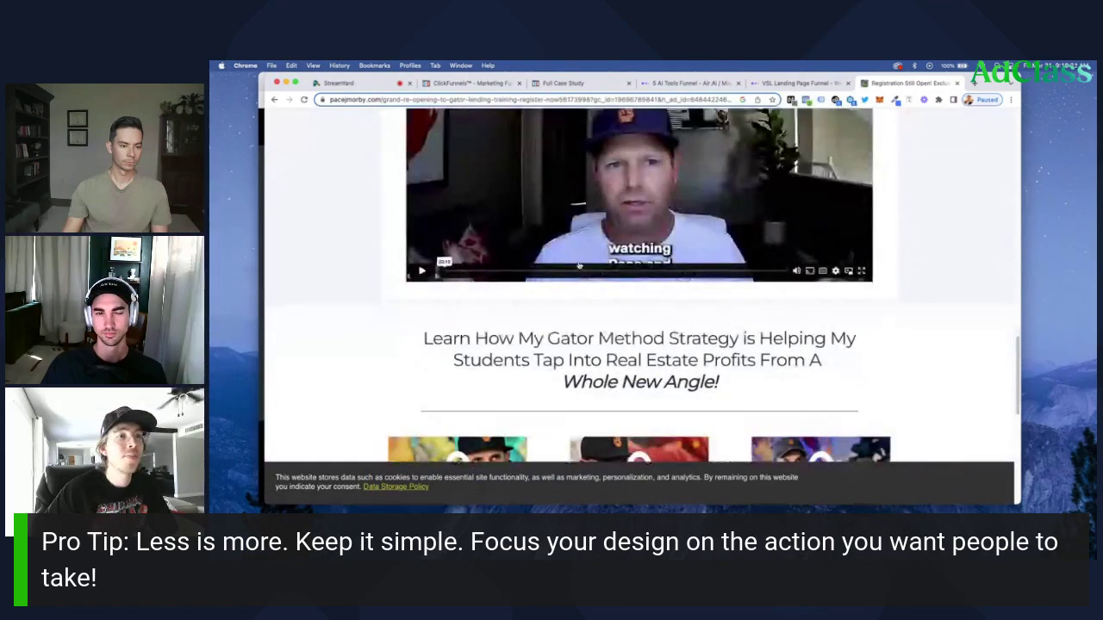
scroll(641, 301, down, 4)
scroll(641, 301, up, 5)
scroll(641, 301, down, 5)
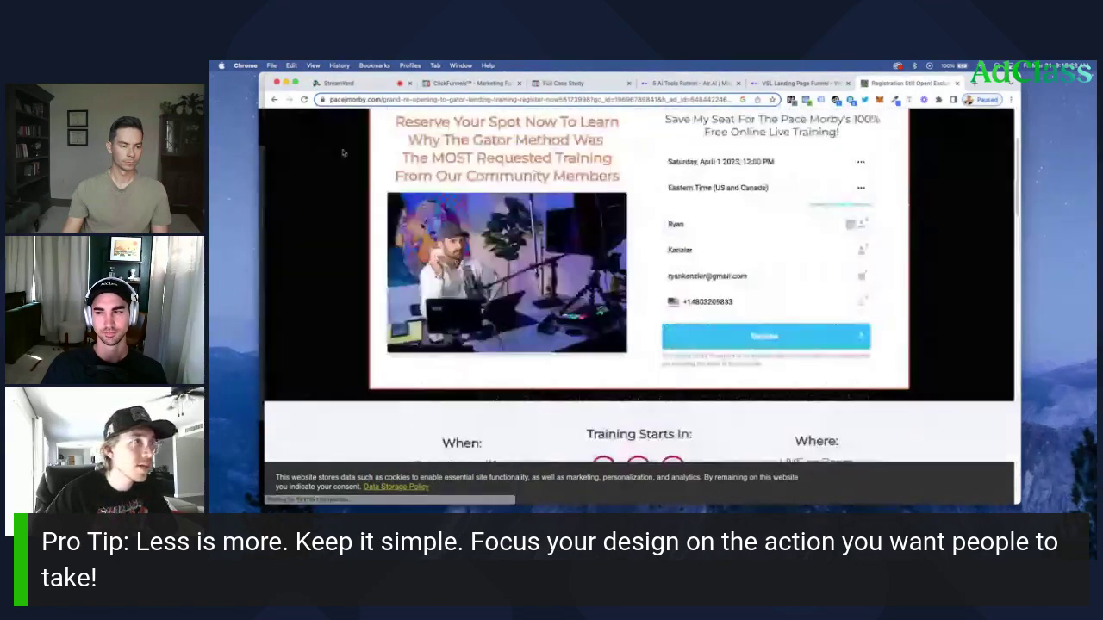
scroll(641, 301, up, 8)
Go back to the search results, open the organic pacemorby.com homepage, and examine its headline fonts and section layout
key(super+bracketleft)
scroll(490, 347, down, 5)
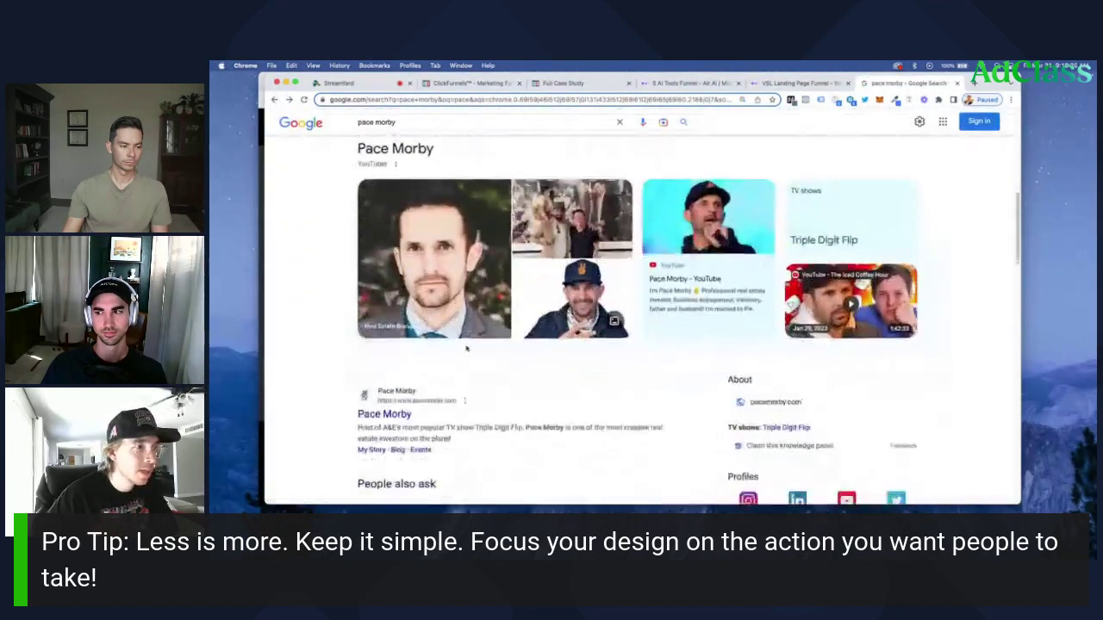
click(379, 266)
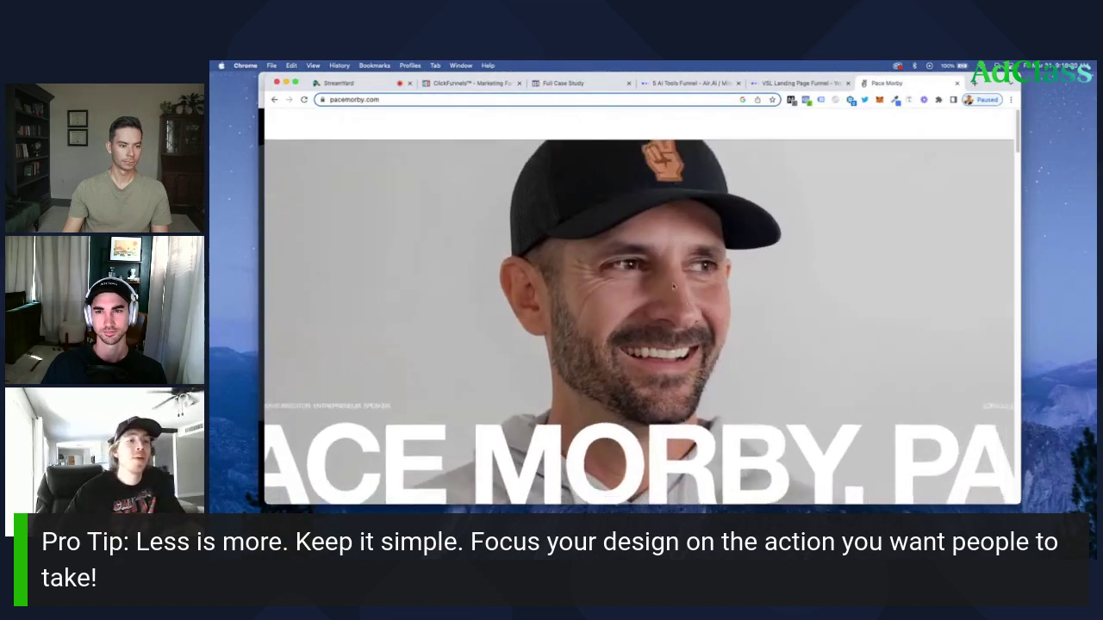
scroll(644, 305, down, 10)
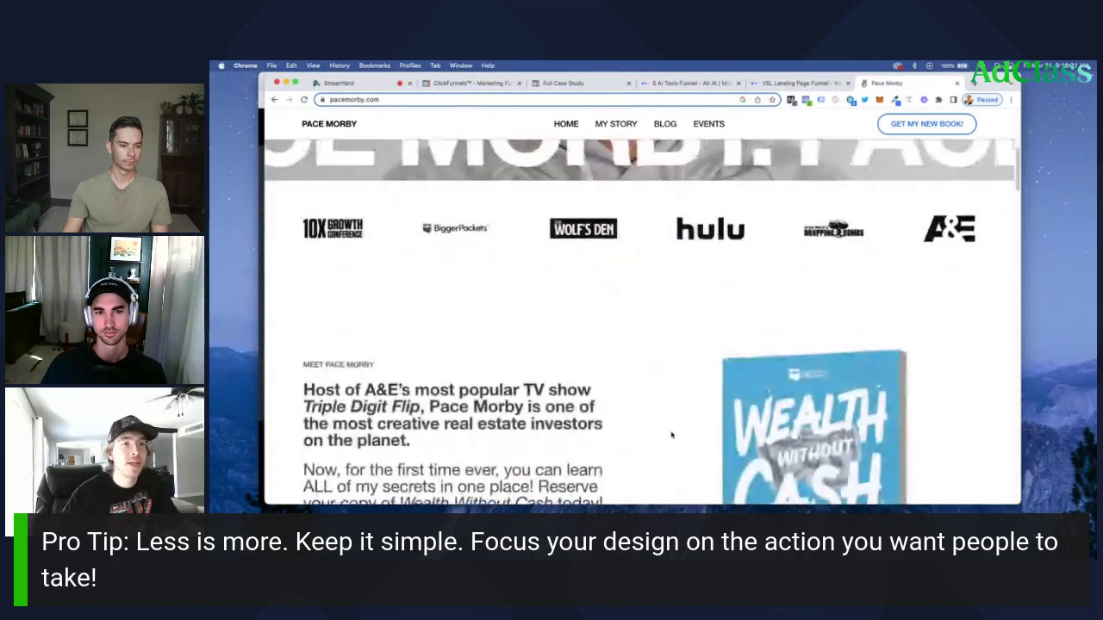
scroll(598, 293, down, 5)
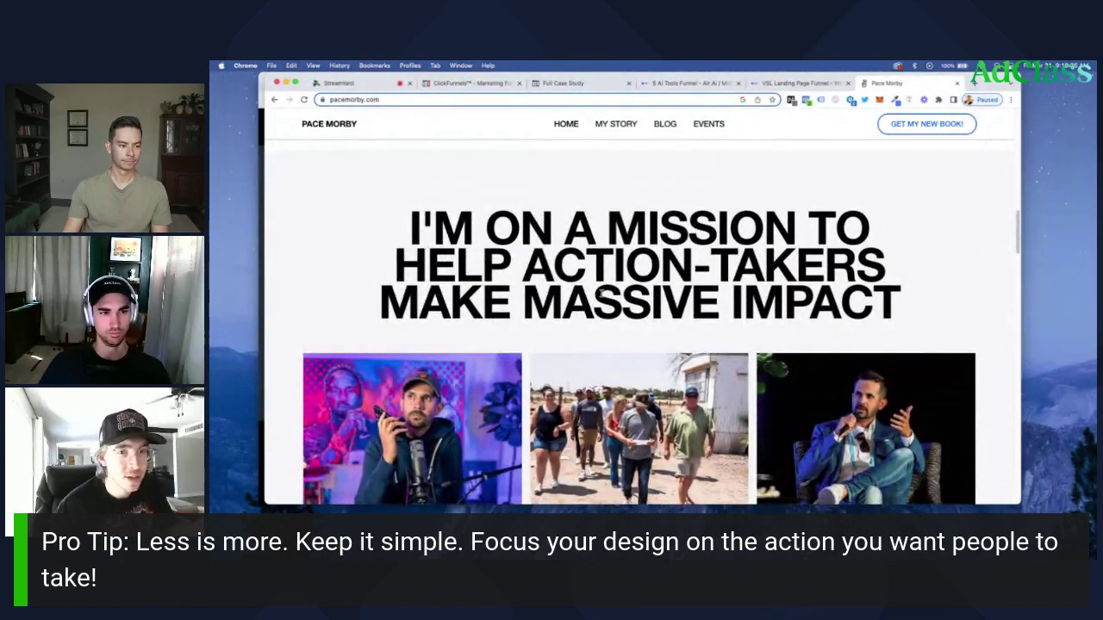
scroll(599, 291, down, 10)
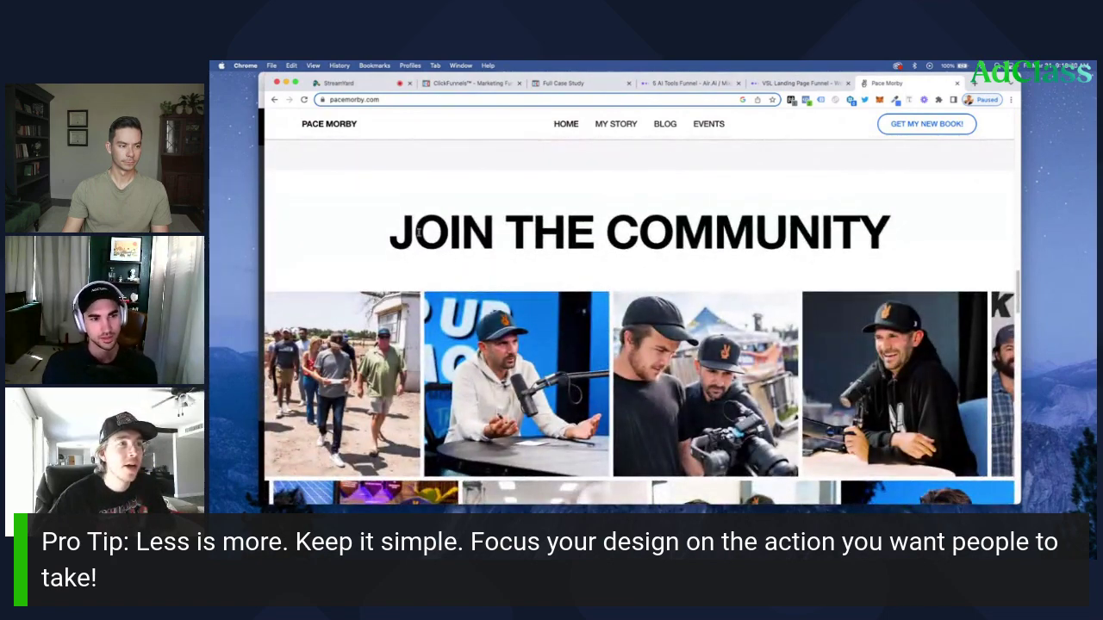
scroll(396, 228, down, 5)
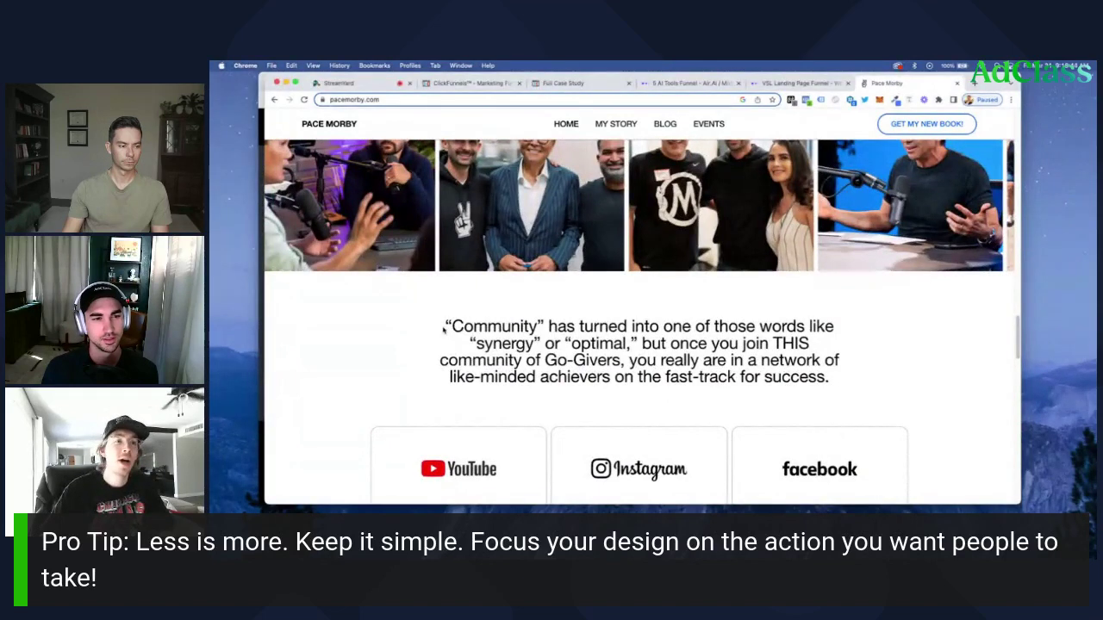
scroll(444, 328, down, 3)
scroll(482, 198, up, 1)
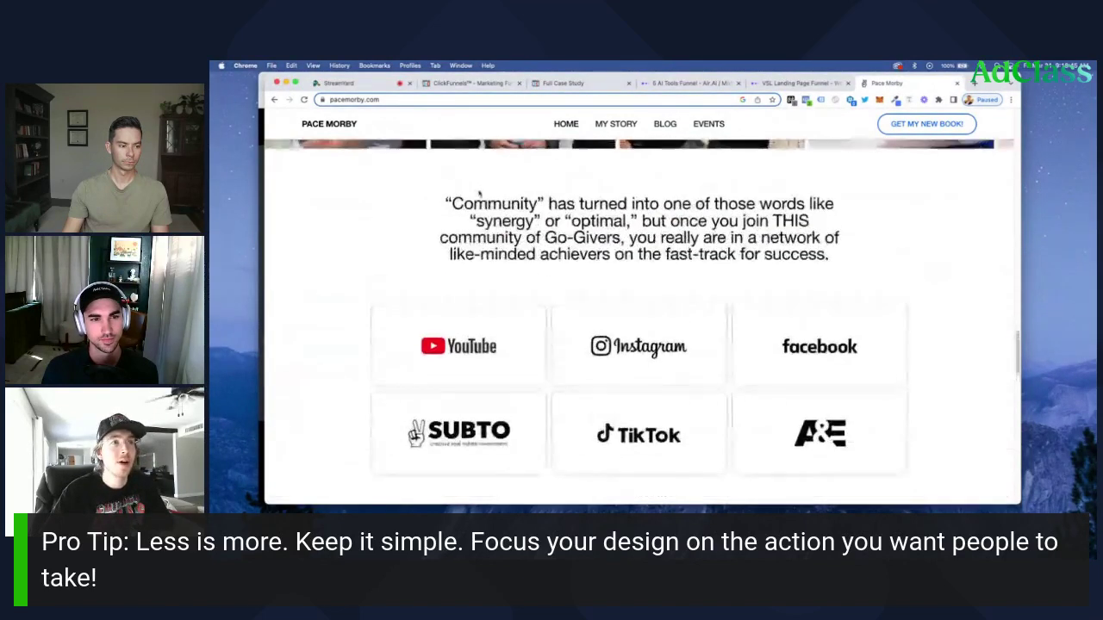
scroll(508, 203, down, 5)
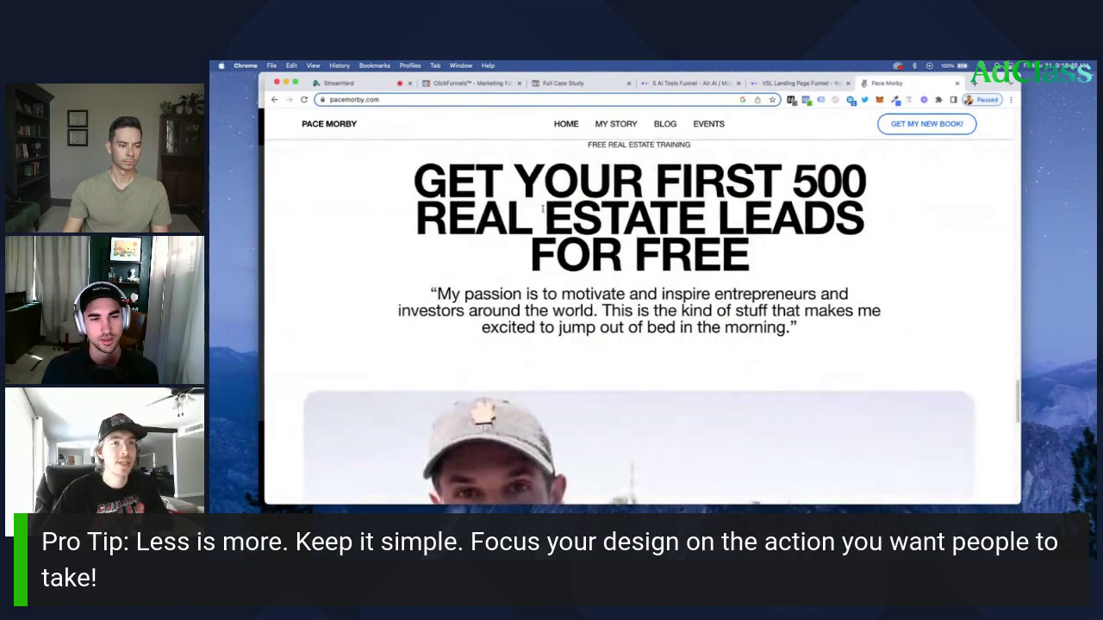
scroll(638, 216, up, 10)
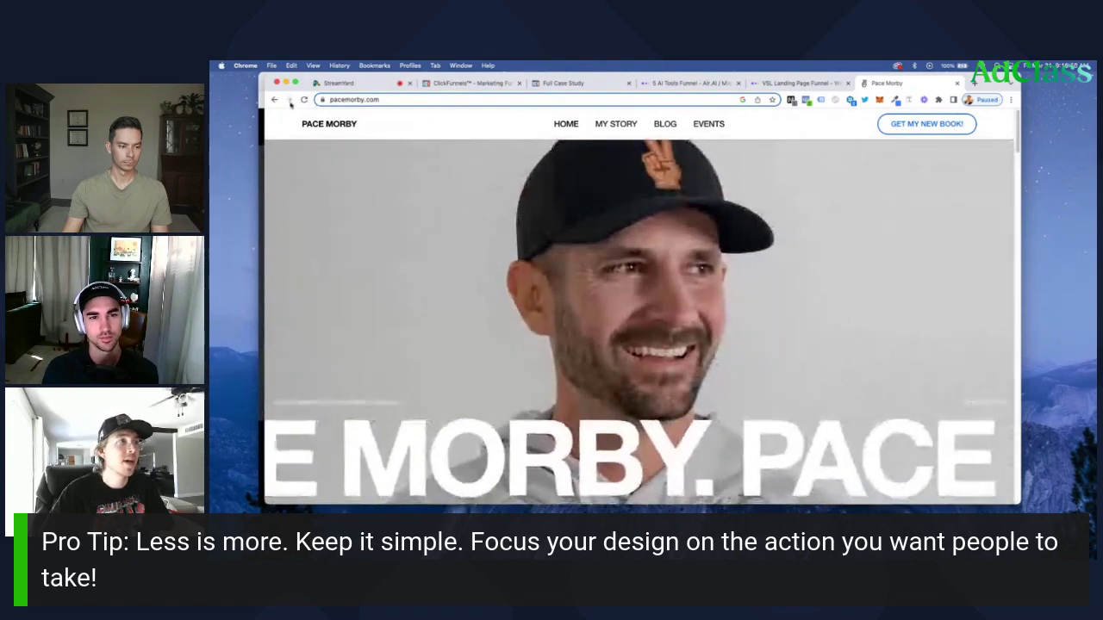
Go back to the search results and reopen the subto.com landing page for another look at its hero section
click(274, 100)
scroll(424, 249, up, 5)
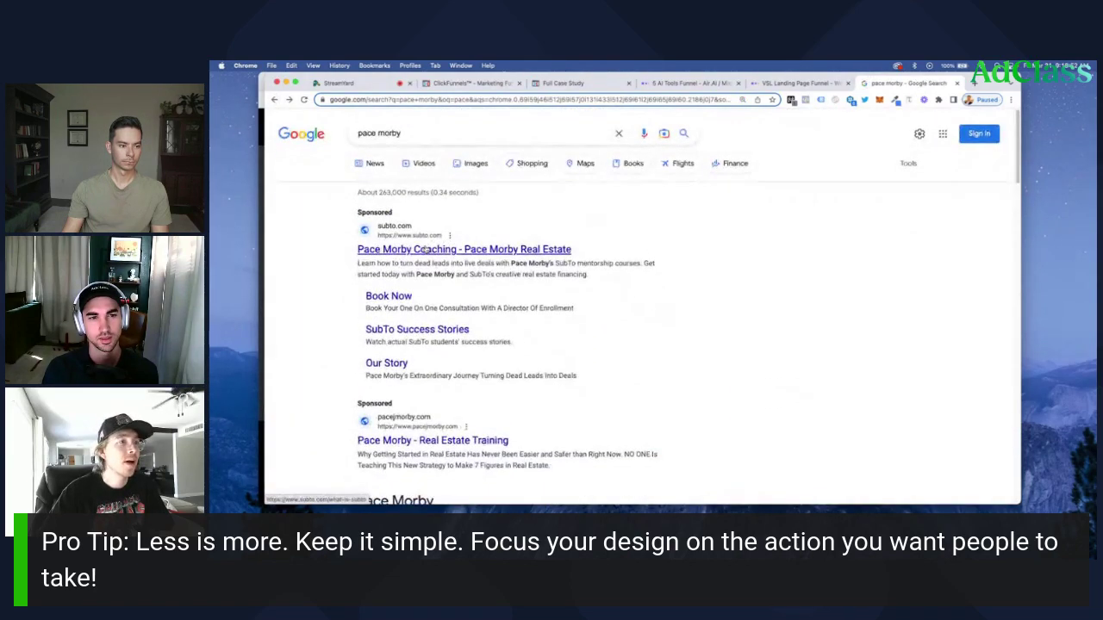
click(424, 249)
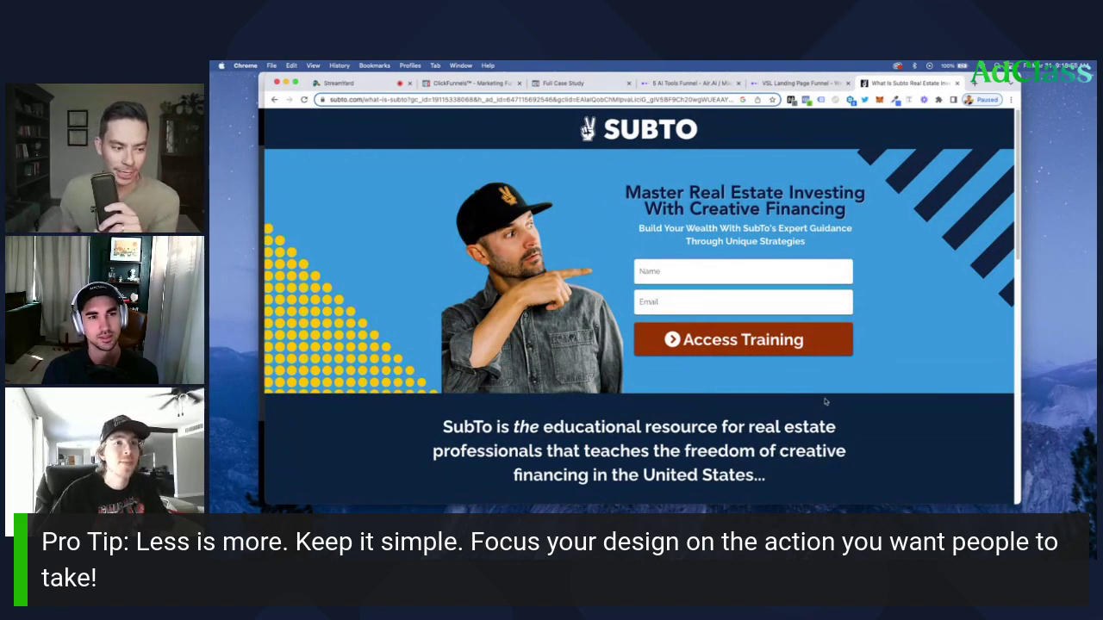
Return to the search results, highlight the sponsored subto.com listing, dismiss the "People also search for" suggestions, and look over the results
click(274, 100)
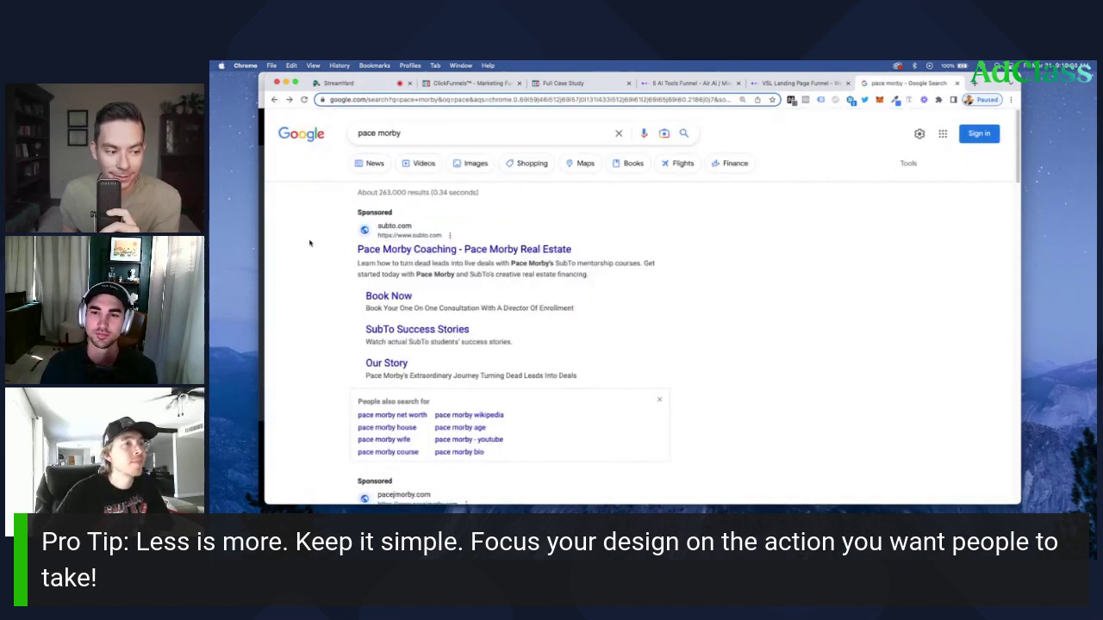
drag(317, 236, 640, 376)
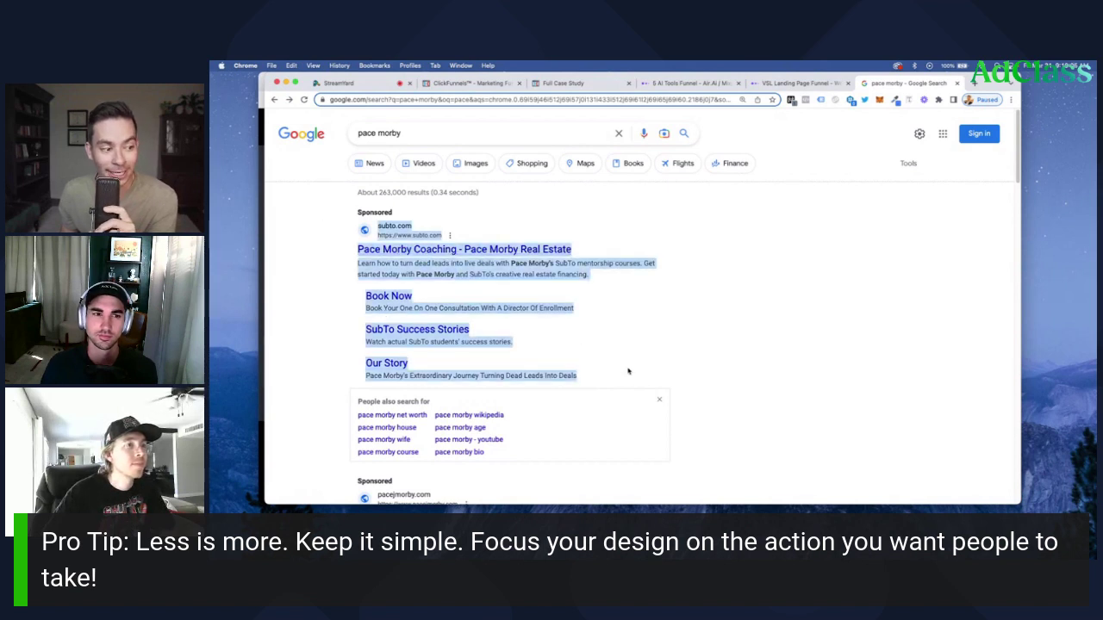
click(778, 334)
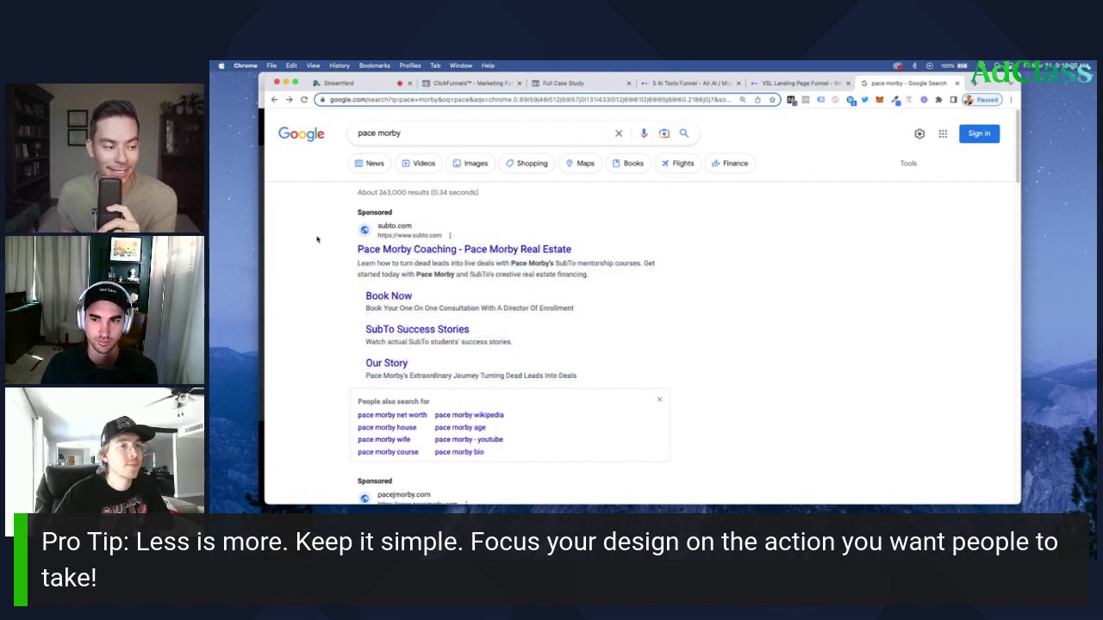
click(661, 403)
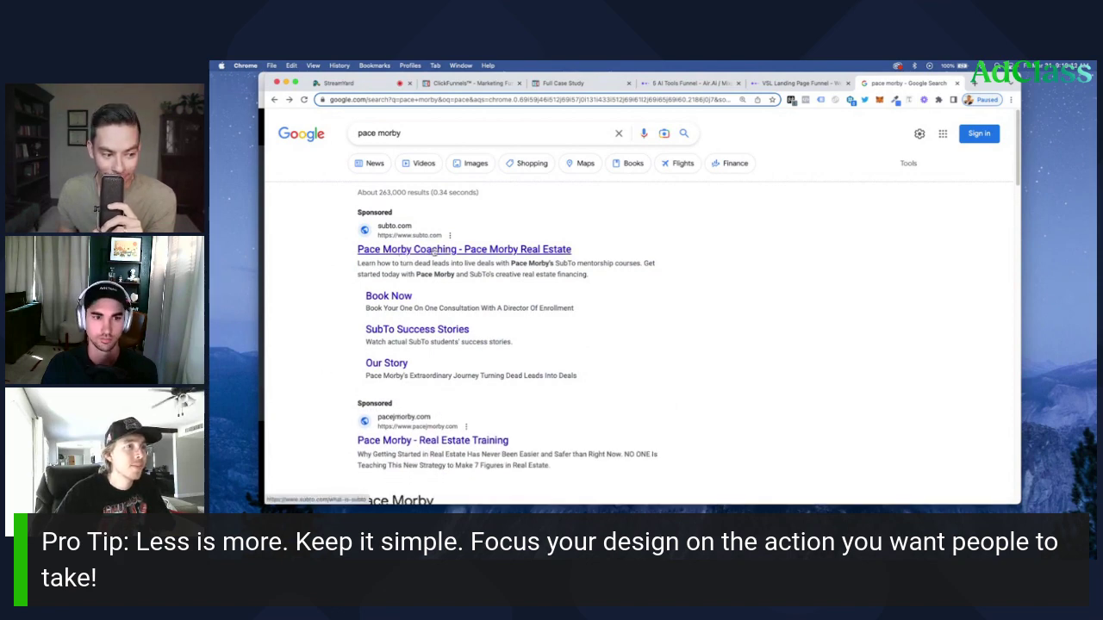
scroll(328, 255, down, 5)
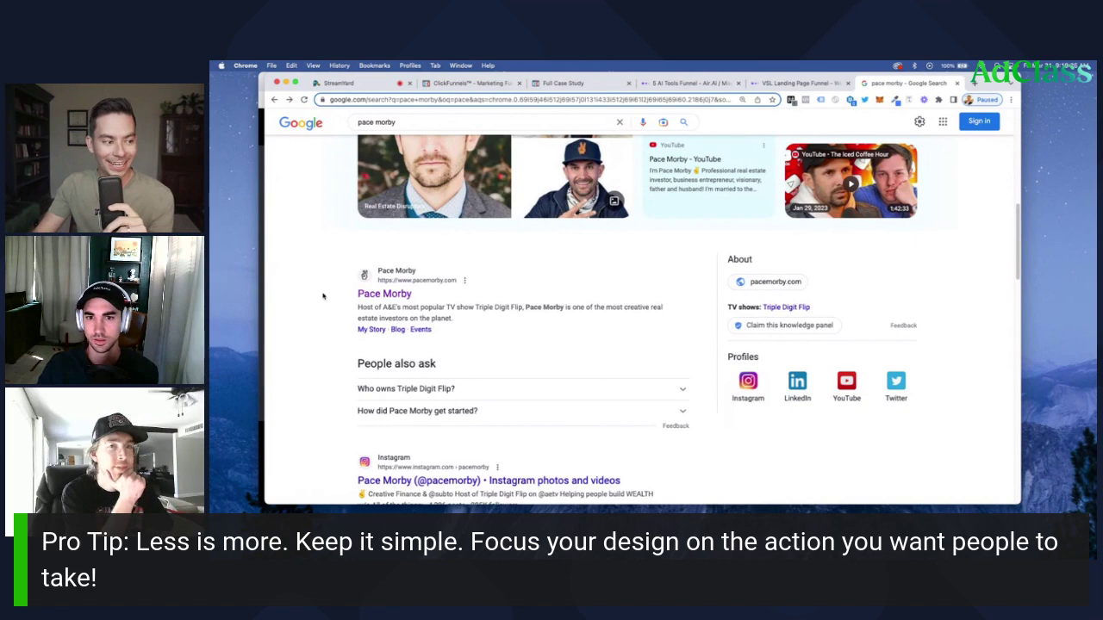
scroll(323, 296, up, 6)
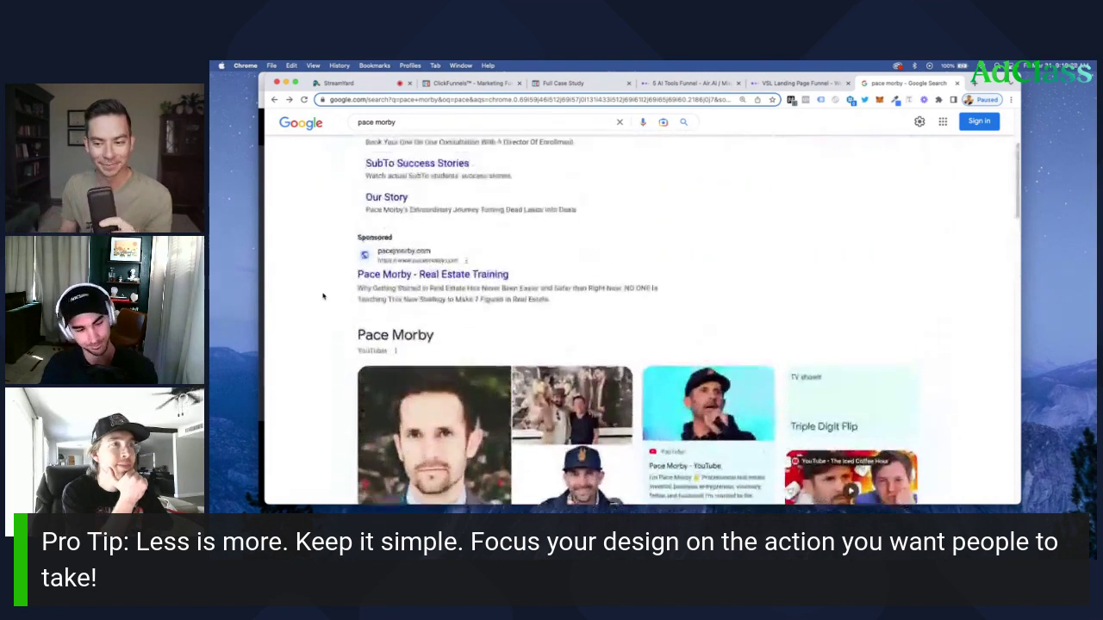
Compare the subto.com landing page with the pacemorby.com homepage by opening each from the search results
click(384, 249)
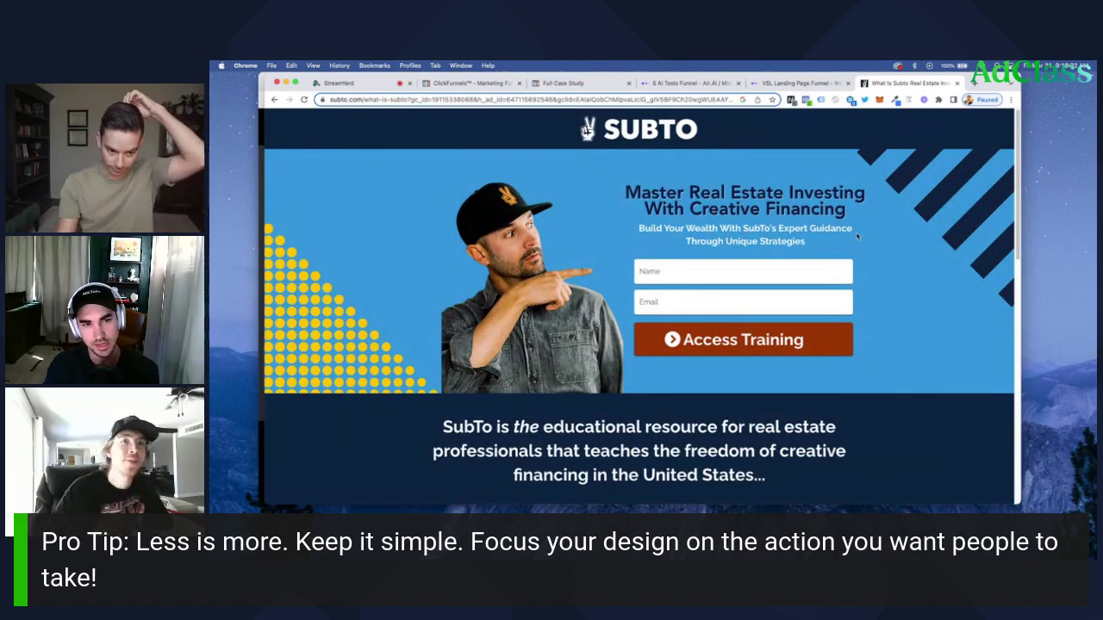
click(274, 100)
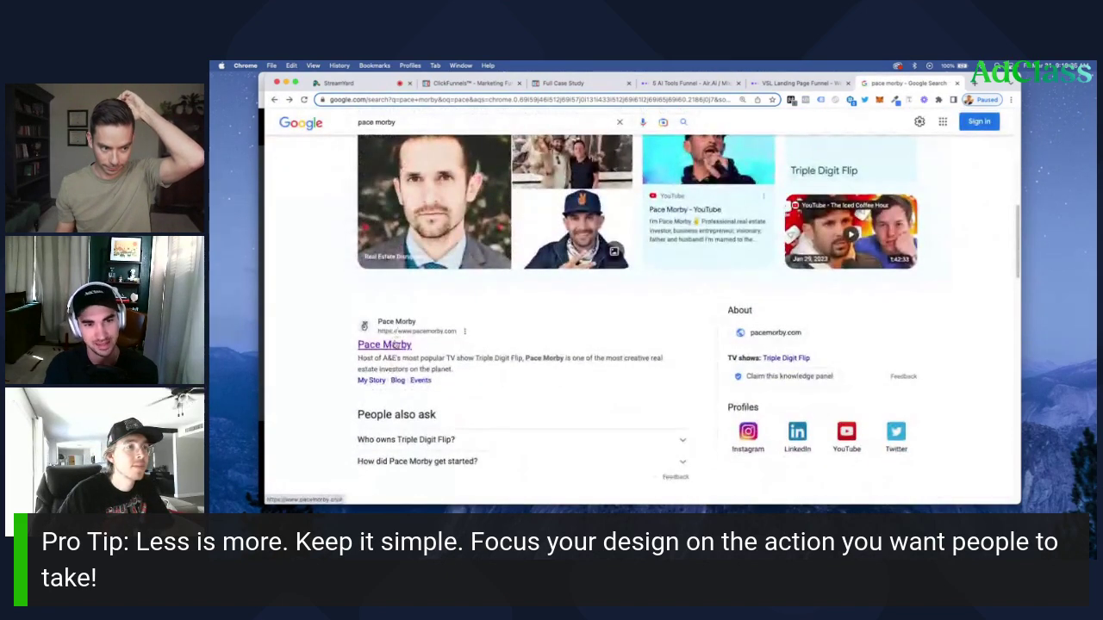
click(385, 345)
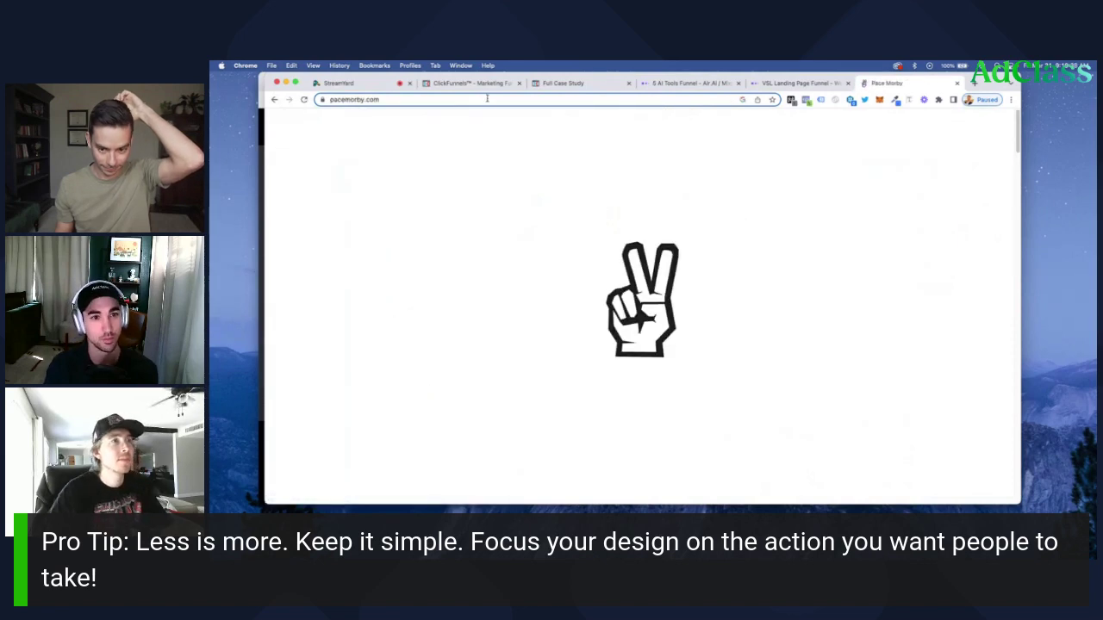
Load the adclass.com homepage in the current tab
click(486, 99)
text(adclass)
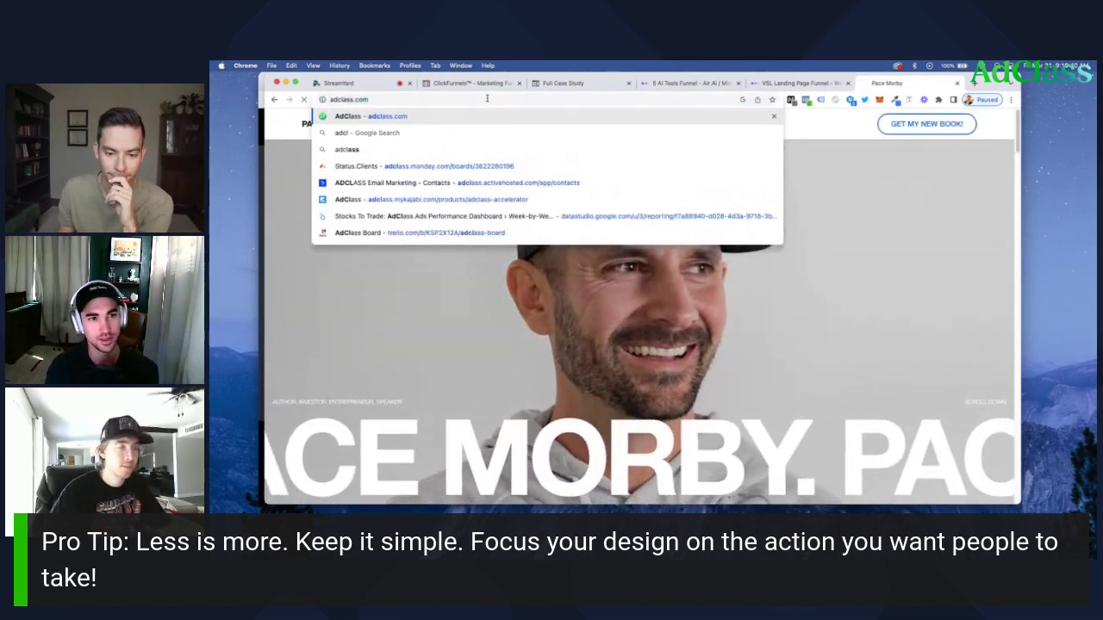
key(Return)
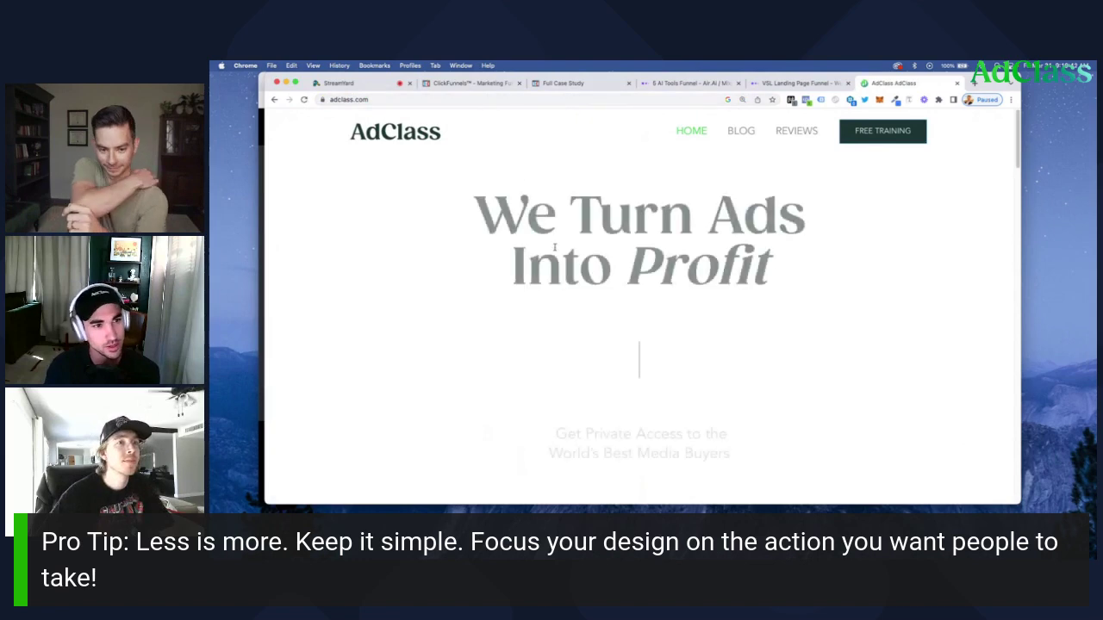
Highlight the headline on the adclass.com homepage and open a preview of the landing page variation from its ClickFunnels editor
drag(474, 194, 773, 279)
click(794, 285)
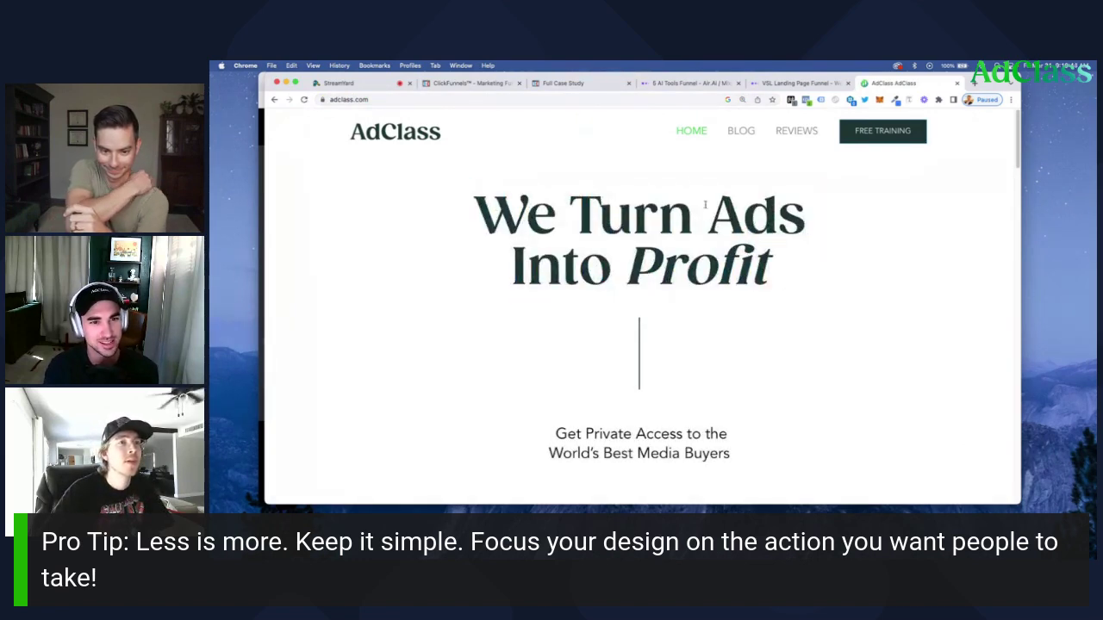
click(473, 83)
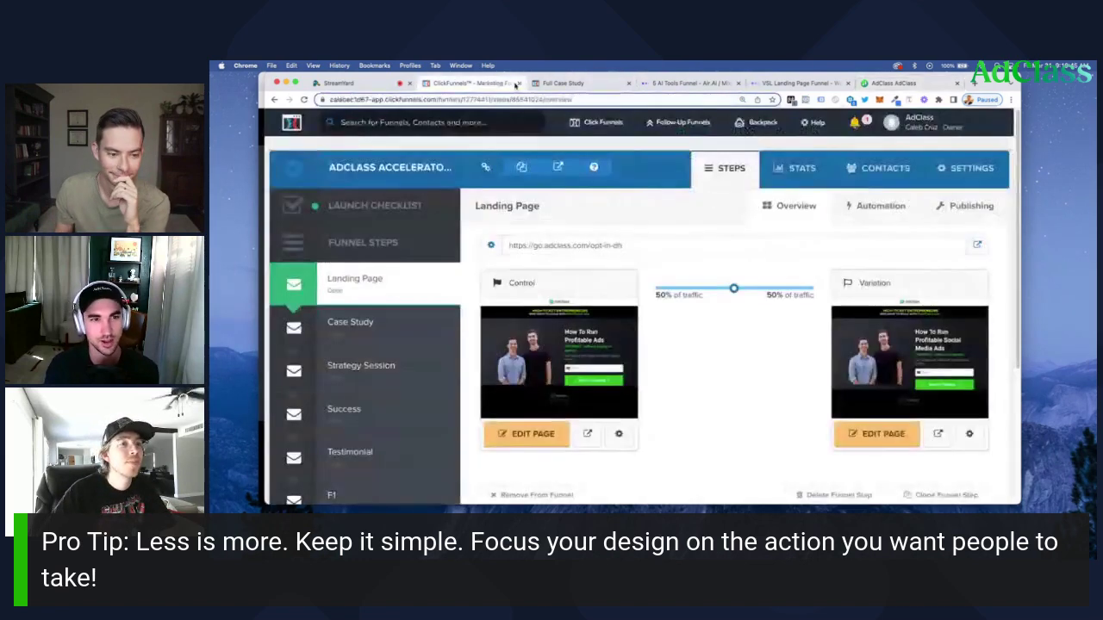
click(568, 83)
click(924, 125)
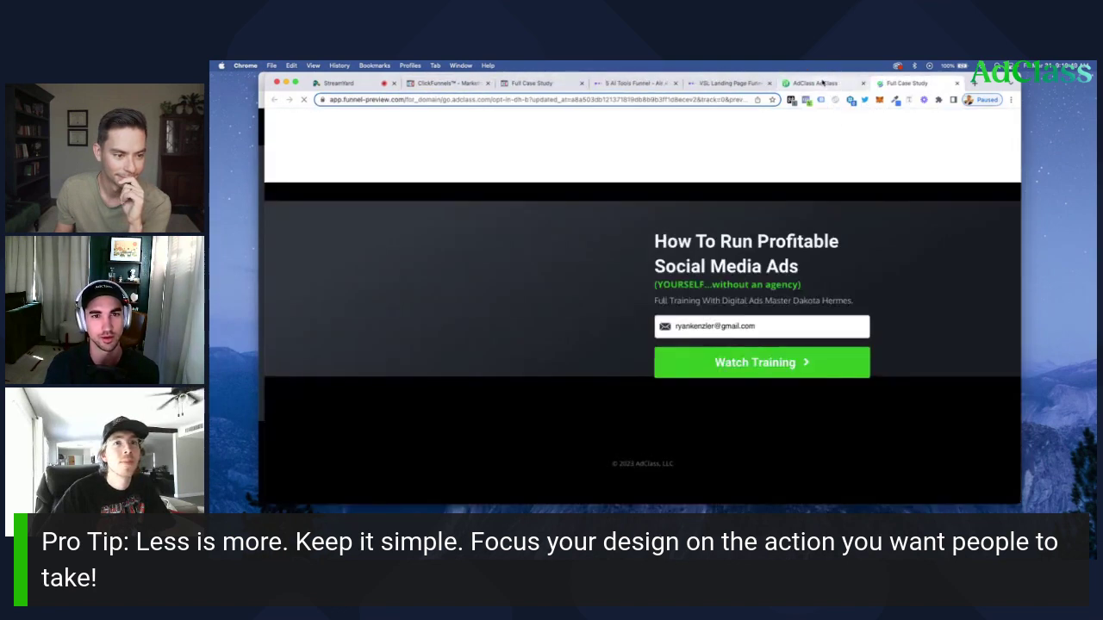
Return to the adclass.com homepage, highlight its headline, and examine the simple design of all its sections down the page
click(822, 83)
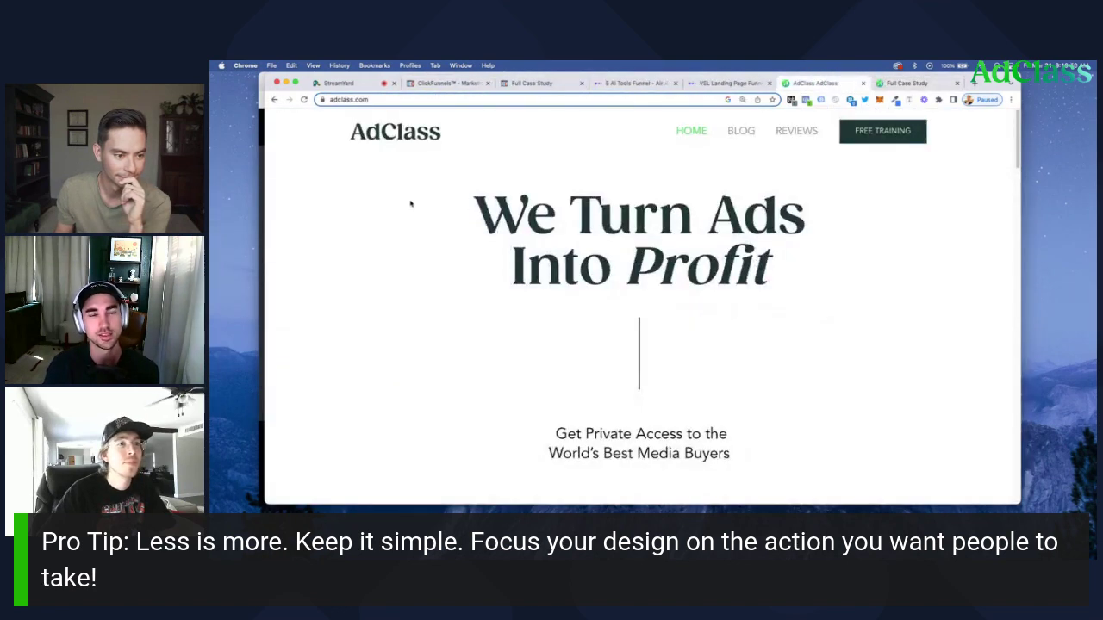
drag(411, 205, 825, 291)
click(825, 292)
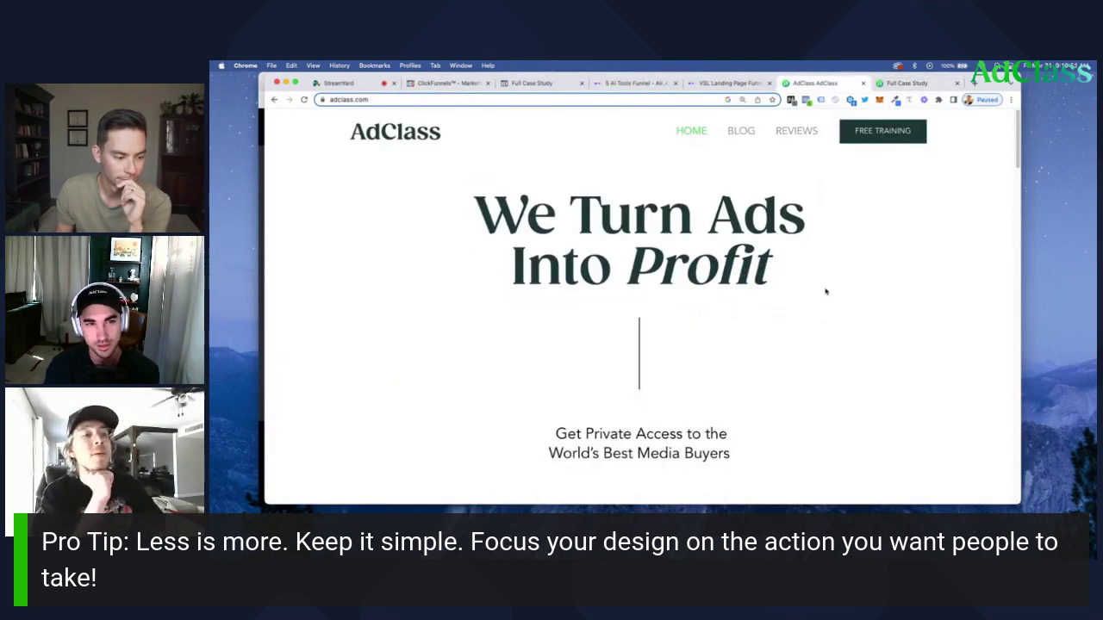
scroll(825, 292, down, 5)
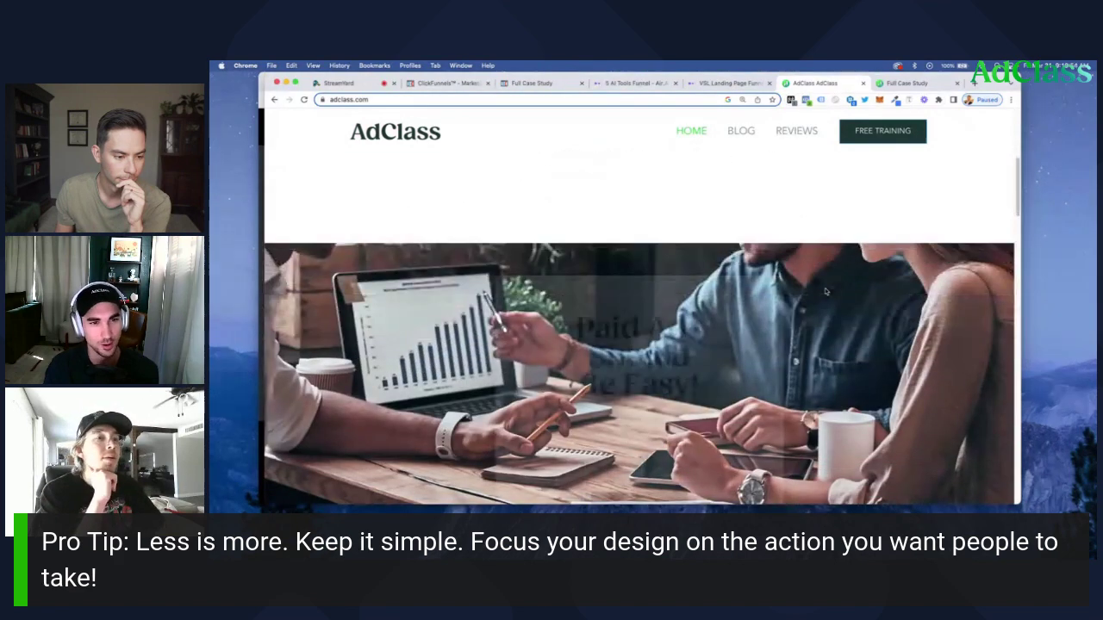
scroll(825, 292, down, 4)
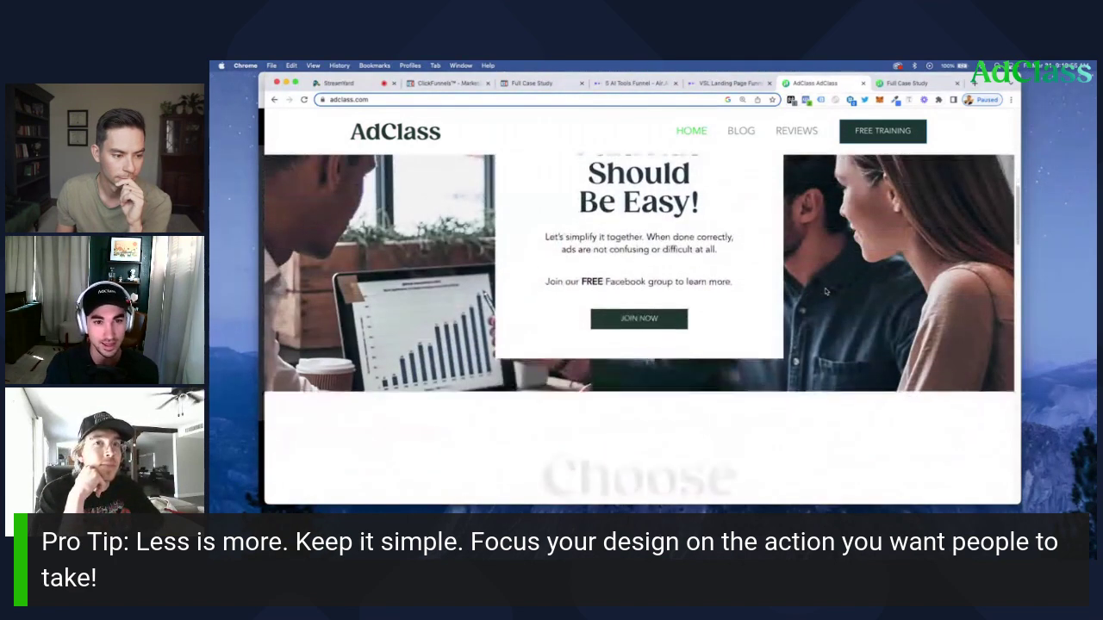
scroll(825, 292, down, 6)
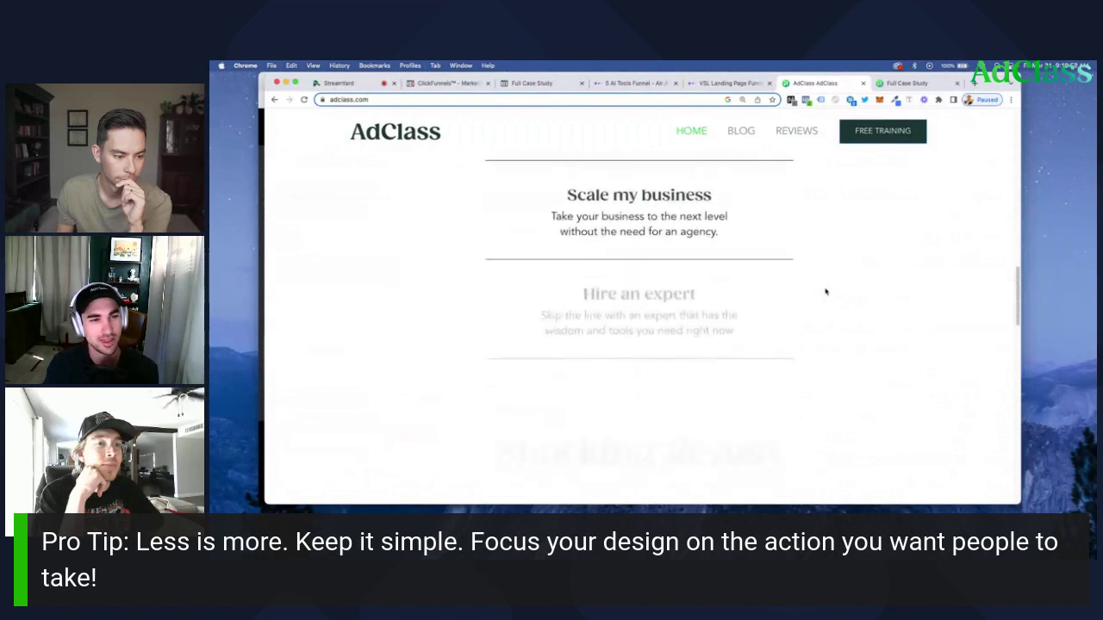
scroll(825, 292, down, 5)
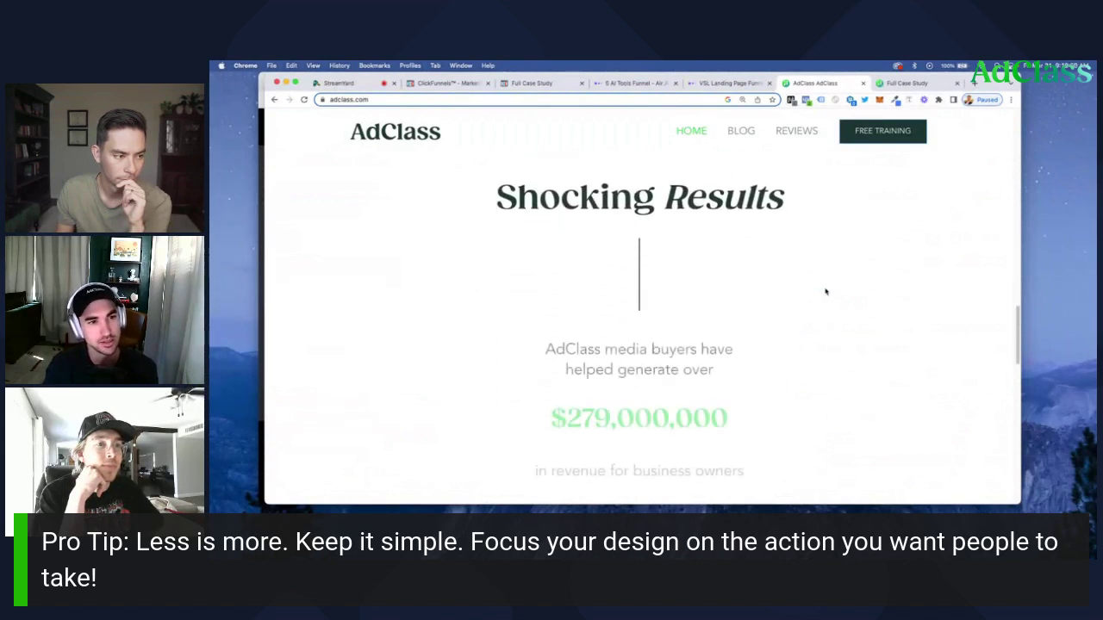
scroll(825, 292, down, 5)
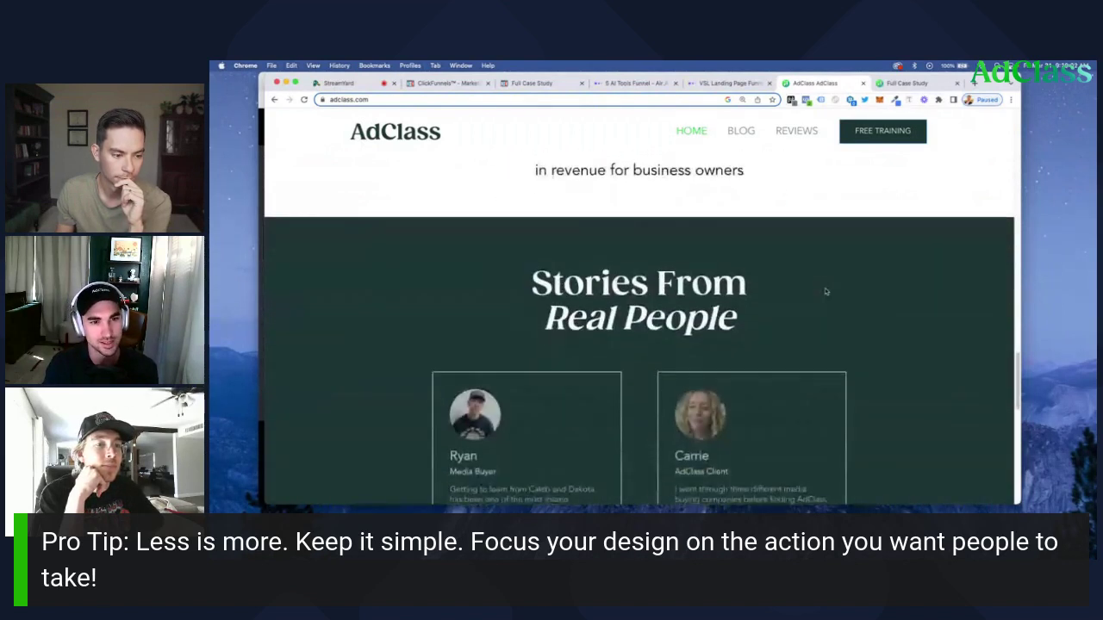
scroll(826, 292, down, 5)
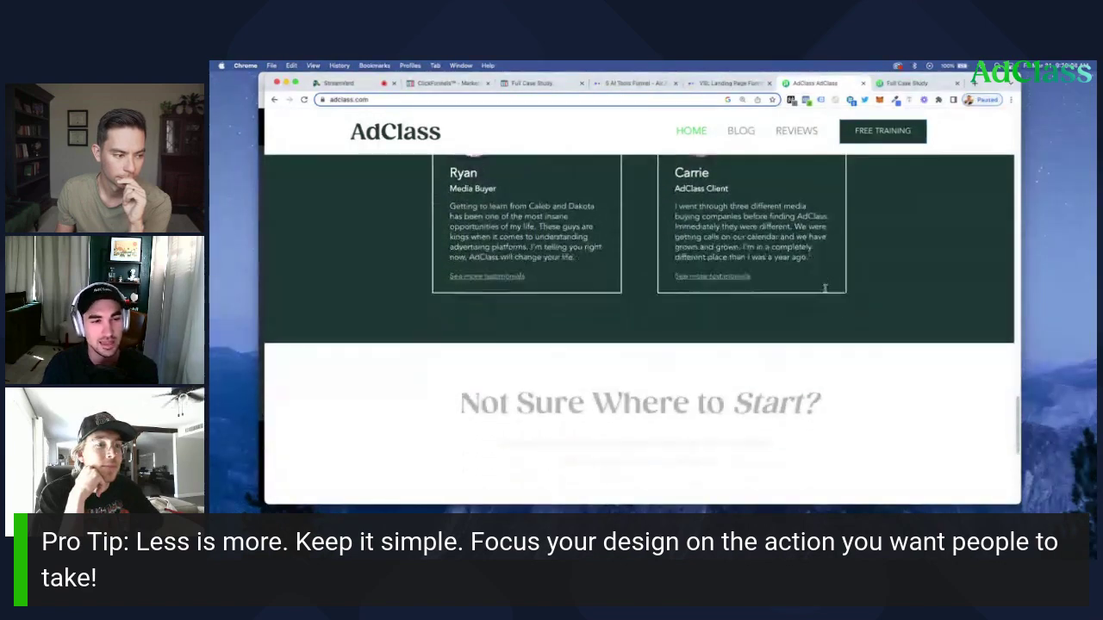
scroll(825, 292, down, 3)
scroll(825, 292, up, 15)
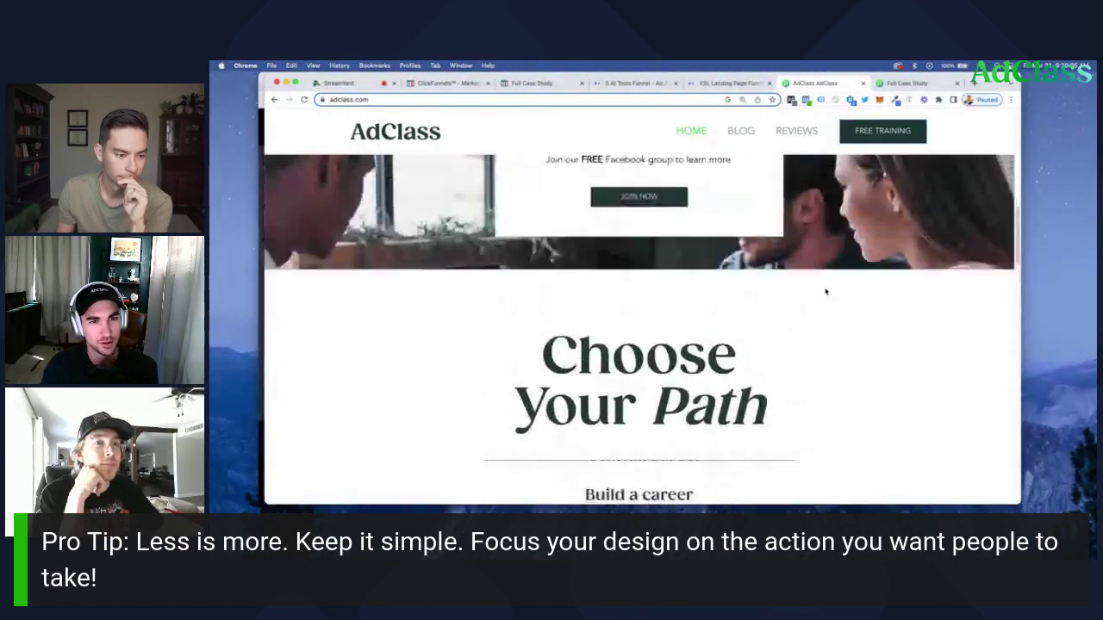
scroll(825, 292, up, 10)
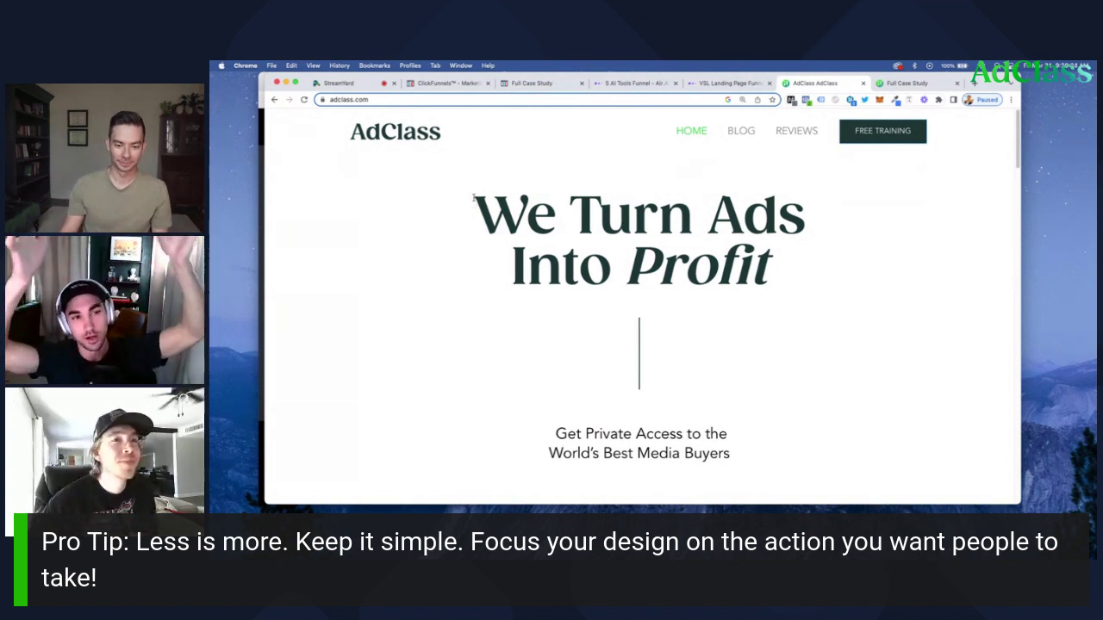
Switch to the landing page preview and highlight the "How To Run Profitable Social Media Ads" headline with its subheadline
click(904, 82)
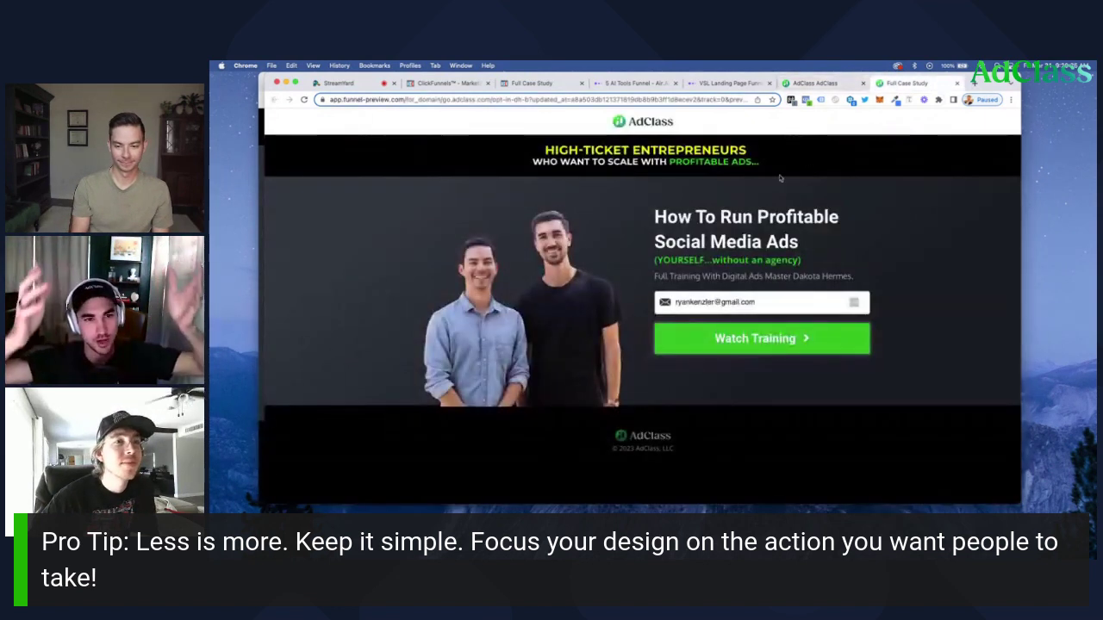
drag(655, 209, 799, 243)
click(891, 266)
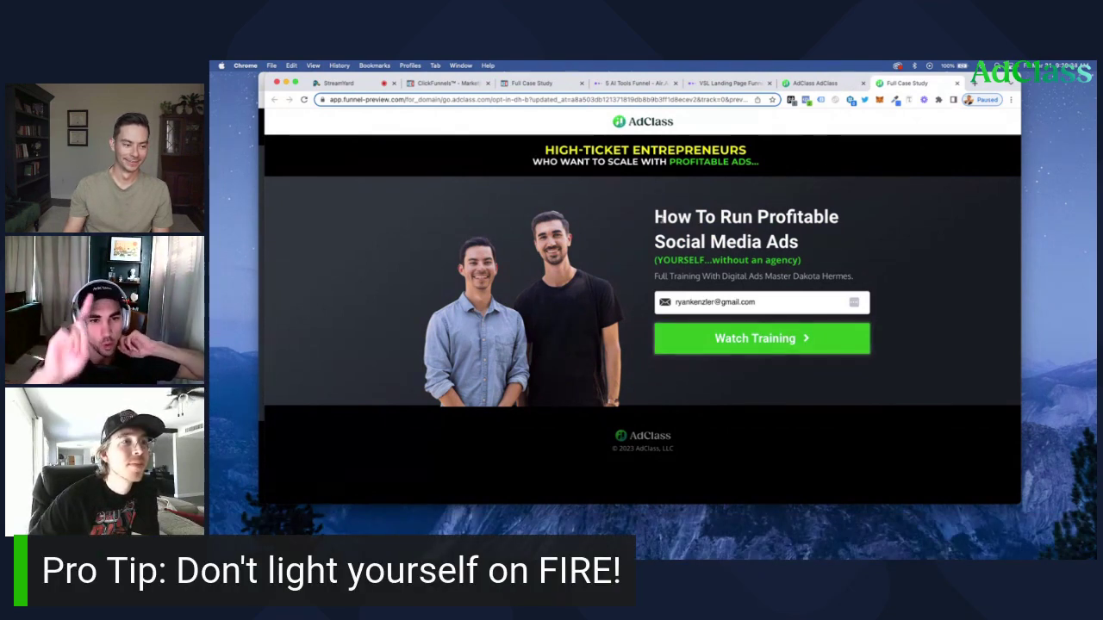
drag(653, 207, 916, 286)
click(916, 286)
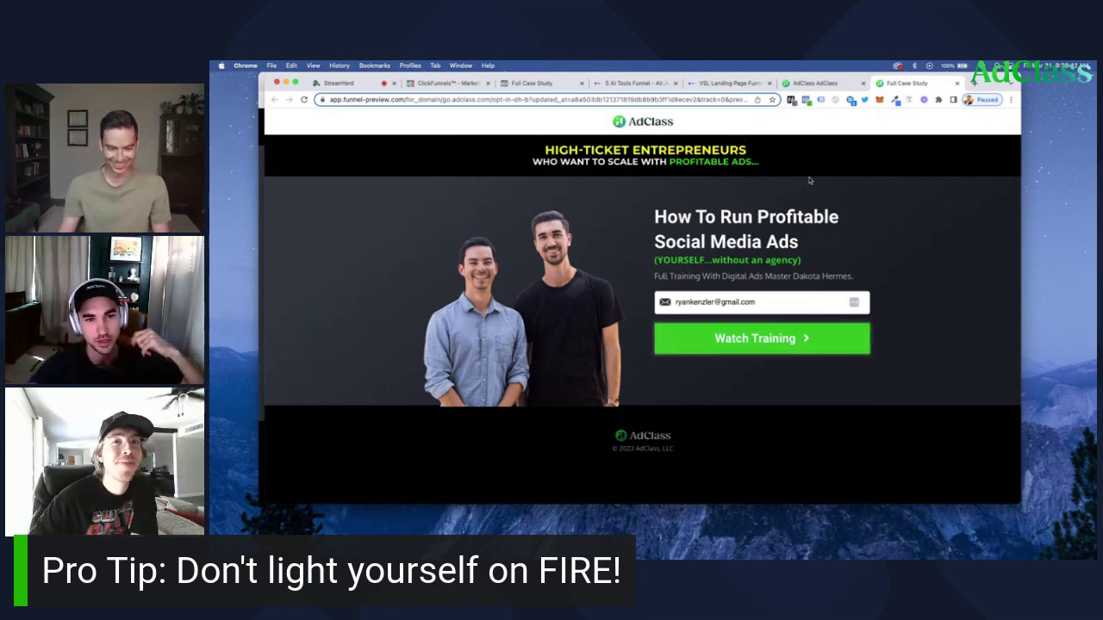
Submit the opt-in form to view the case study page, go back to the landing page preview and highlight its headline again
key(Return)
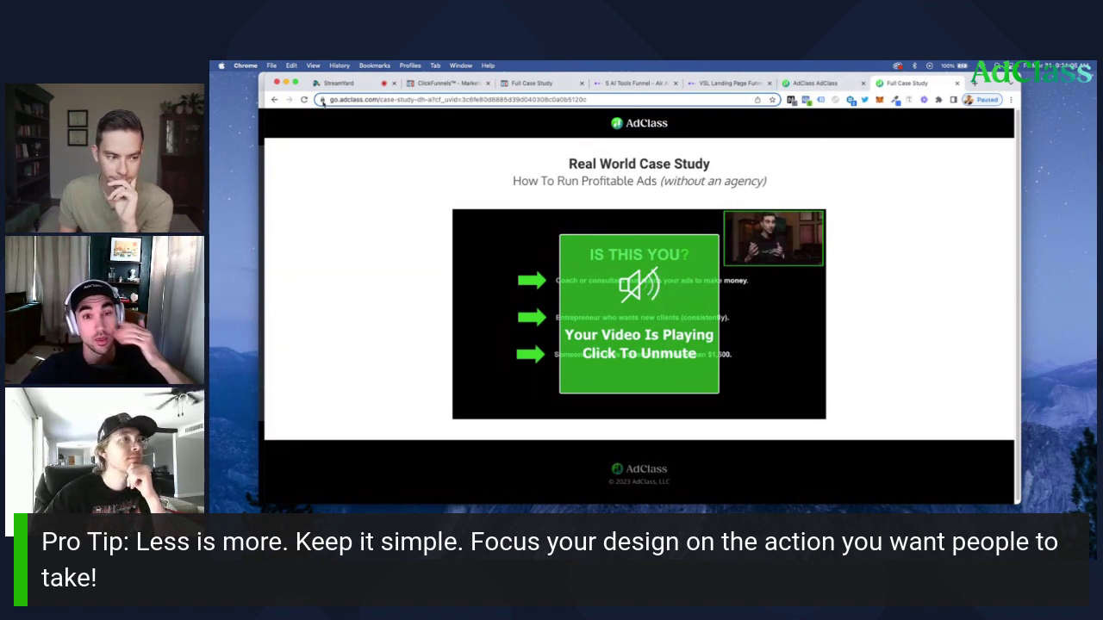
click(273, 100)
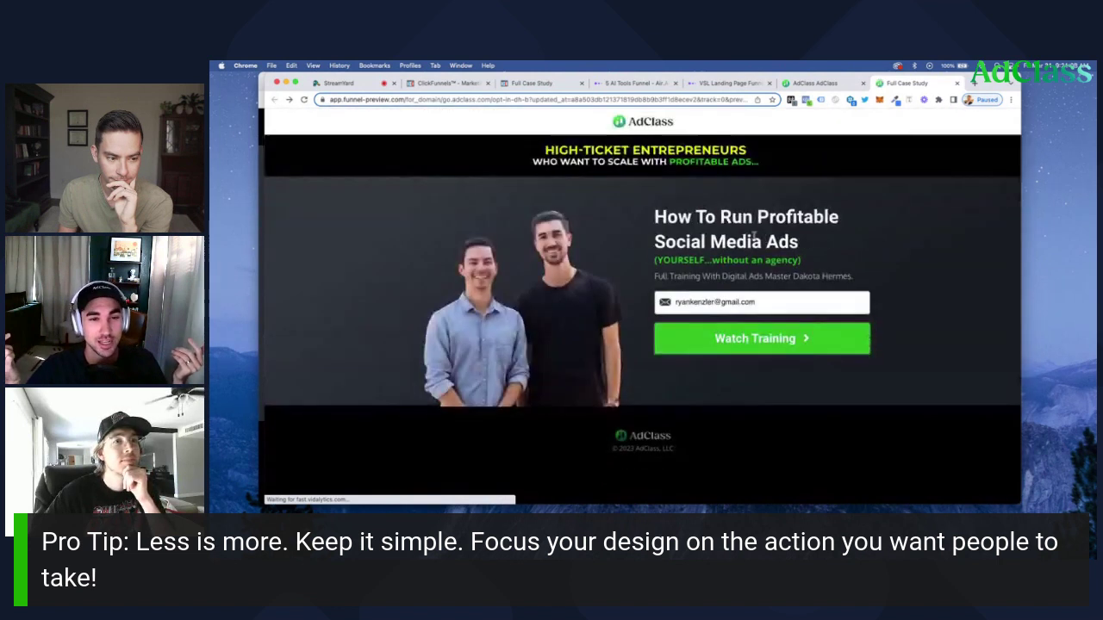
drag(649, 224, 800, 246)
click(902, 260)
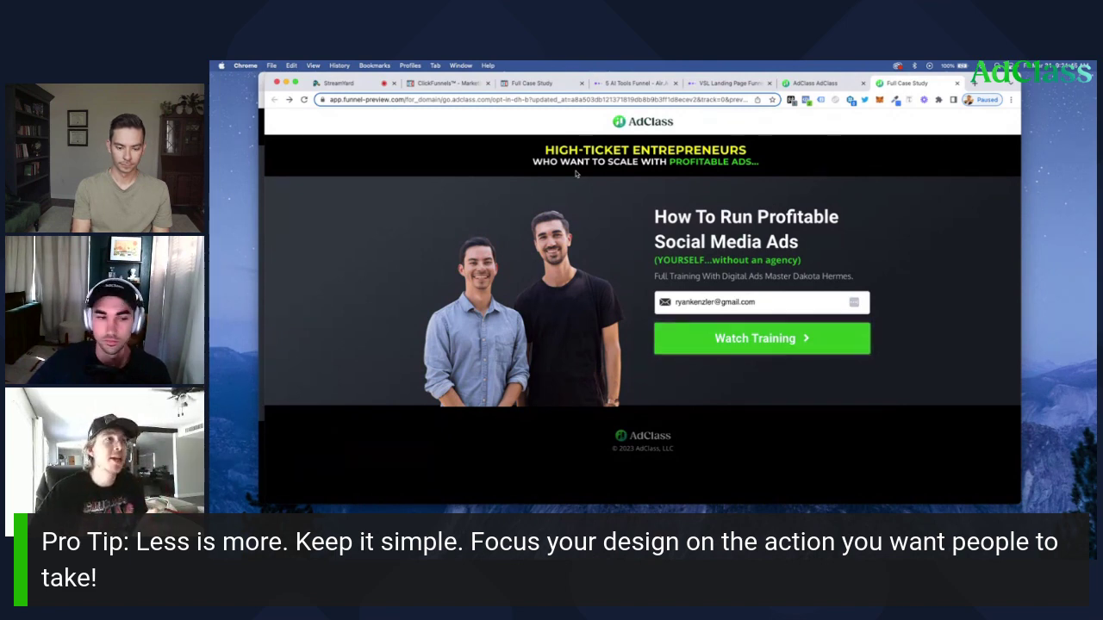
Open Mixpanel's 5 AI Tools Funnel board, enlarge the page, and inspect the opt-in drop-off of both variations in the #2 A/B test
click(458, 84)
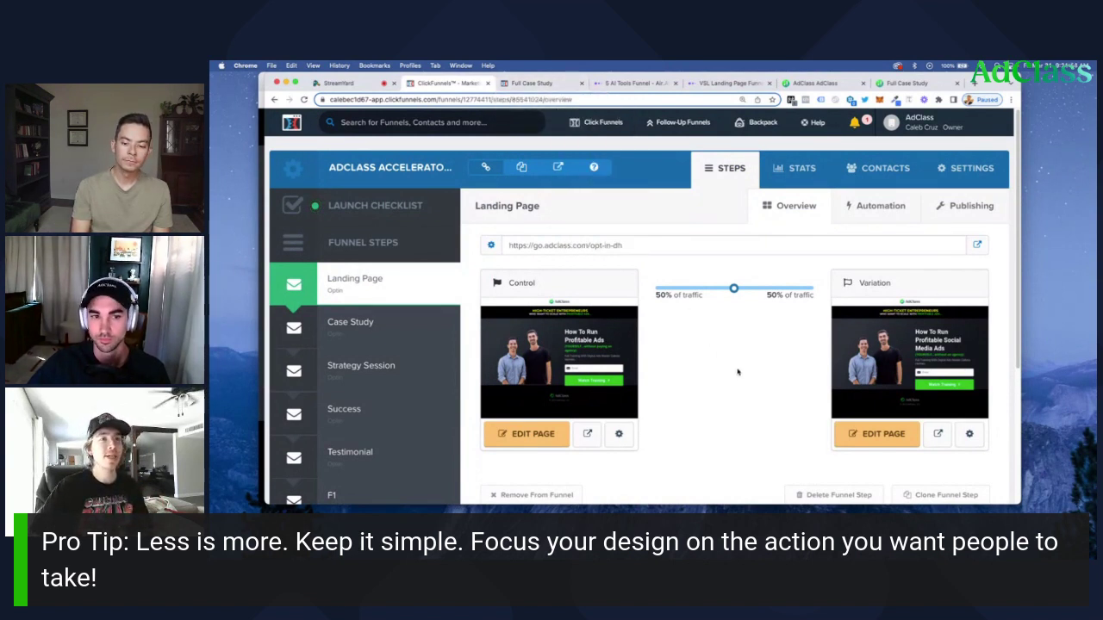
click(636, 83)
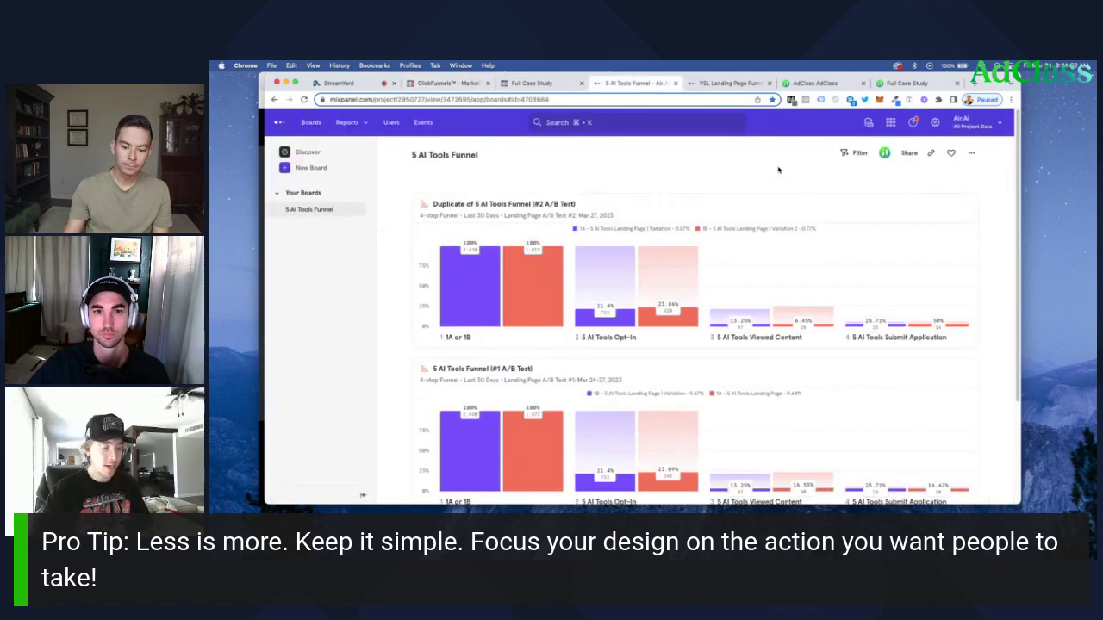
key(super+equal)
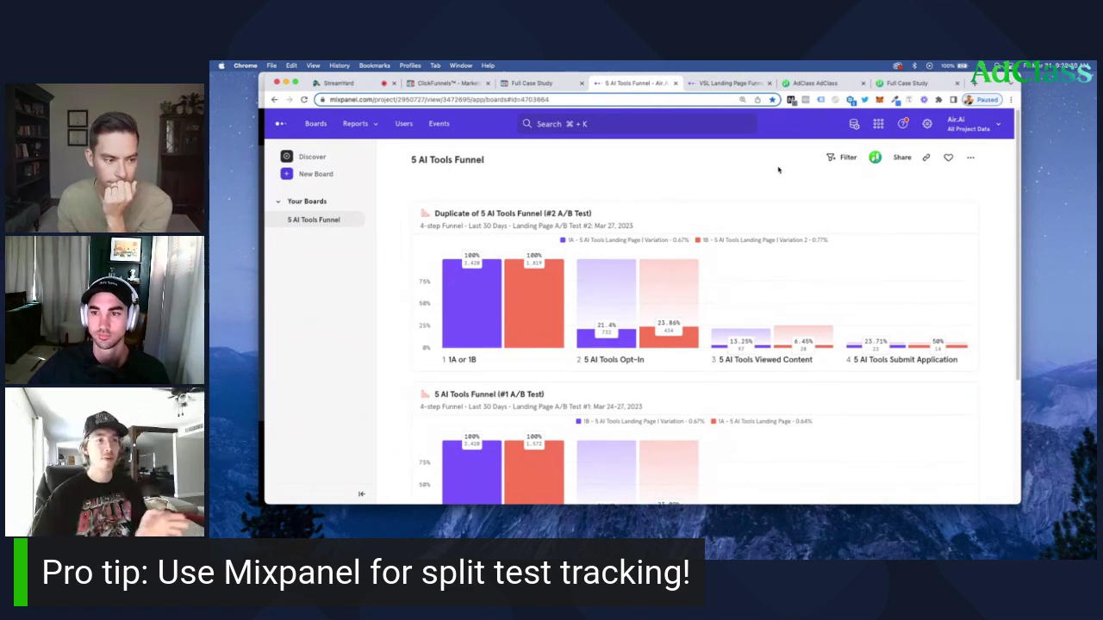
mouse_move(594, 290)
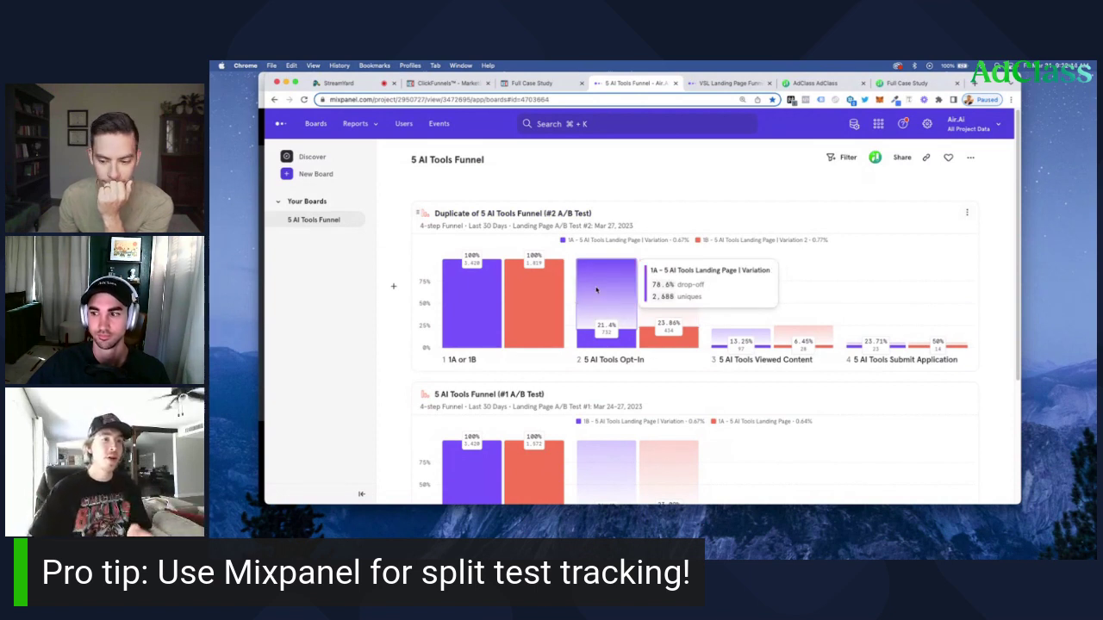
mouse_move(661, 295)
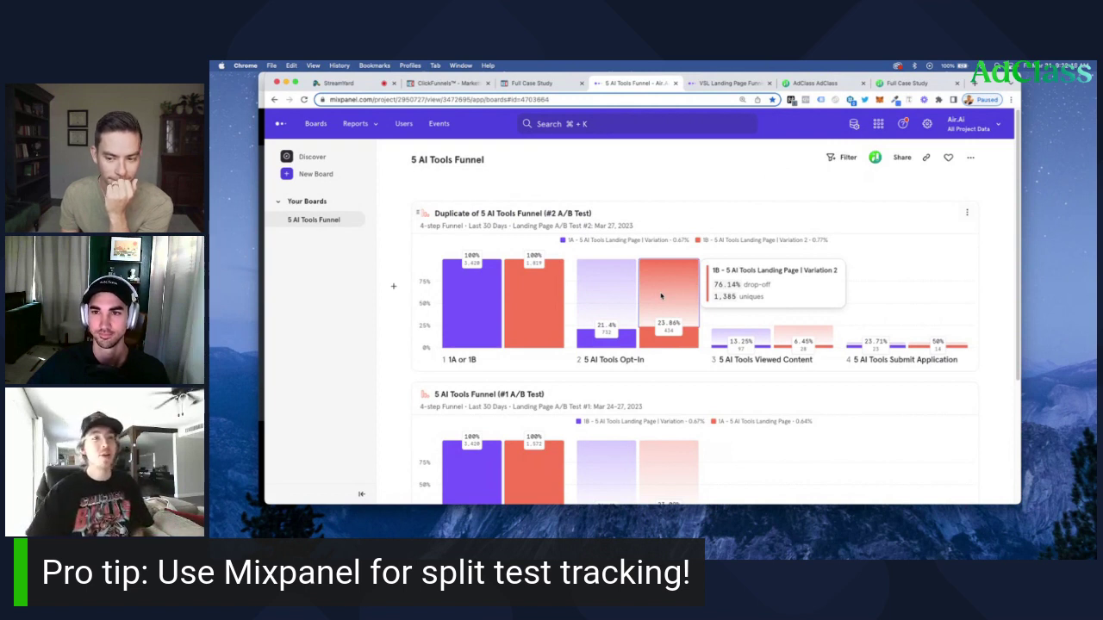
Review the landing page's header tracking code in ClickFunnels, highlighting the Mixpanel event name "D | Landing Page View | Variation 2", and close it
click(536, 83)
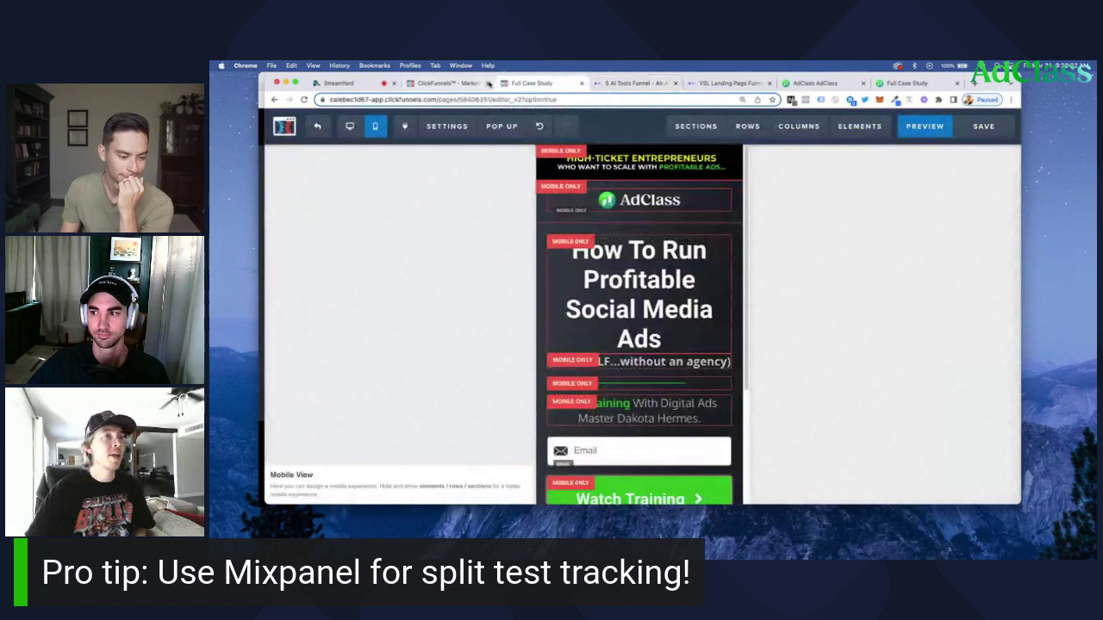
click(447, 126)
click(451, 197)
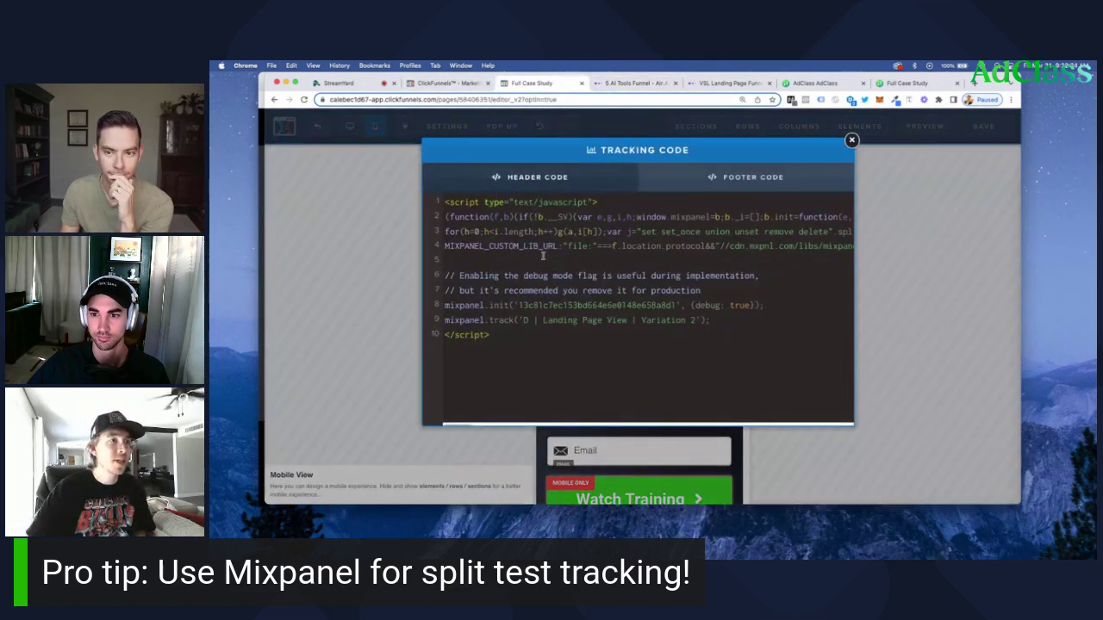
drag(517, 339, 428, 200)
click(586, 327)
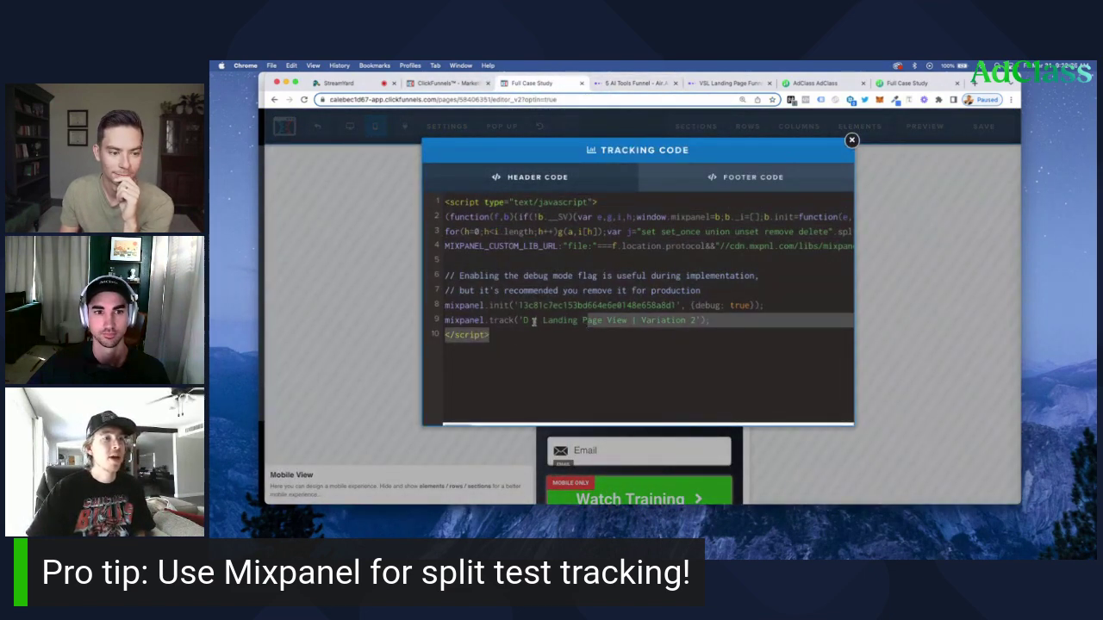
drag(523, 320, 694, 320)
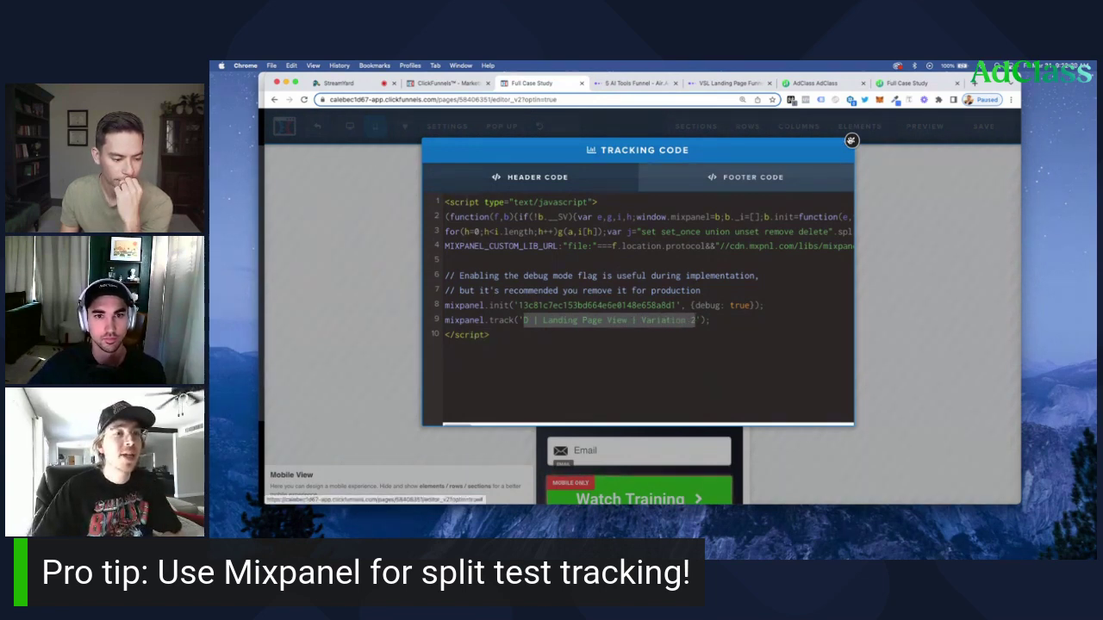
click(850, 139)
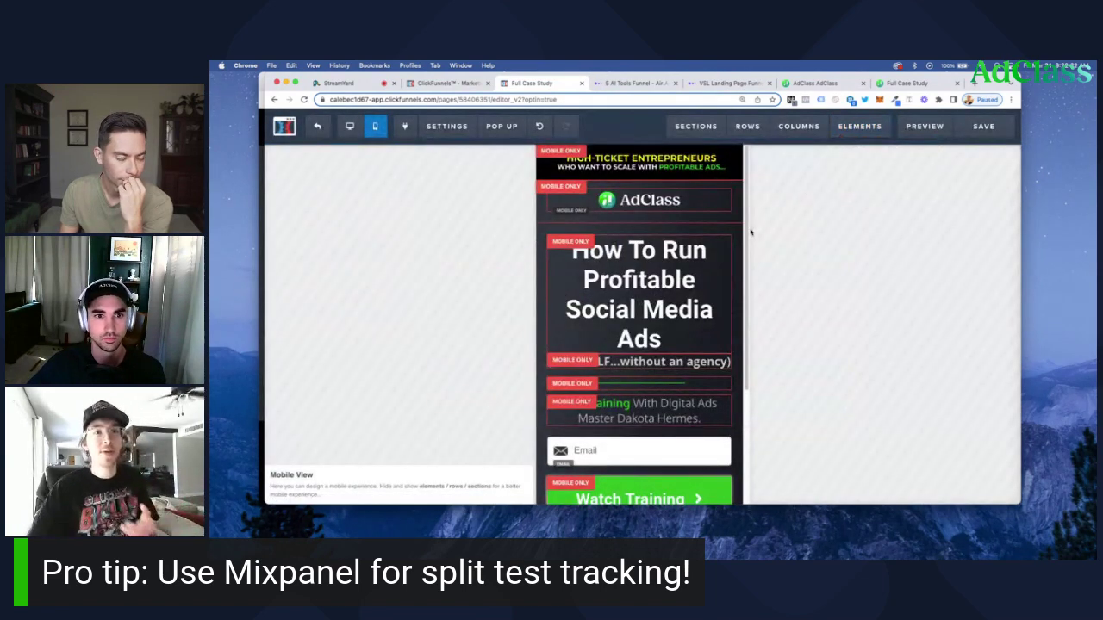
Create a Mixpanel funnel report with 5 AI Tools Landing Page as the first step and 5 AI Tools Viewed Content as the second
click(642, 83)
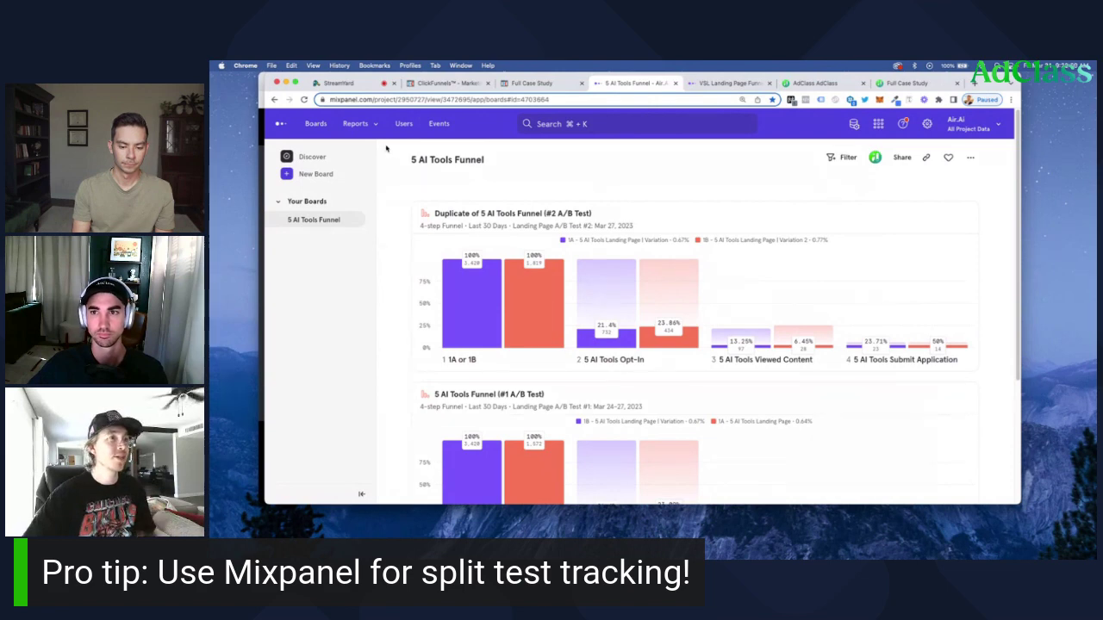
click(368, 127)
click(370, 214)
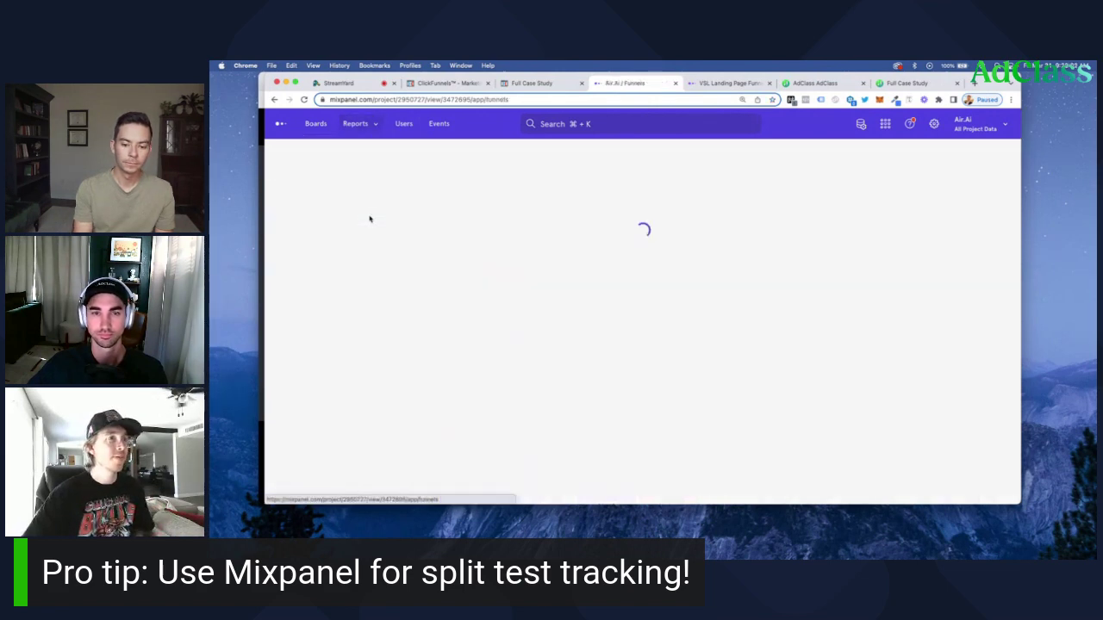
click(372, 241)
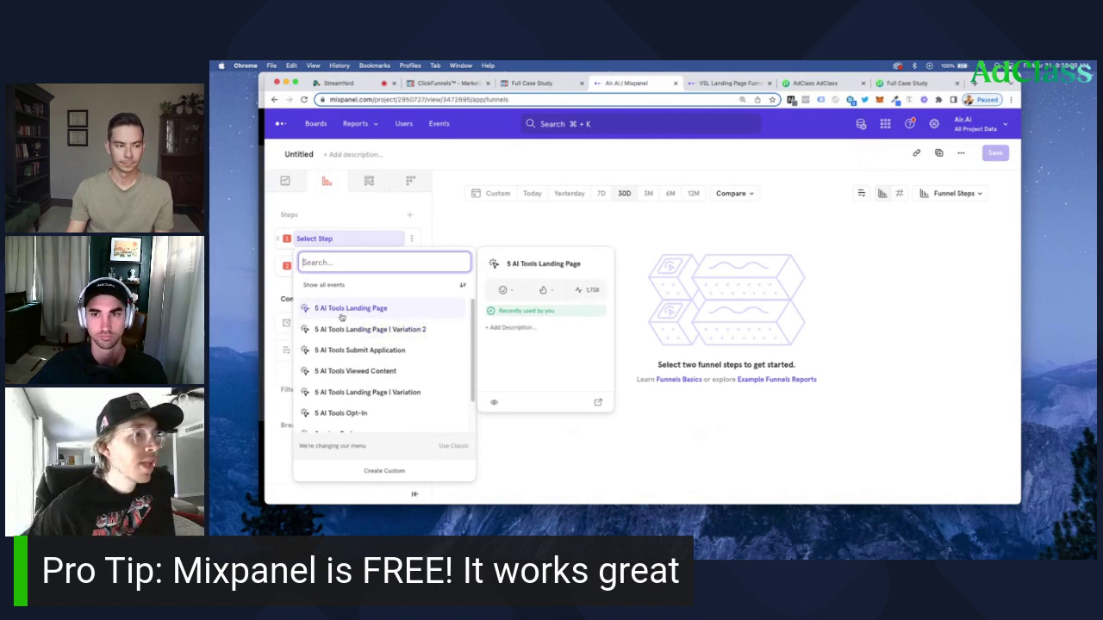
click(342, 317)
click(340, 272)
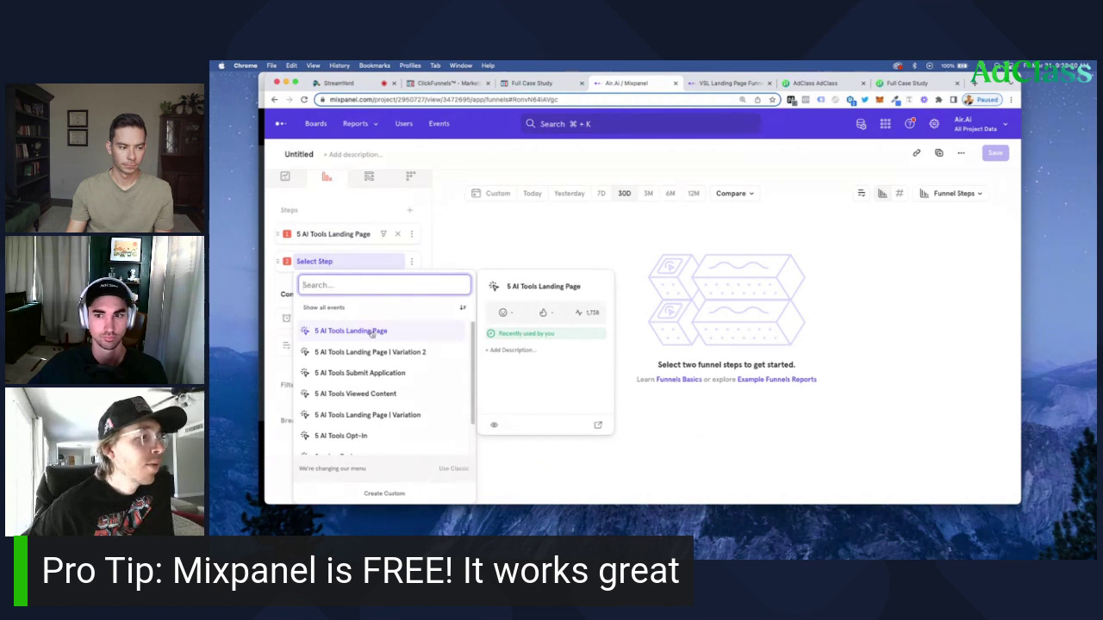
scroll(386, 377, down, 1)
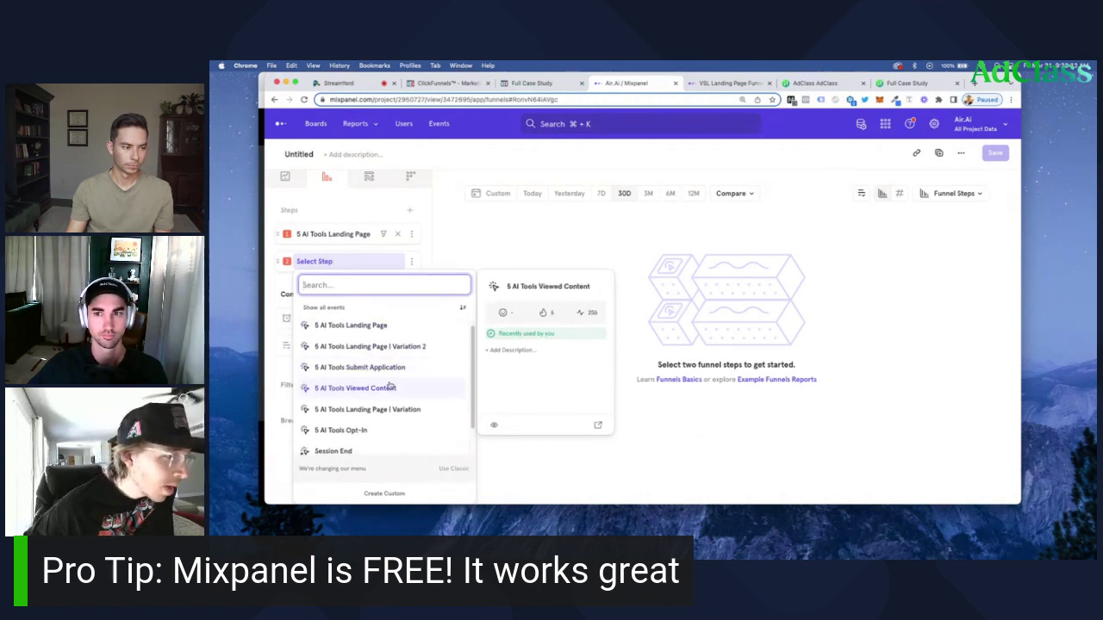
click(390, 389)
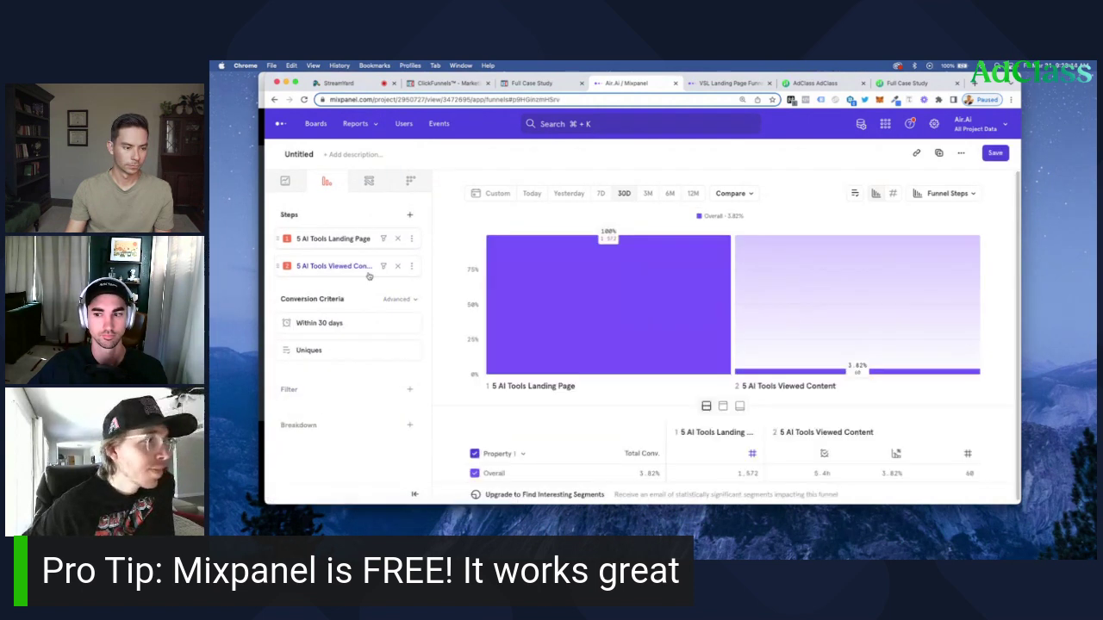
Replace the funnel's second step with the 5 AI Tools Opt-In event
click(400, 269)
click(362, 262)
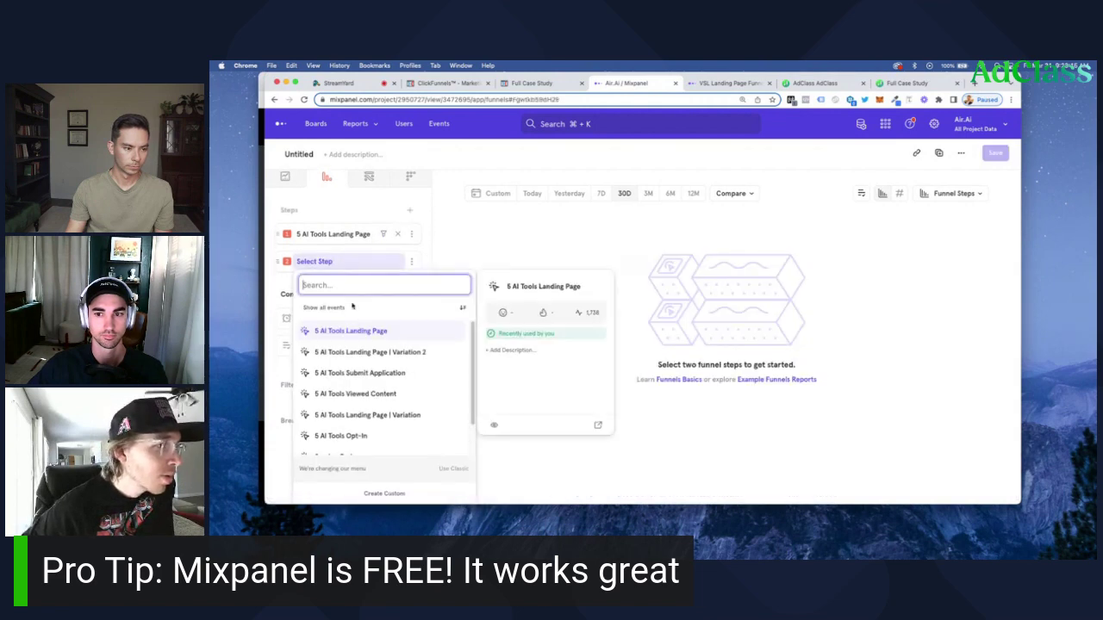
scroll(356, 362, down, 2)
scroll(366, 382, up, 2)
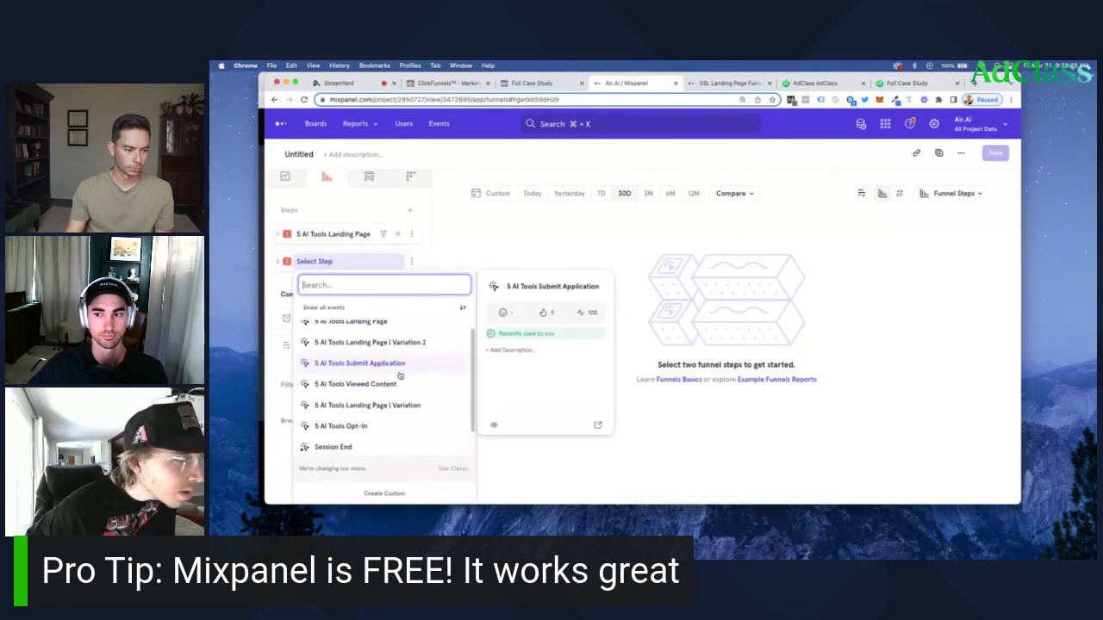
click(342, 434)
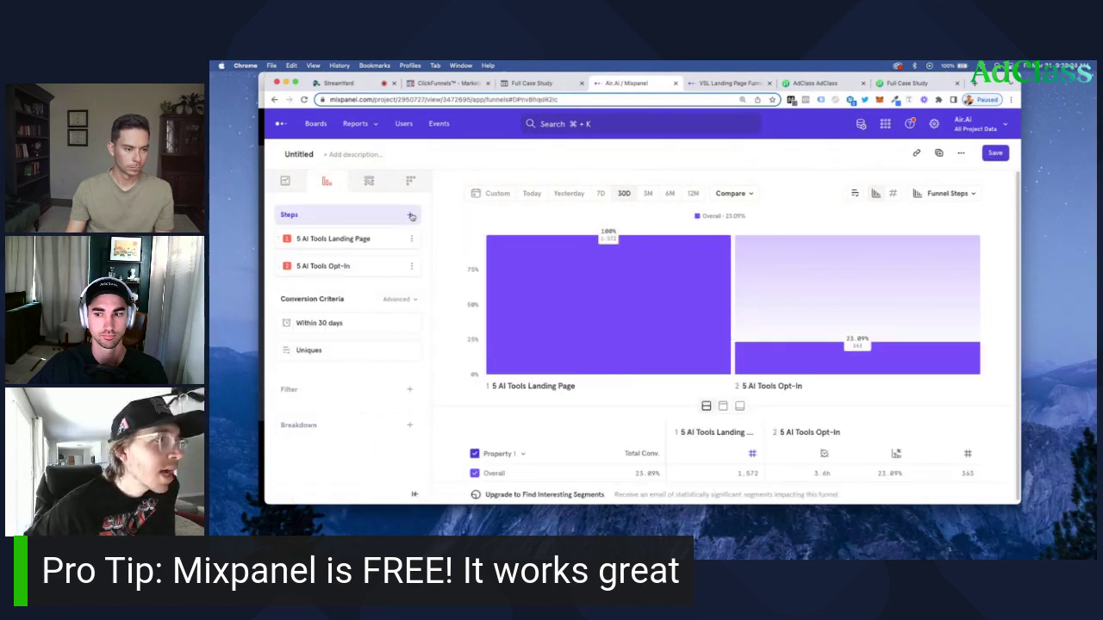
Add 5 AI Tools Viewed Content as the third funnel step and 5 AI Tools Submit Application as the fourth
click(409, 215)
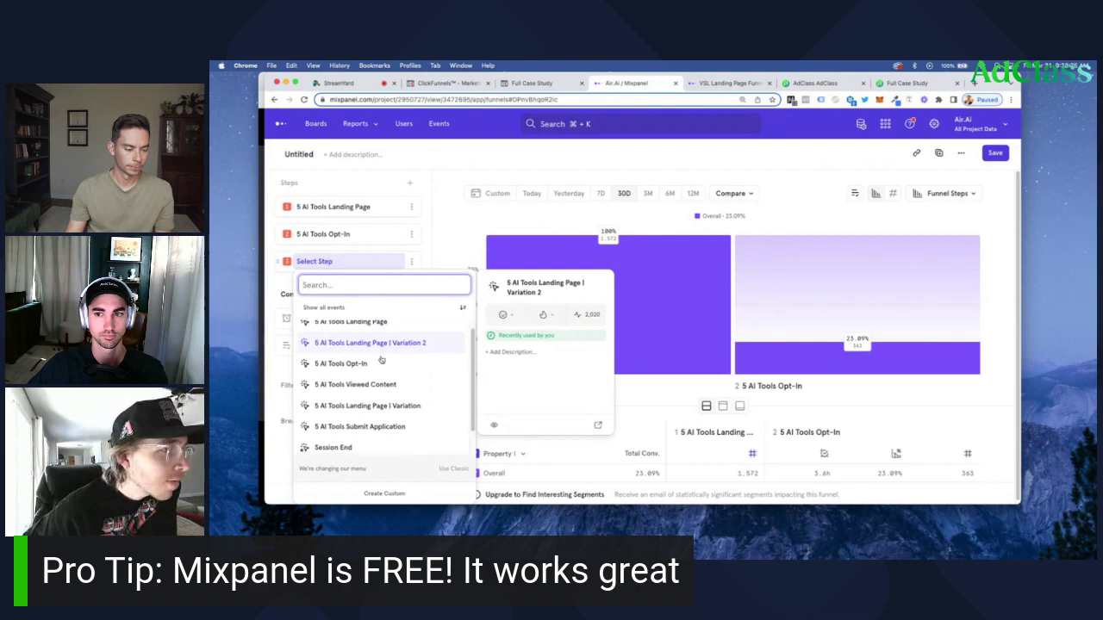
scroll(382, 361, down, 1)
click(380, 380)
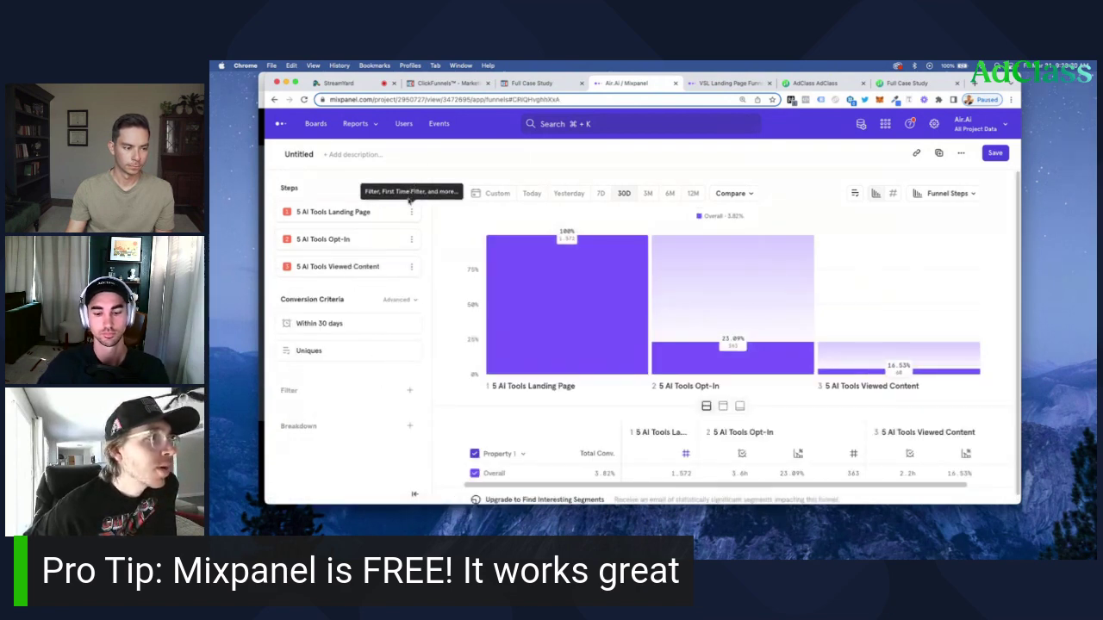
click(410, 189)
scroll(370, 362, down, 2)
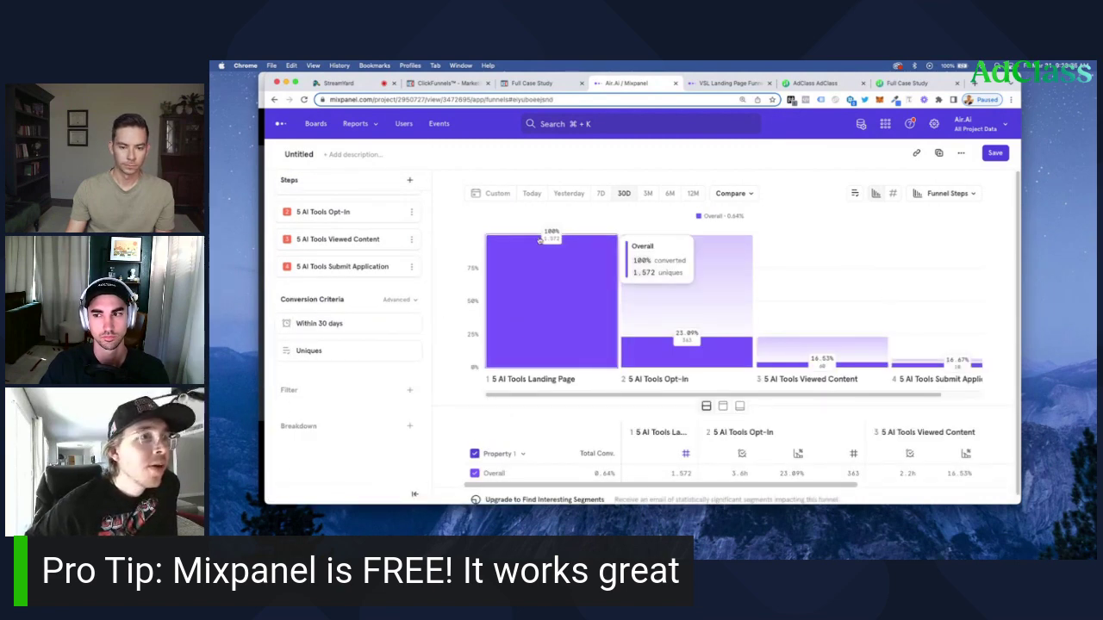
Add an event comparison to the funnel's first step, using 5 AI Tools Landing Page | Variation 2 as the second event
scroll(354, 228, up, 2)
scroll(354, 228, up, 1)
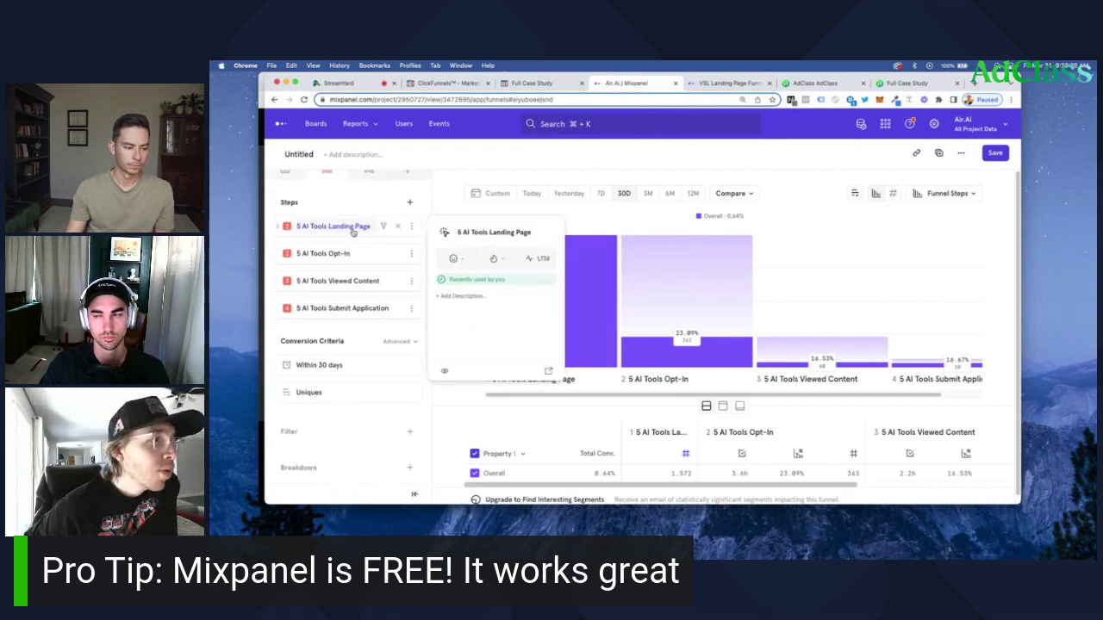
click(410, 227)
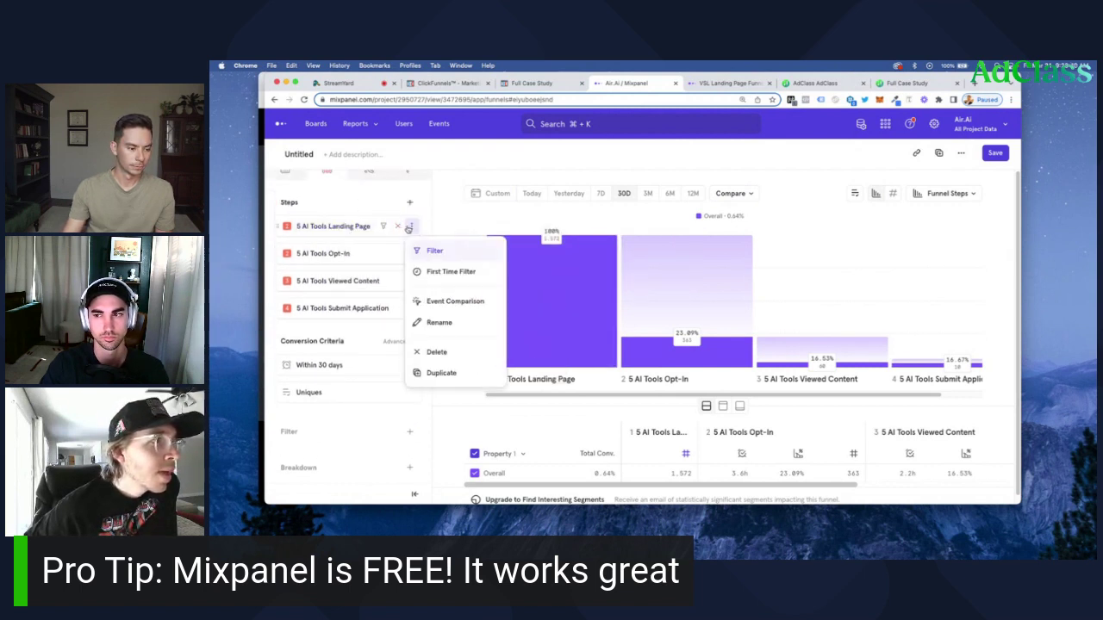
click(450, 301)
click(353, 249)
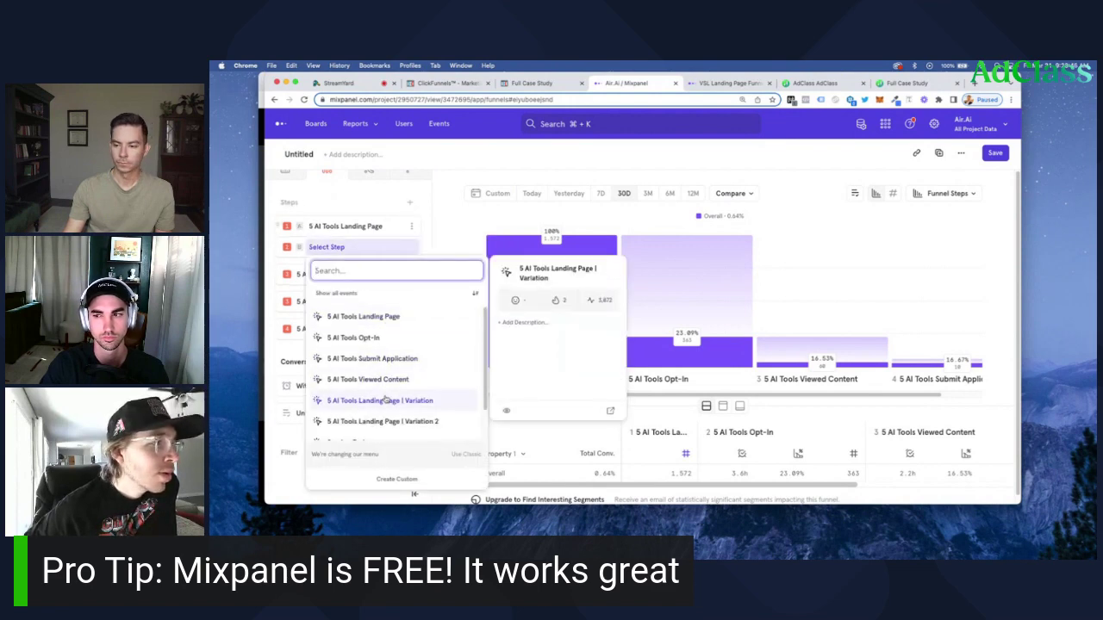
scroll(385, 401, down, 1)
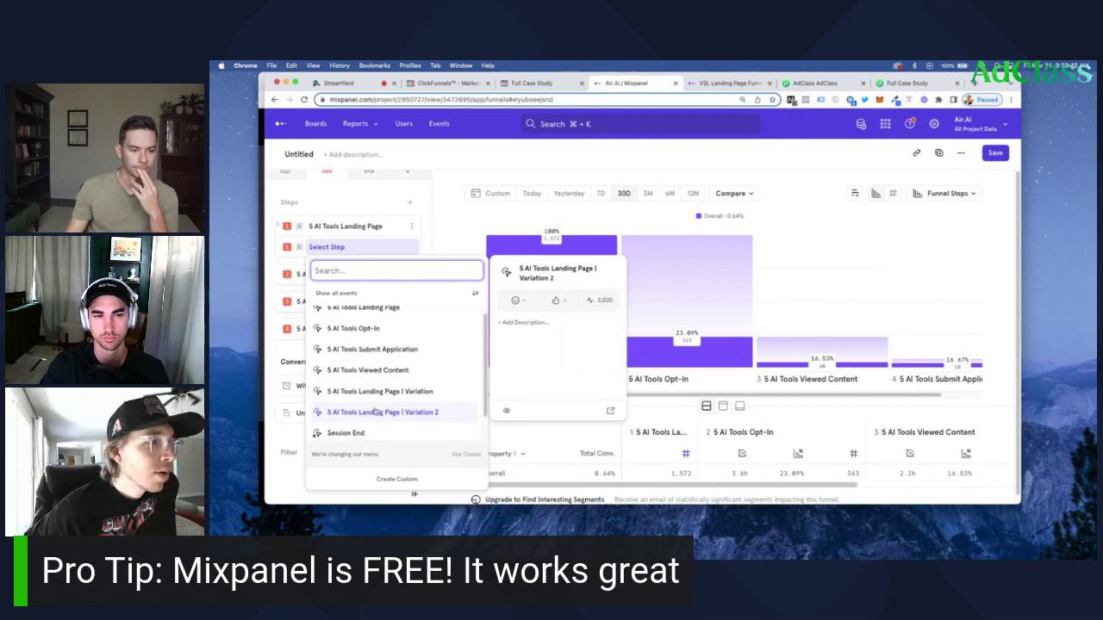
click(379, 413)
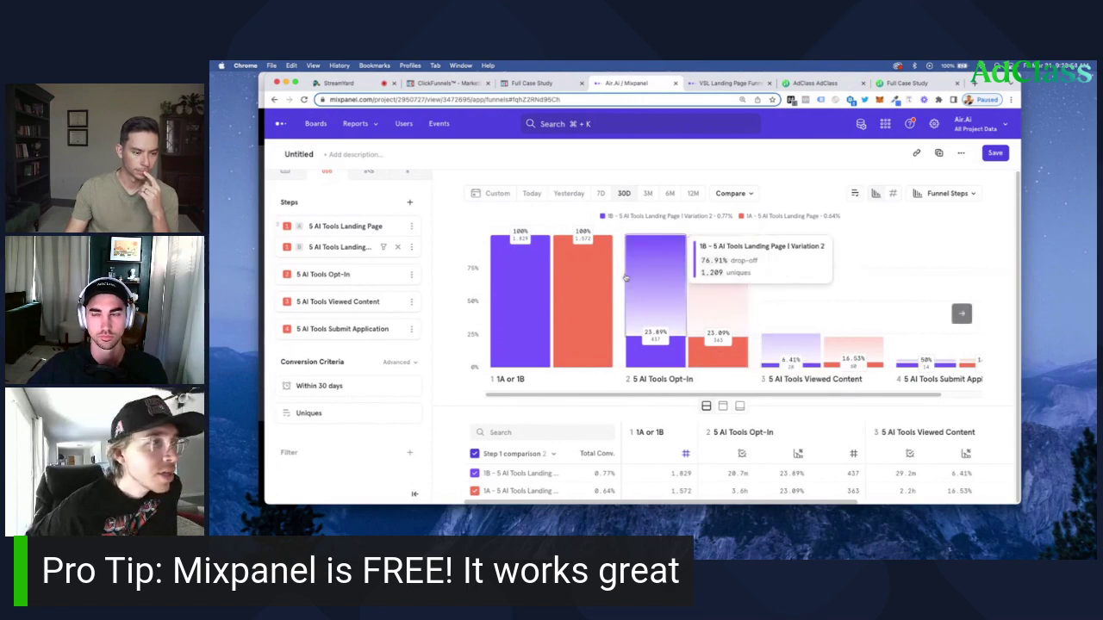
Change the first compared event in the funnel's opening step to 5 AI Tools Landing Page | Variation
click(348, 226)
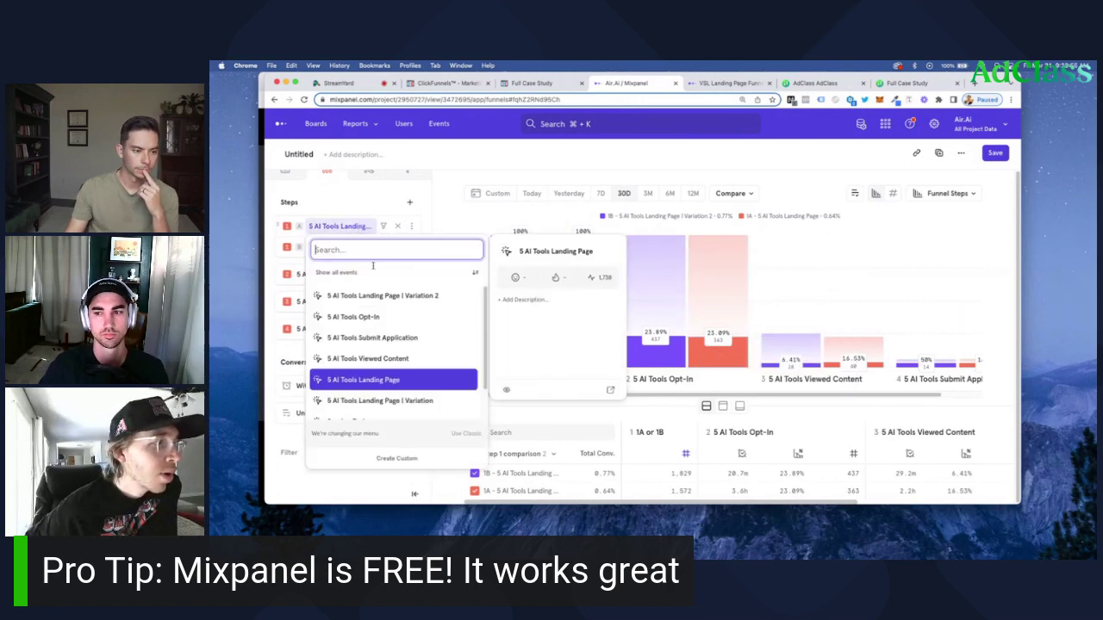
scroll(379, 379, down, 1)
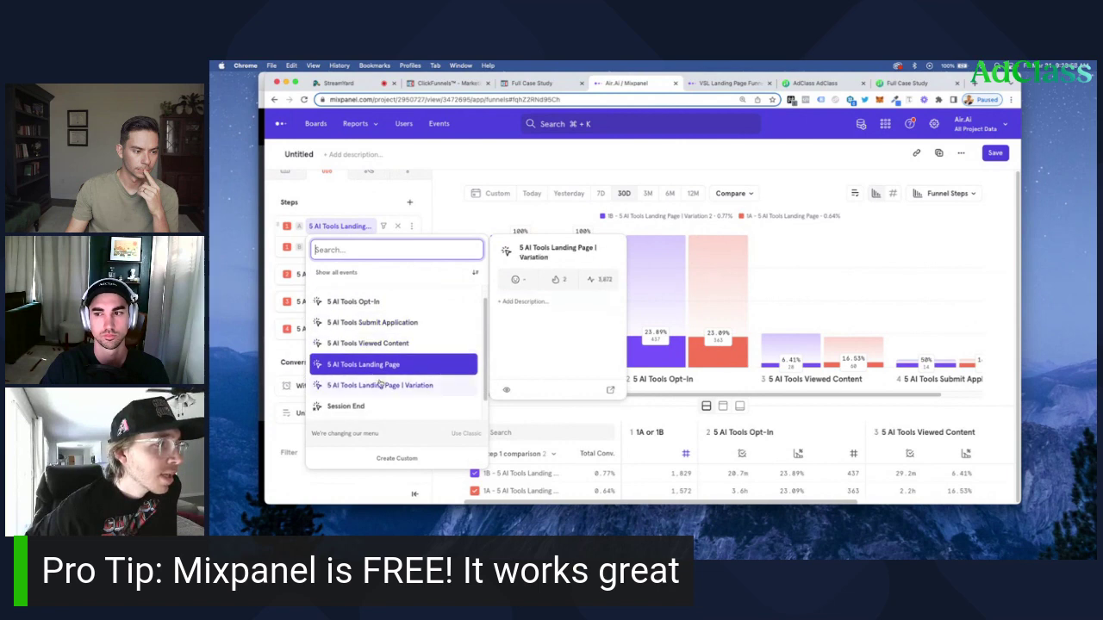
click(379, 385)
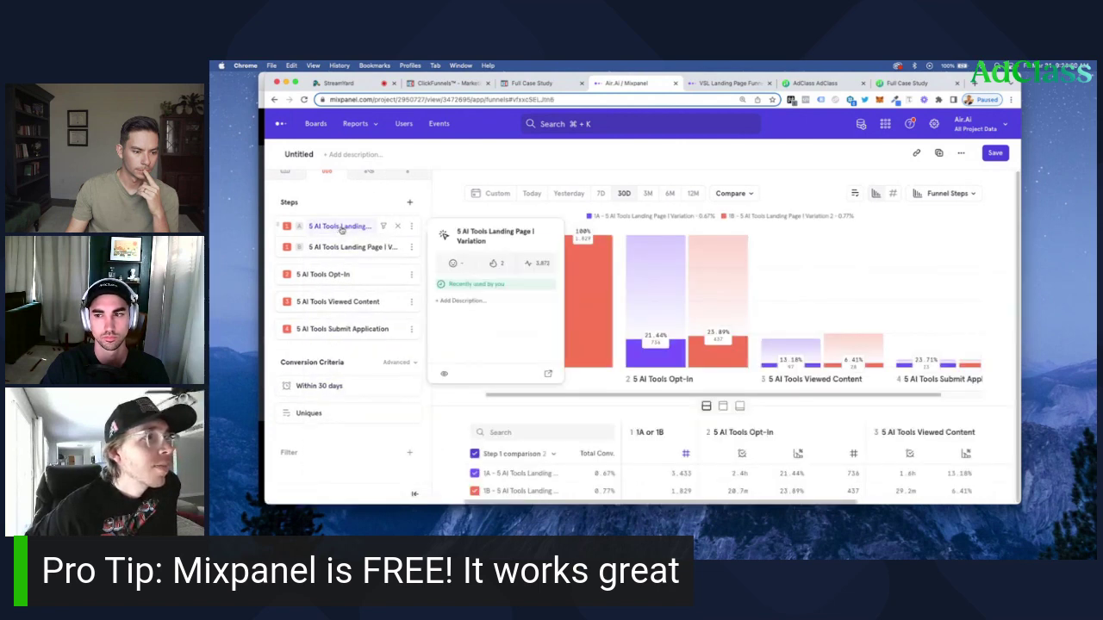
Inspect the landing page visitors and opt-in drop-off of both variations in the funnel chart
mouse_move(709, 365)
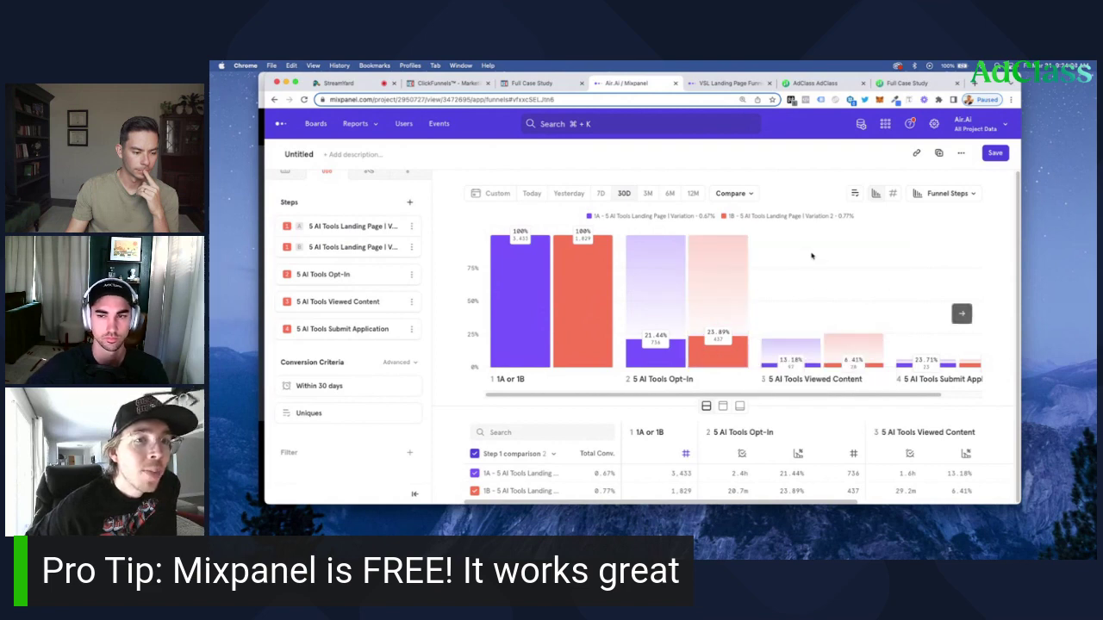
mouse_move(715, 321)
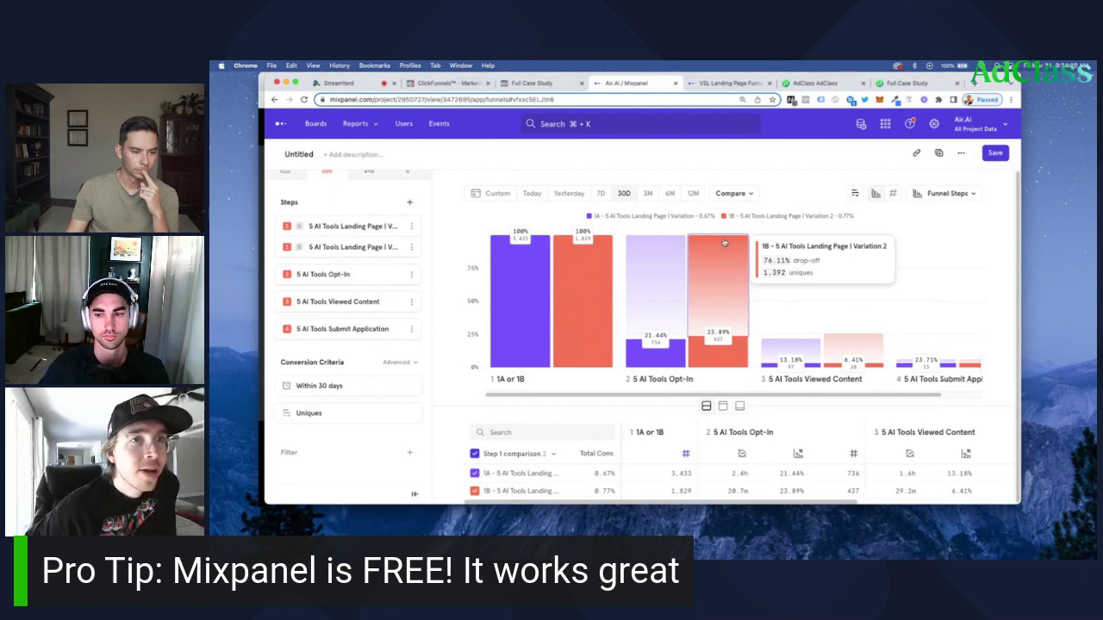
mouse_move(565, 301)
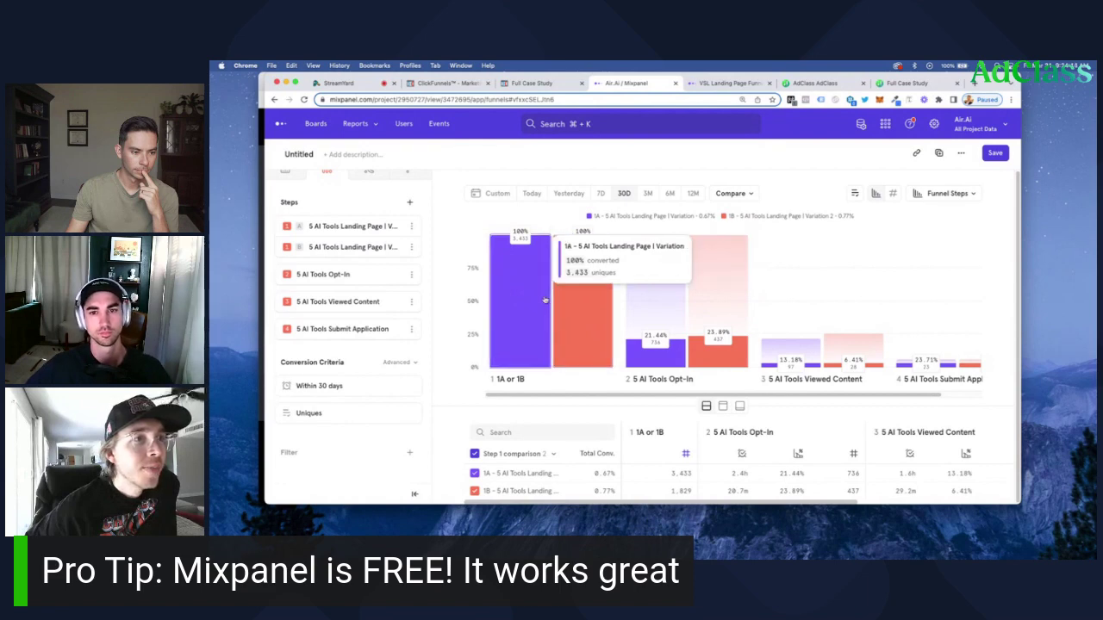
mouse_move(526, 301)
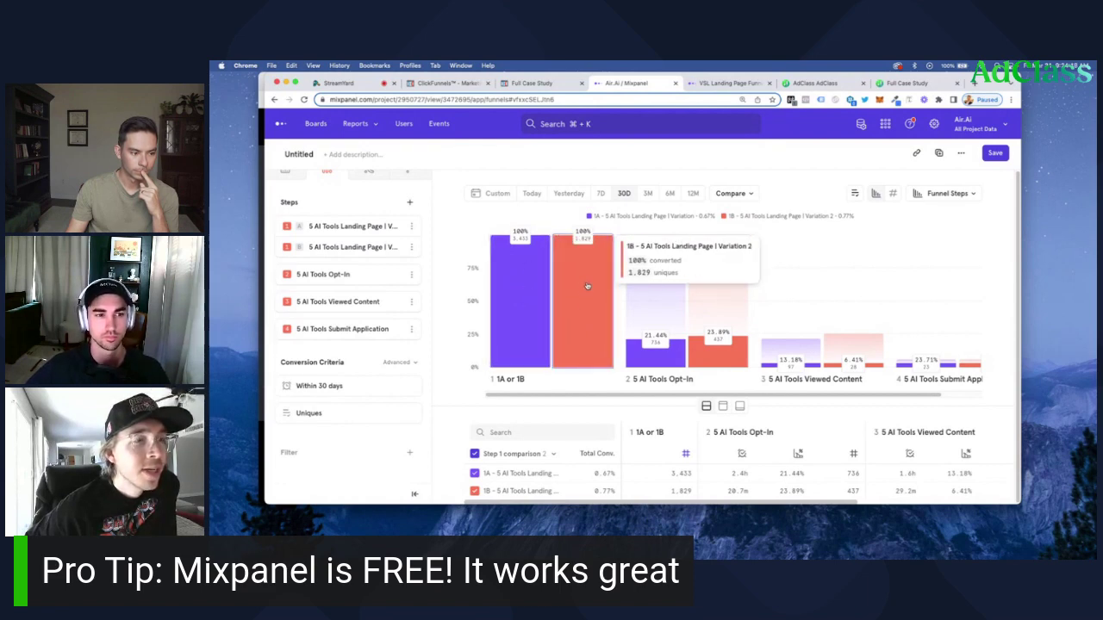
mouse_move(593, 269)
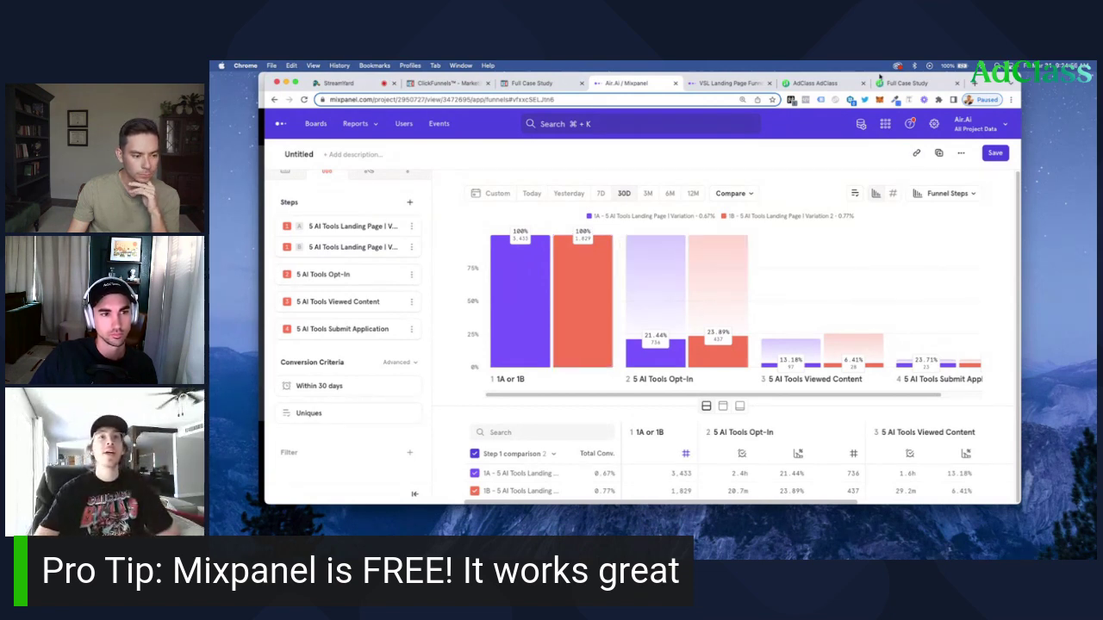
Review the AdClass opt-in page preview in the browser and return to the Mixpanel funnel report
click(818, 82)
click(909, 82)
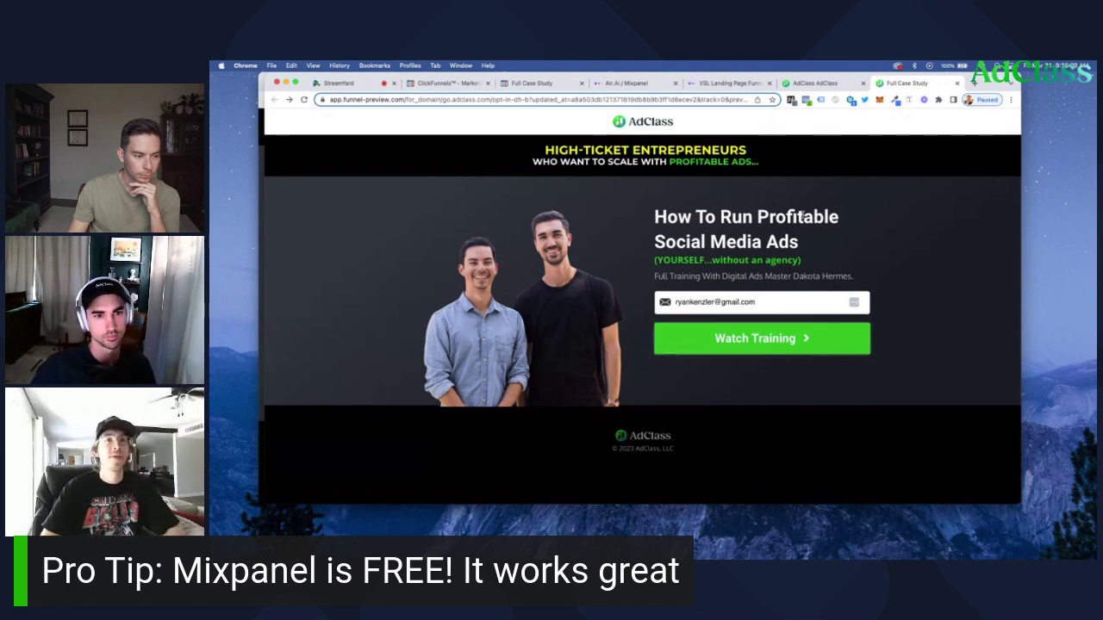
click(627, 83)
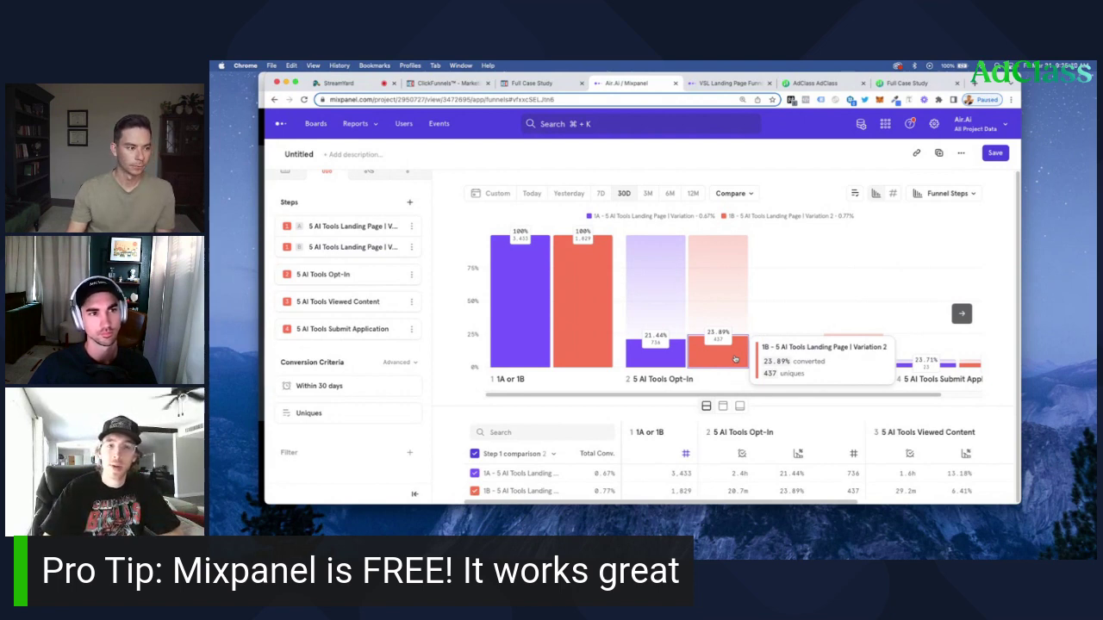
Compare both variations' overall, opt-in and viewed-content conversion rates, highlighting the first variation's overall rate and the Variation 2 label
mouse_move(734, 297)
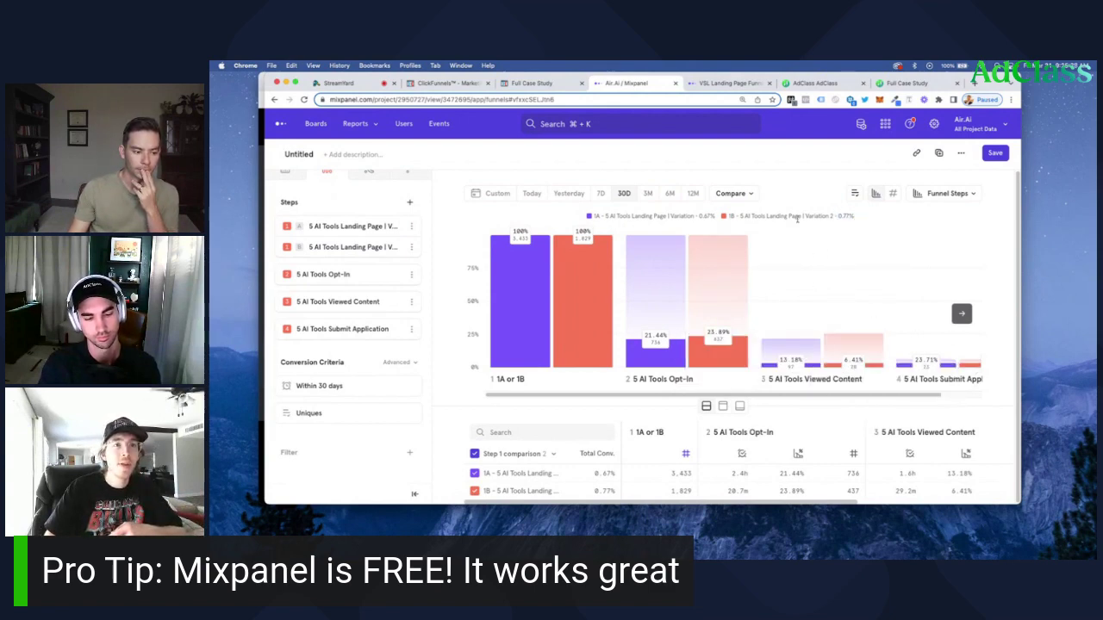
drag(698, 215, 712, 215)
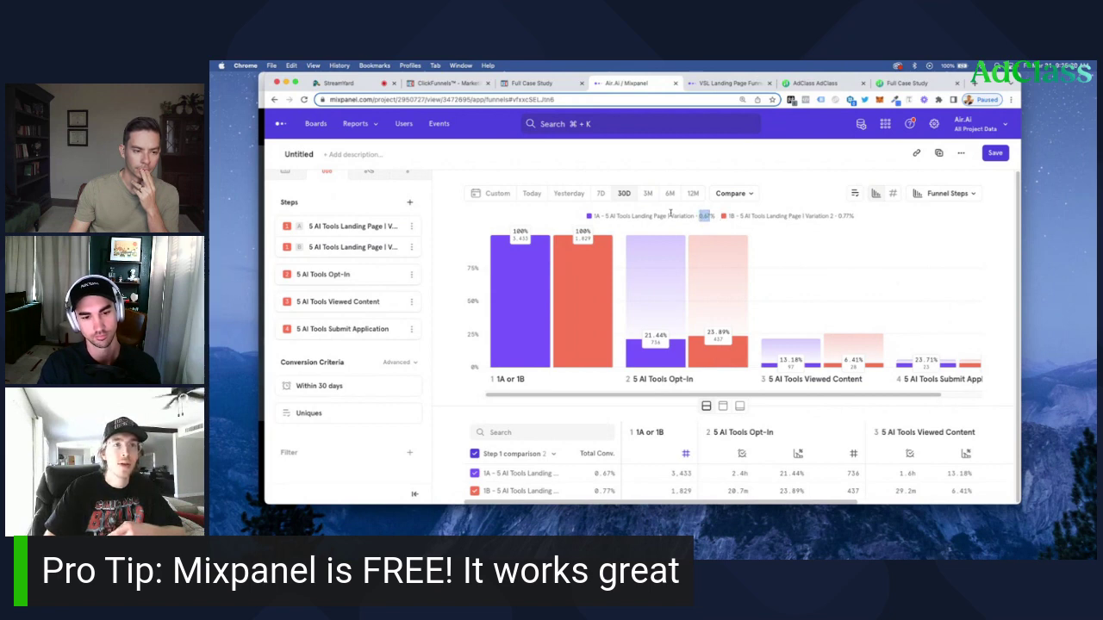
click(670, 214)
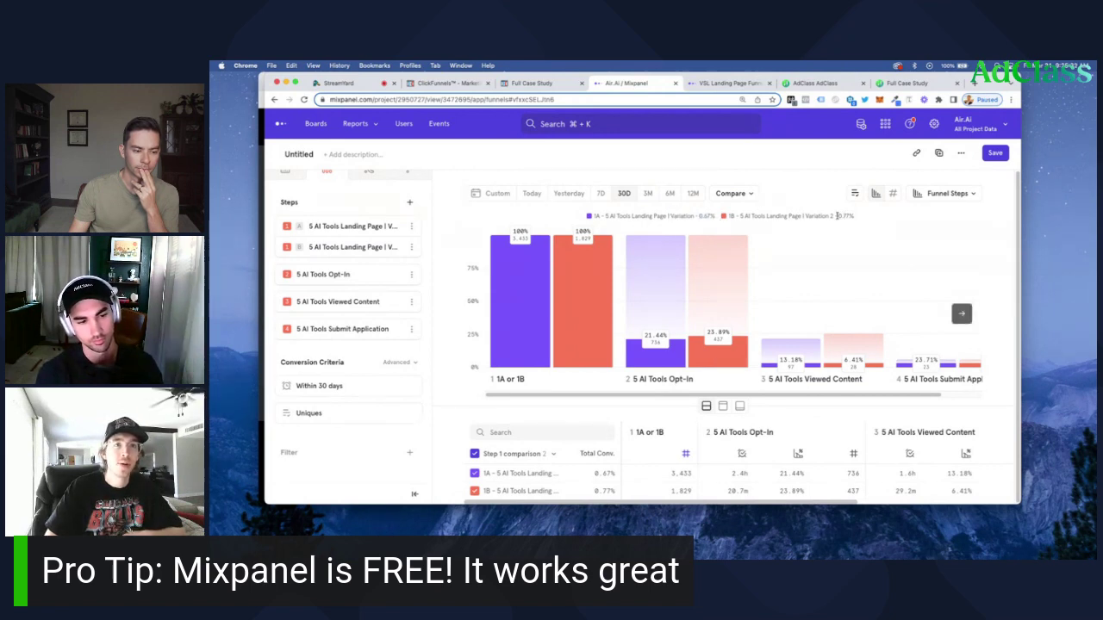
mouse_move(728, 277)
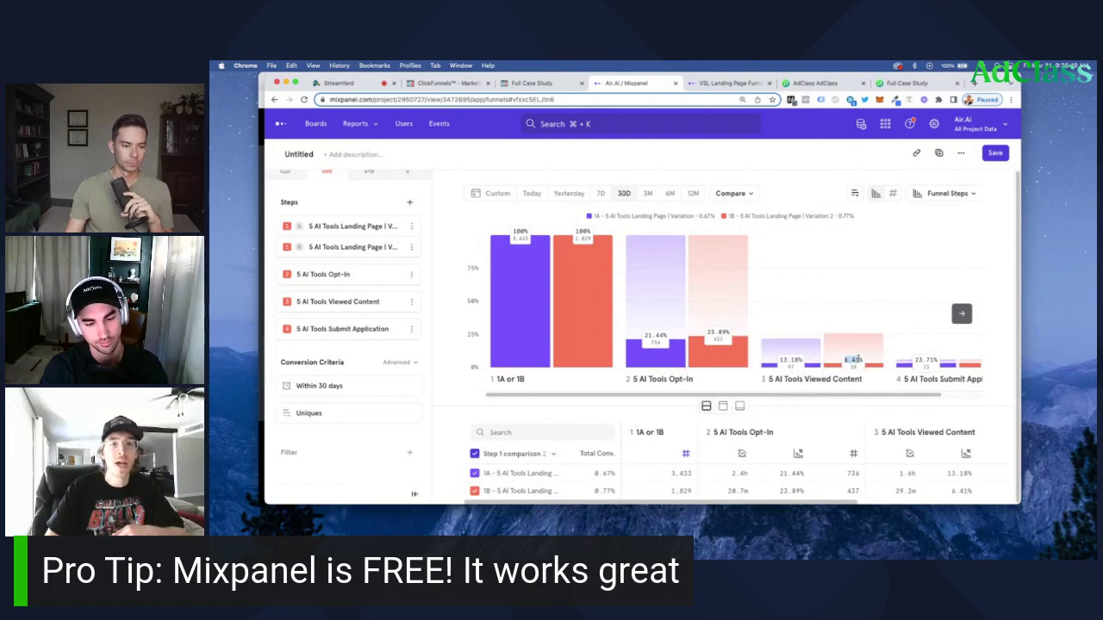
double_click(781, 359)
mouse_move(666, 307)
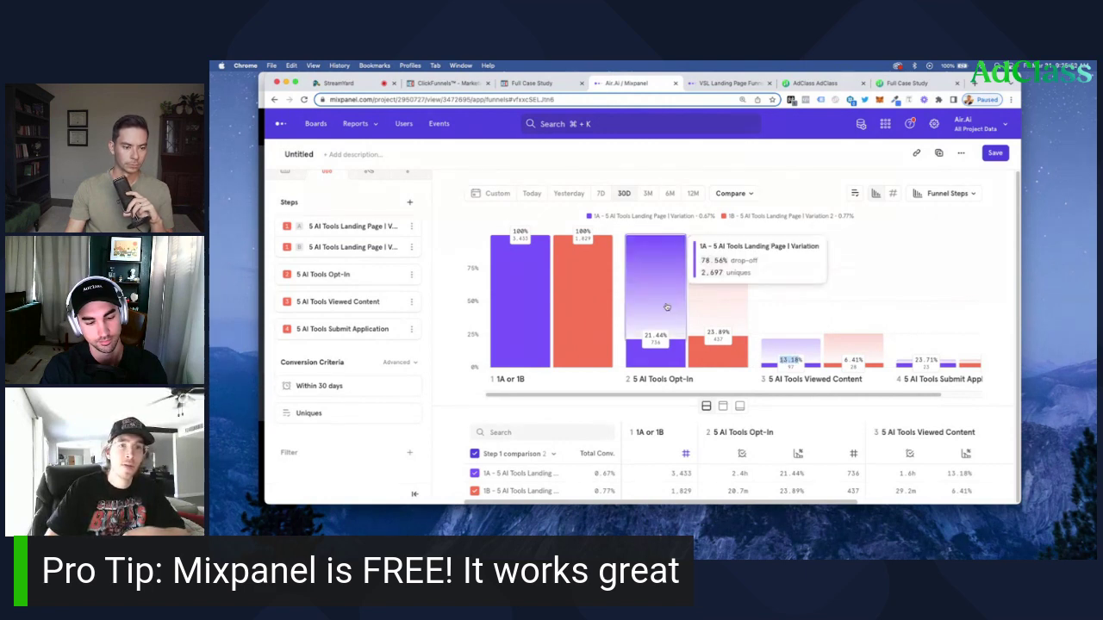
click(668, 226)
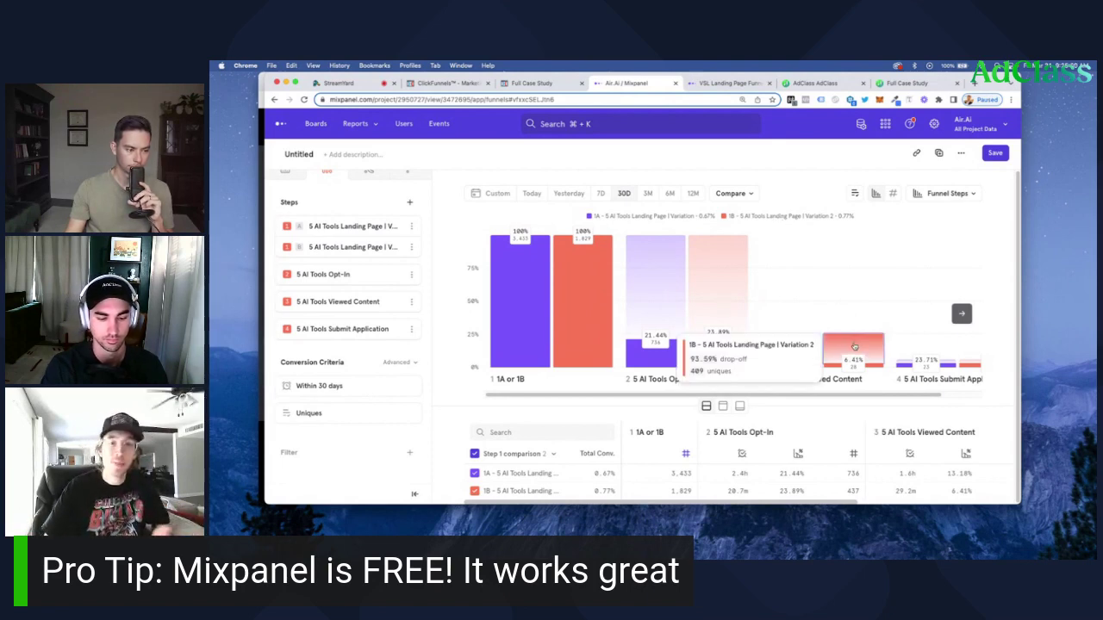
drag(804, 215, 836, 216)
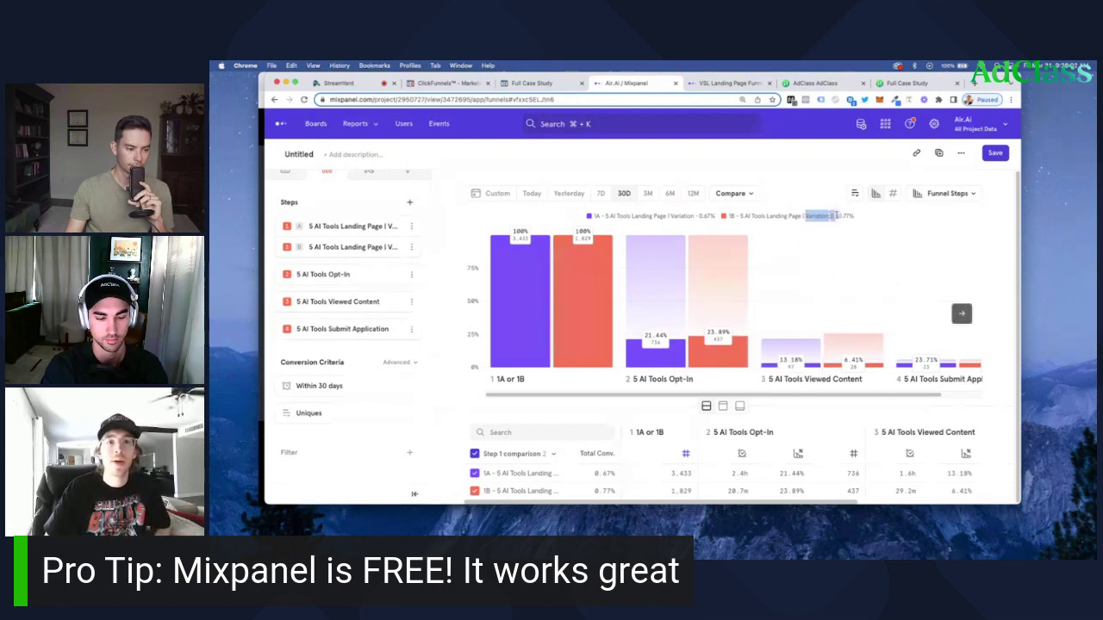
click(857, 217)
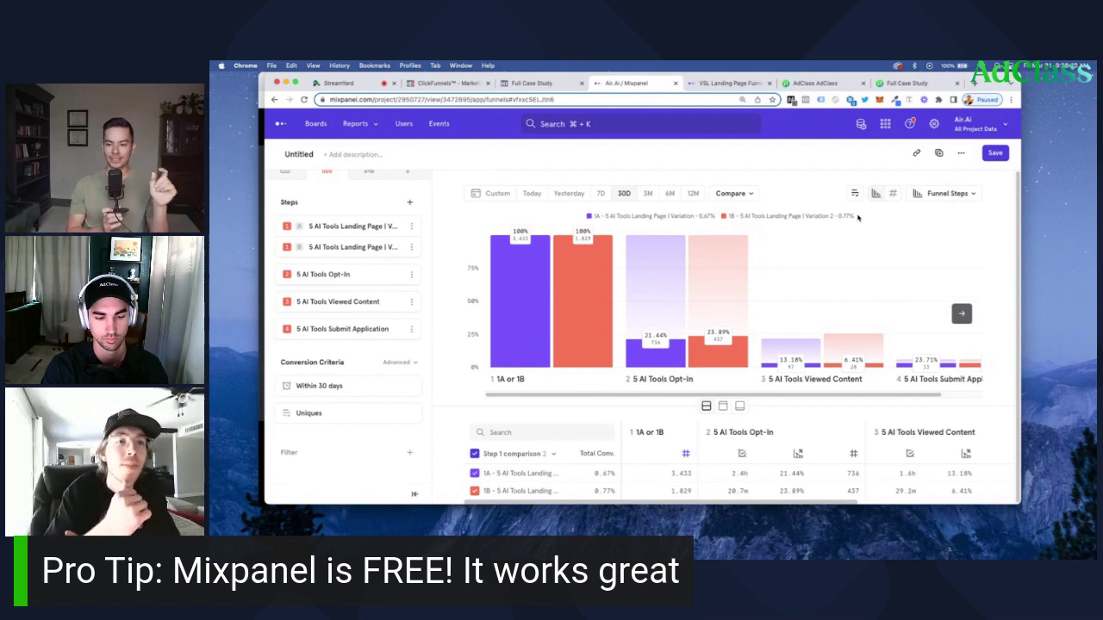
Examine both variations' results at the 5 AI Tools Viewed Content and 5 AI Tools Submit Application steps of the funnel chart
mouse_move(714, 354)
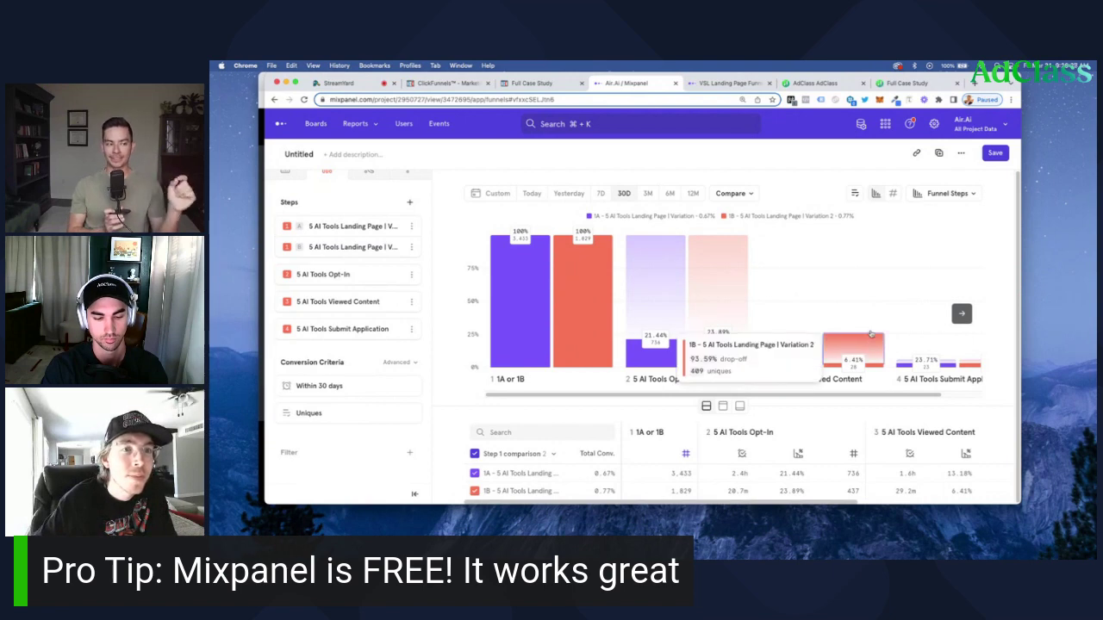
mouse_move(739, 298)
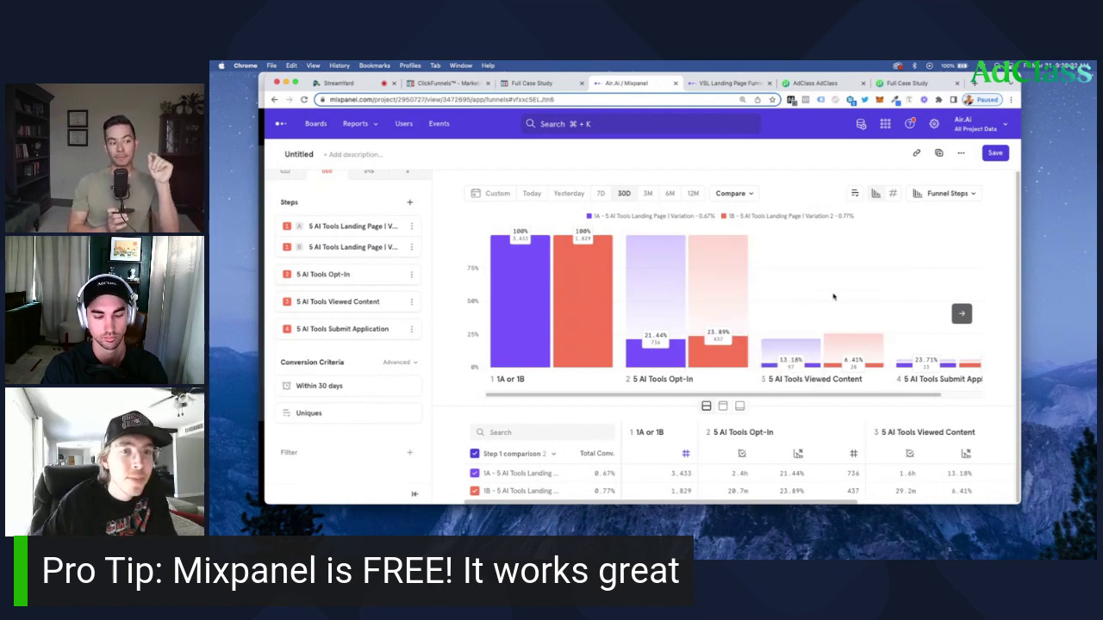
scroll(851, 314, right, 3)
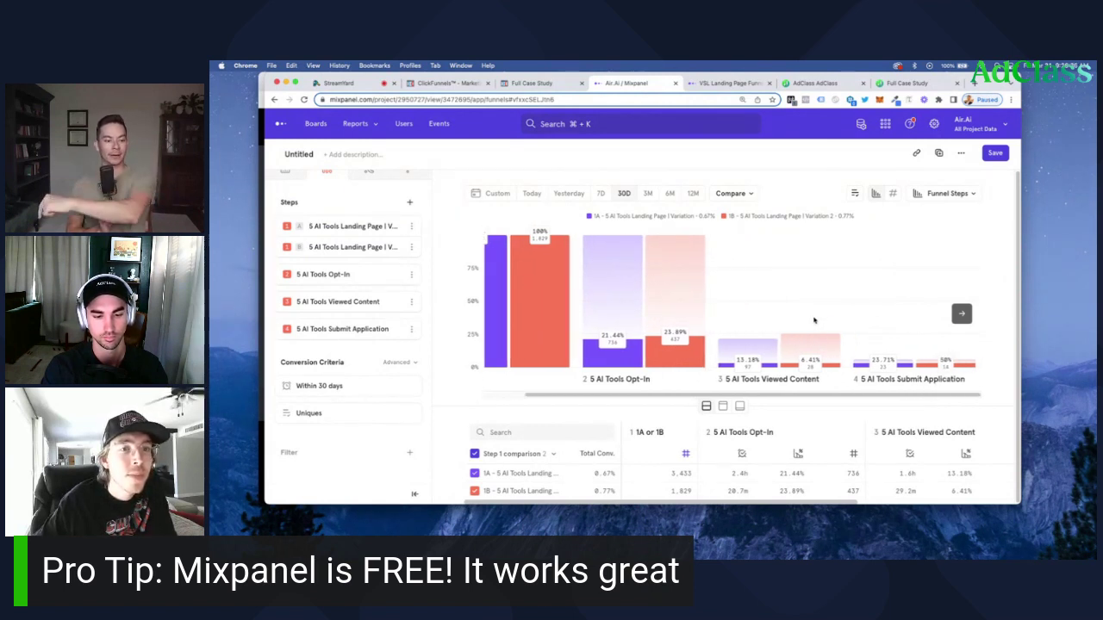
mouse_move(817, 348)
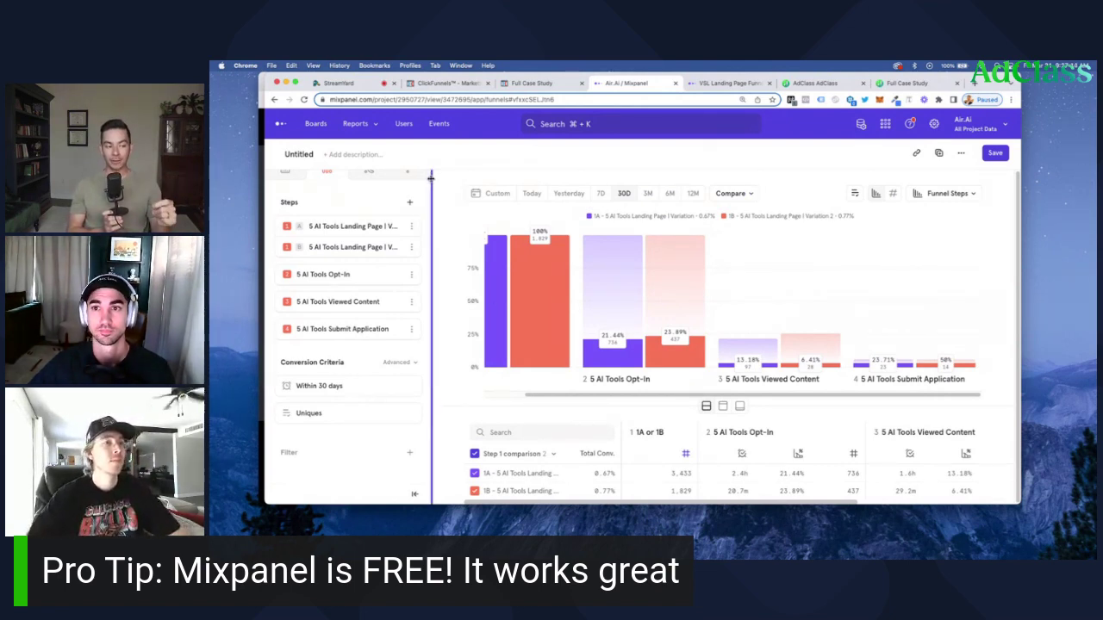
Leave the untitled funnel report and open the 5 AI Tools Funnel board
click(315, 124)
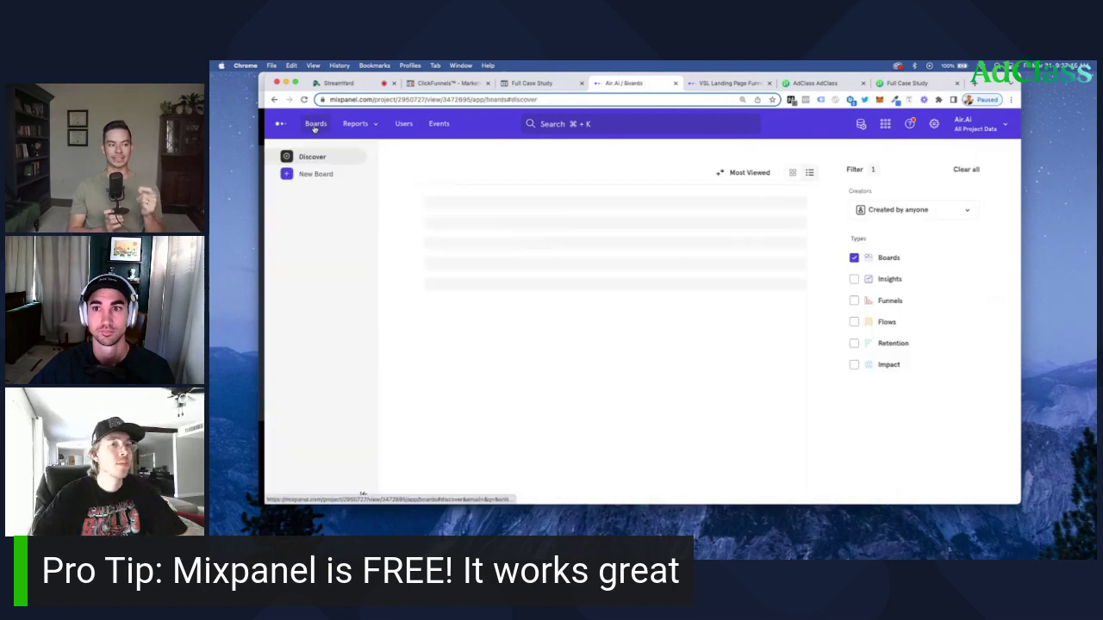
click(305, 217)
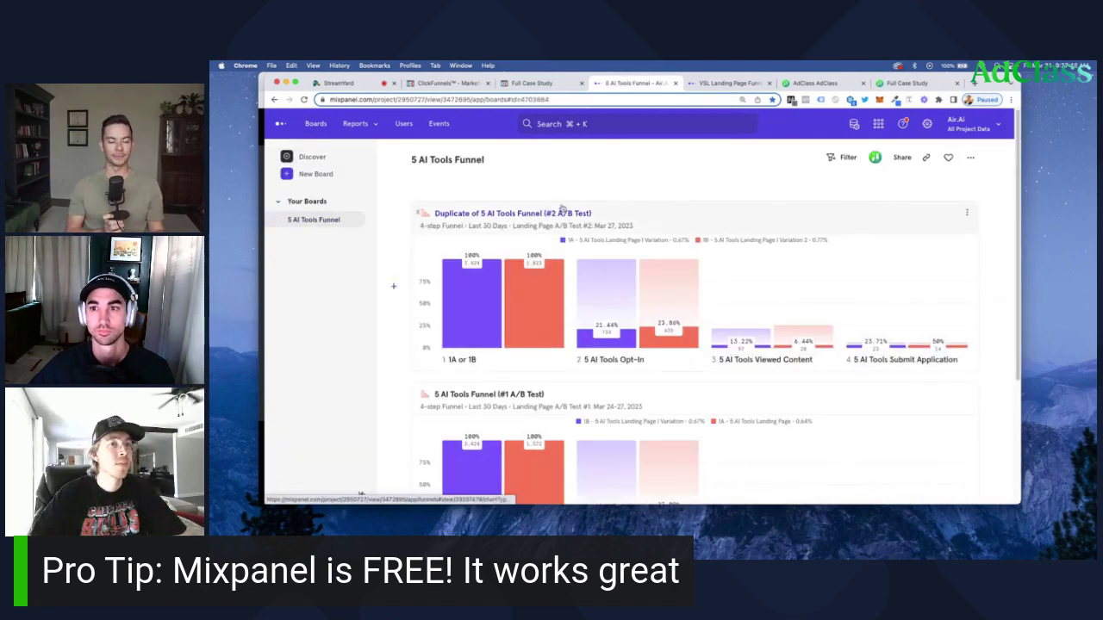